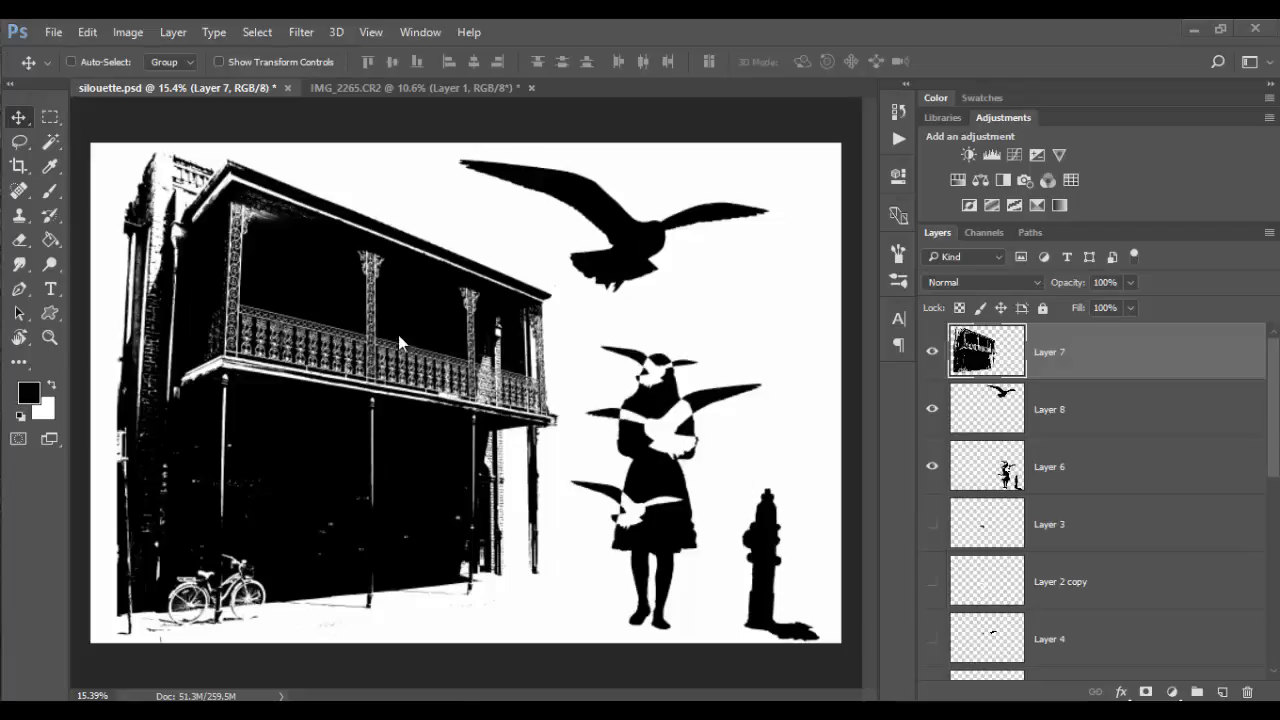
# - In IMG_2265.CR2, inspect Layer 0 on its own with its layer mask on and off, and restore all layers' visibility
pyautogui.click(378, 88)
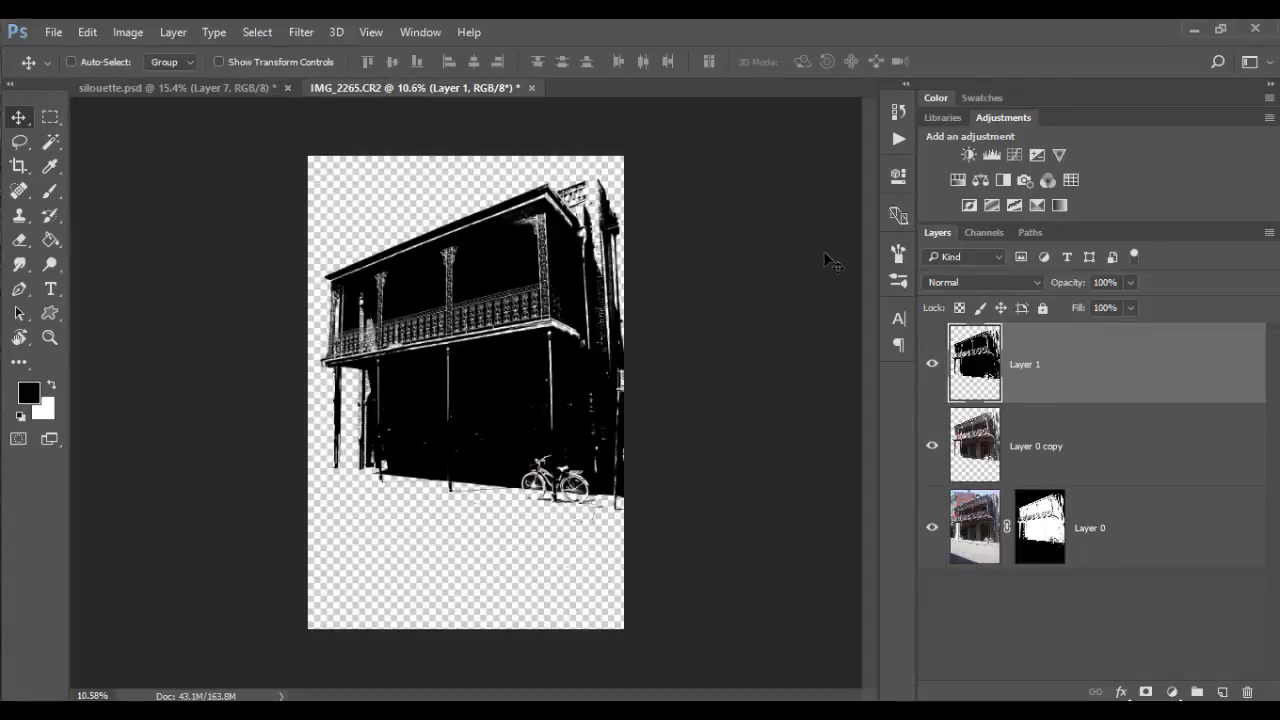
pyautogui.keyDown('alt'); pyautogui.click(931, 530); pyautogui.keyUp('alt')
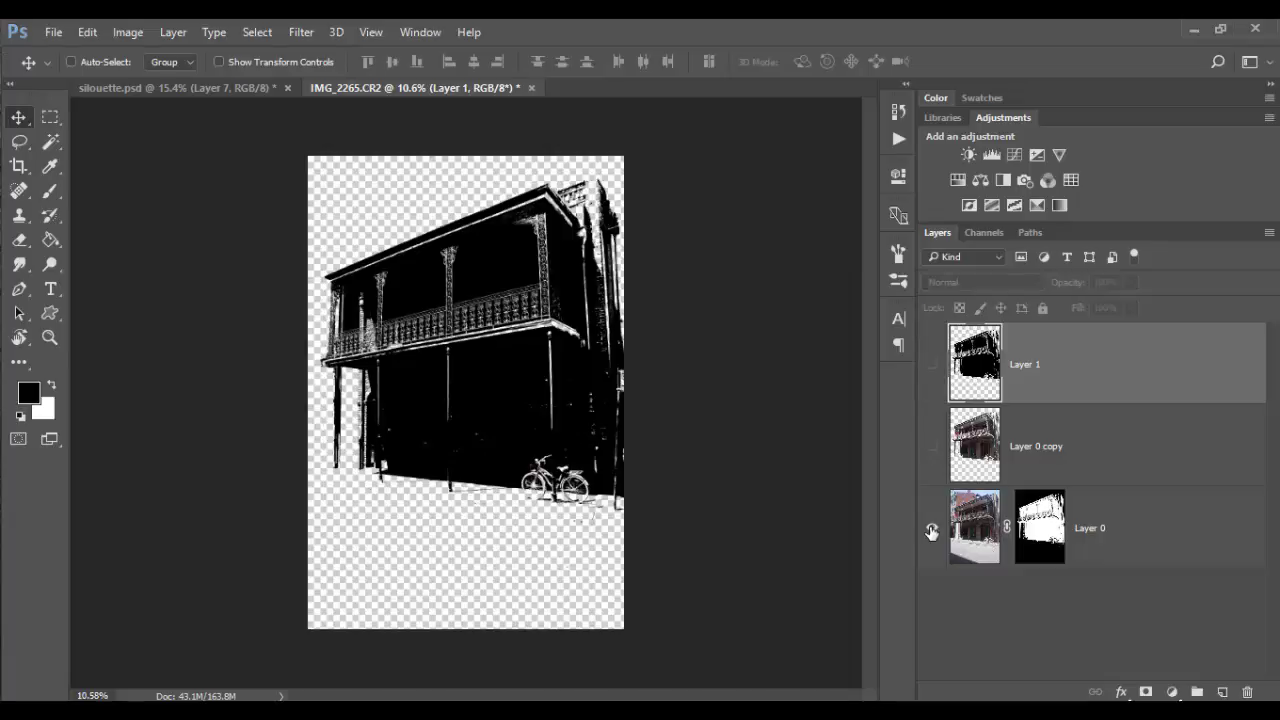
pyautogui.keyDown('alt'); pyautogui.click(931, 530); pyautogui.keyUp('alt')
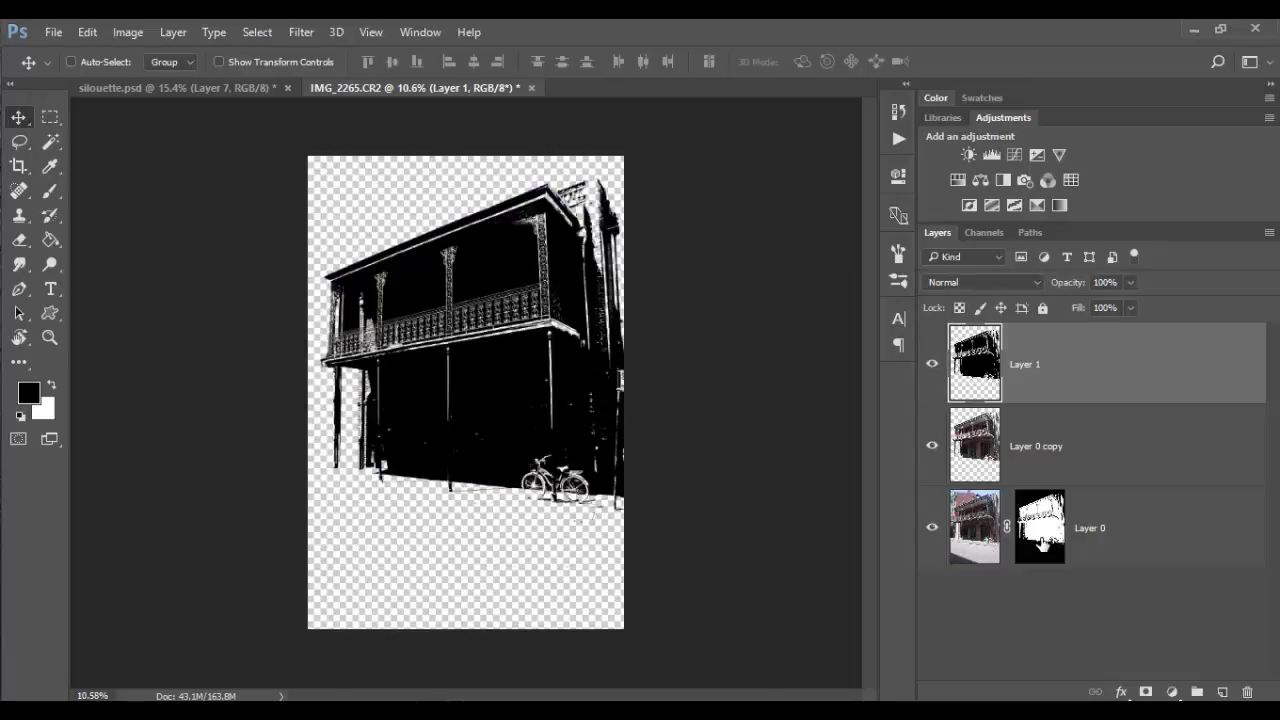
pyautogui.keyDown('alt'); pyautogui.click(935, 530); pyautogui.keyUp('alt')
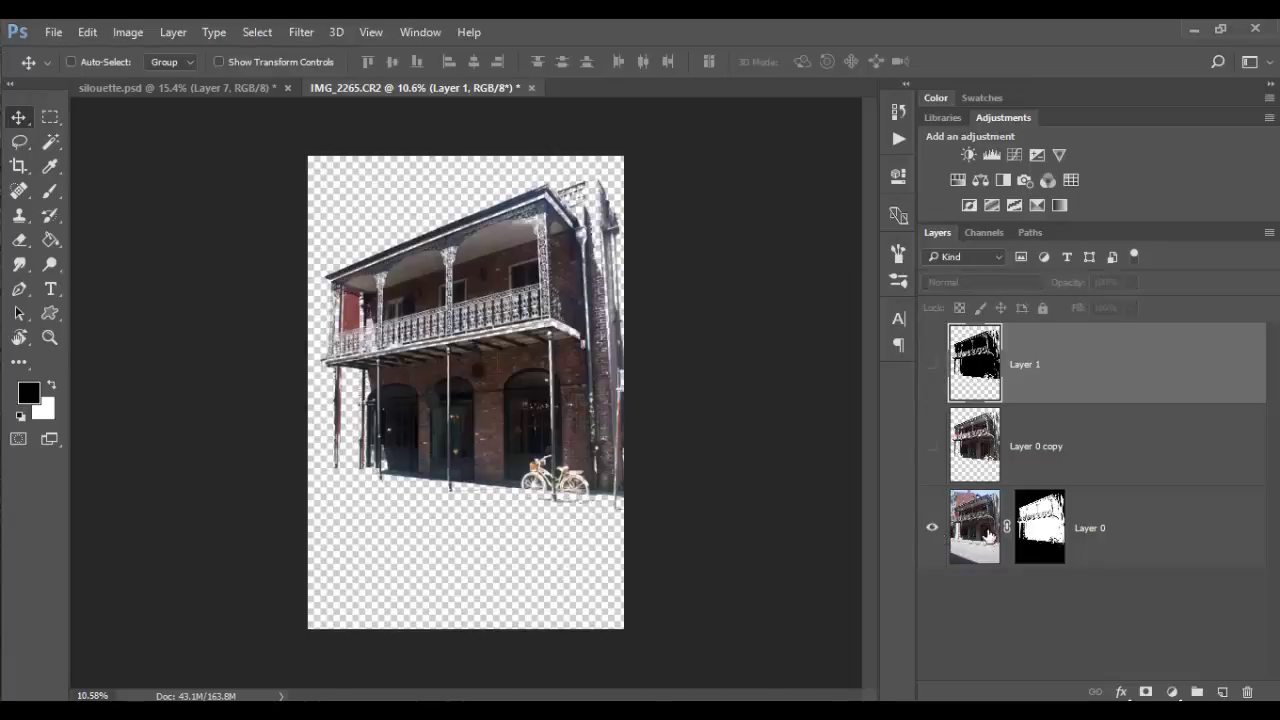
pyautogui.keyDown('shift'); pyautogui.click(1040, 530); pyautogui.keyUp('shift')
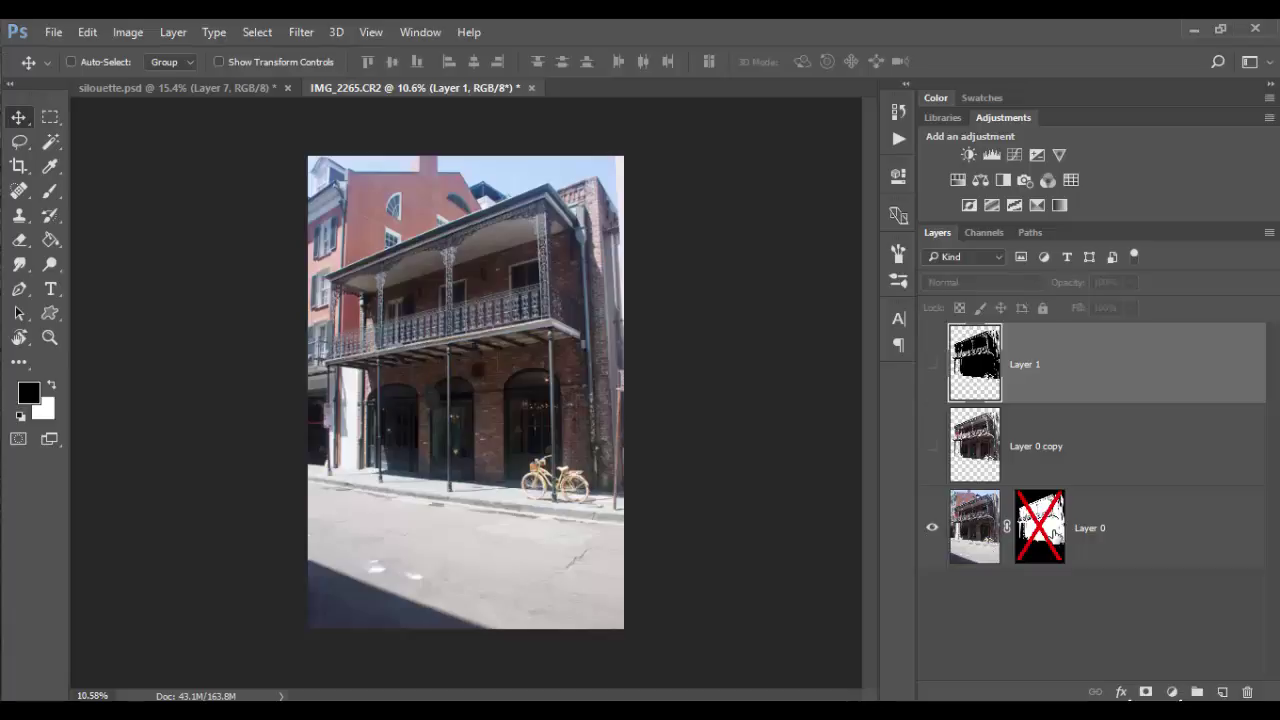
pyautogui.keyDown('shift'); pyautogui.click(1040, 530); pyautogui.keyUp('shift')
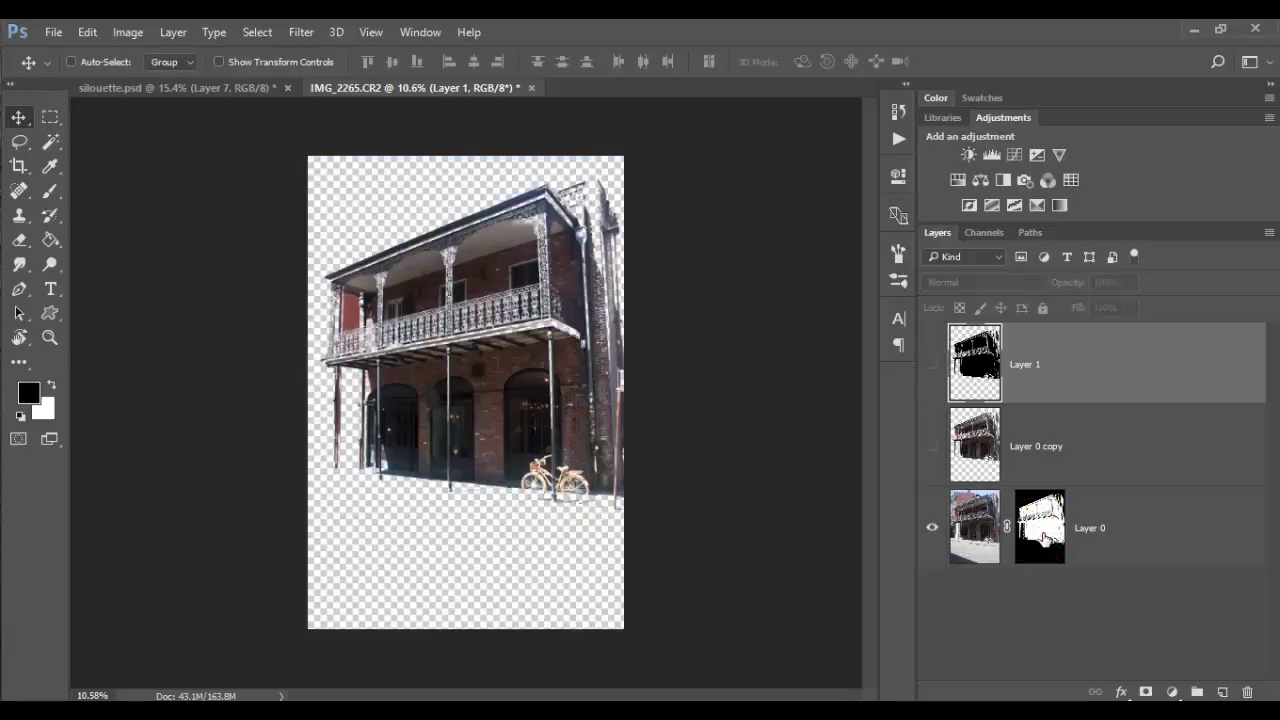
pyautogui.keyDown('alt'); pyautogui.click(931, 530); pyautogui.keyUp('alt')
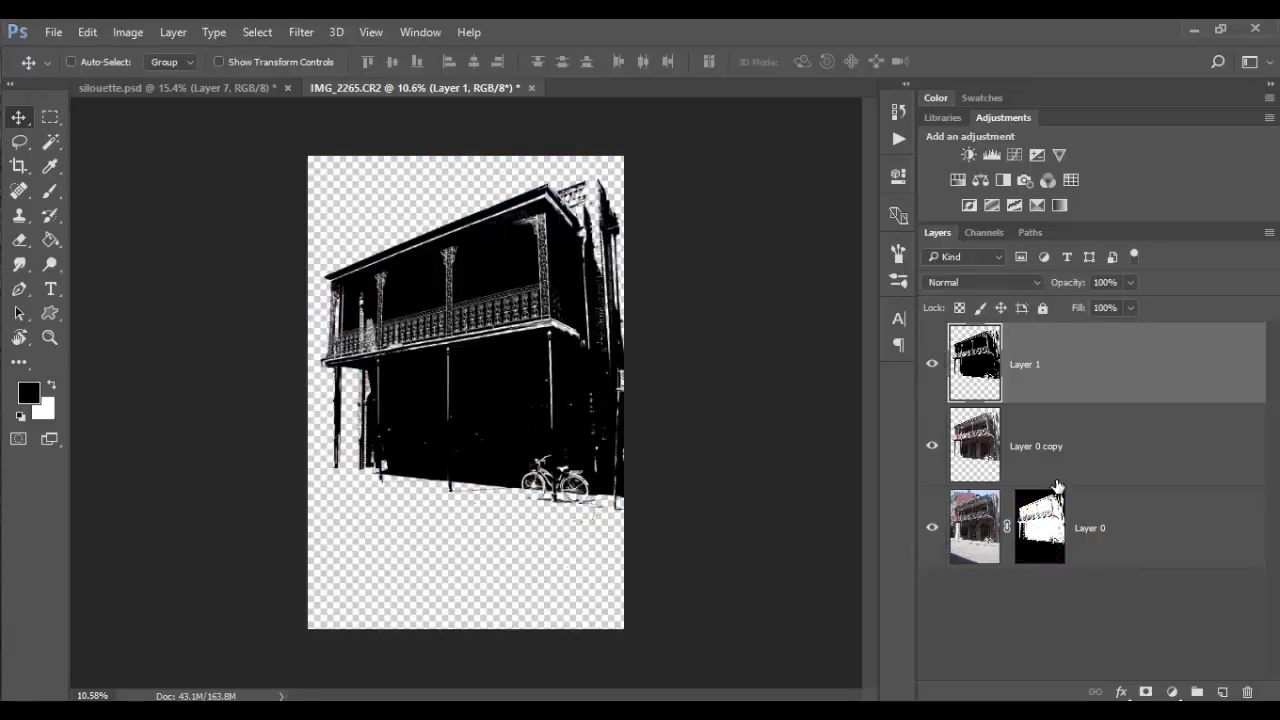
# - Inspect the Blue copy channel, return to the RGB composite, and preview Layer 0 copy's outline as a temporary selection
pyautogui.click(998, 233)
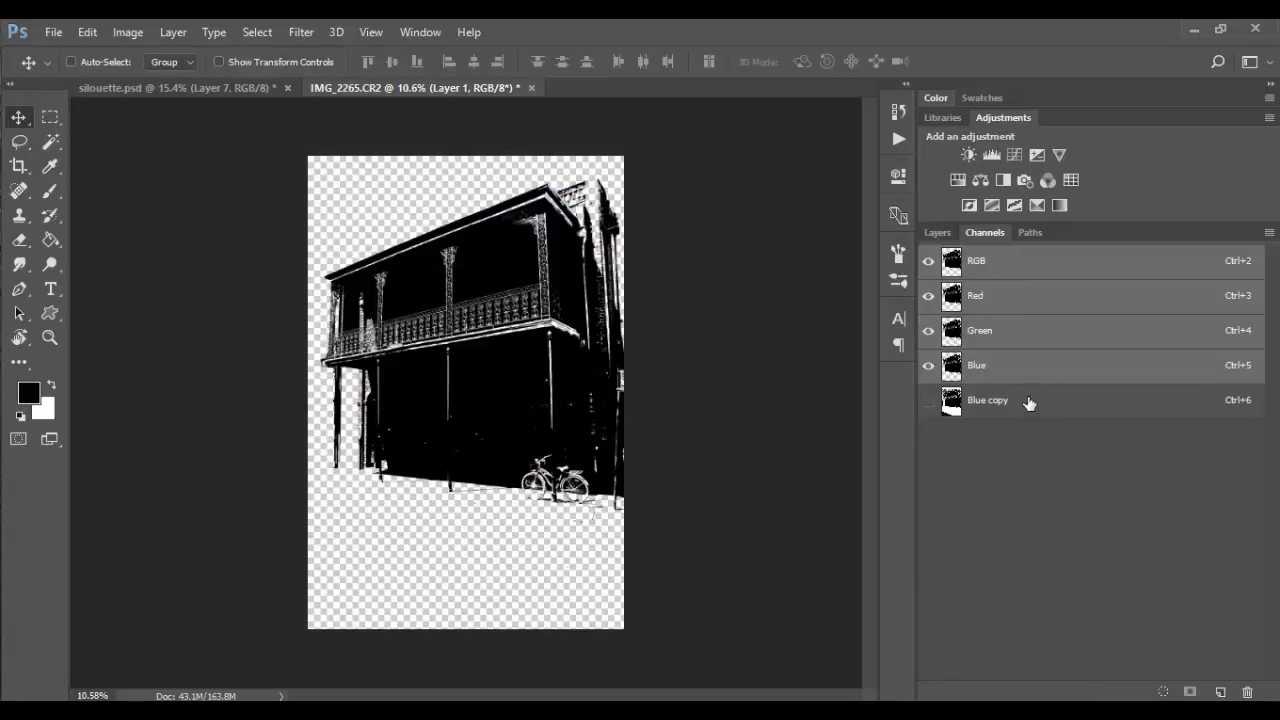
pyautogui.click(1029, 403)
pyautogui.click(1031, 262)
pyautogui.click(938, 233)
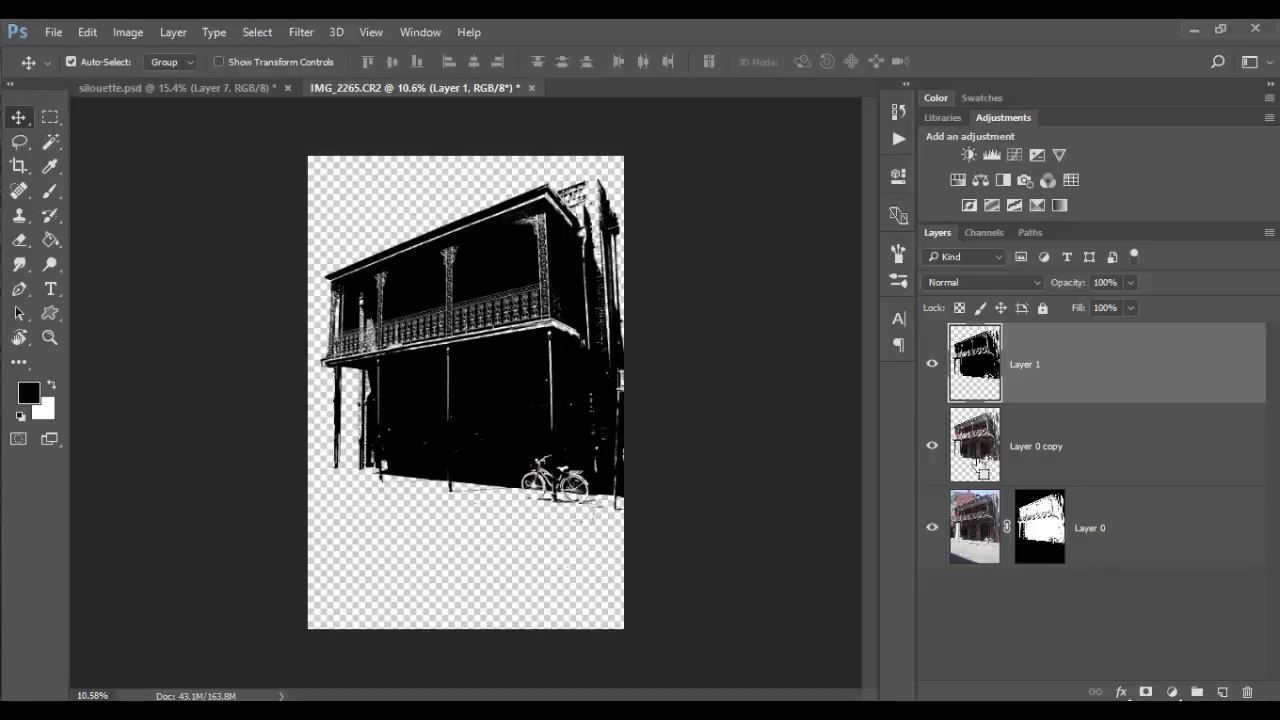
pyautogui.keyDown('ctrl'); pyautogui.click(978, 463); pyautogui.keyUp('ctrl')
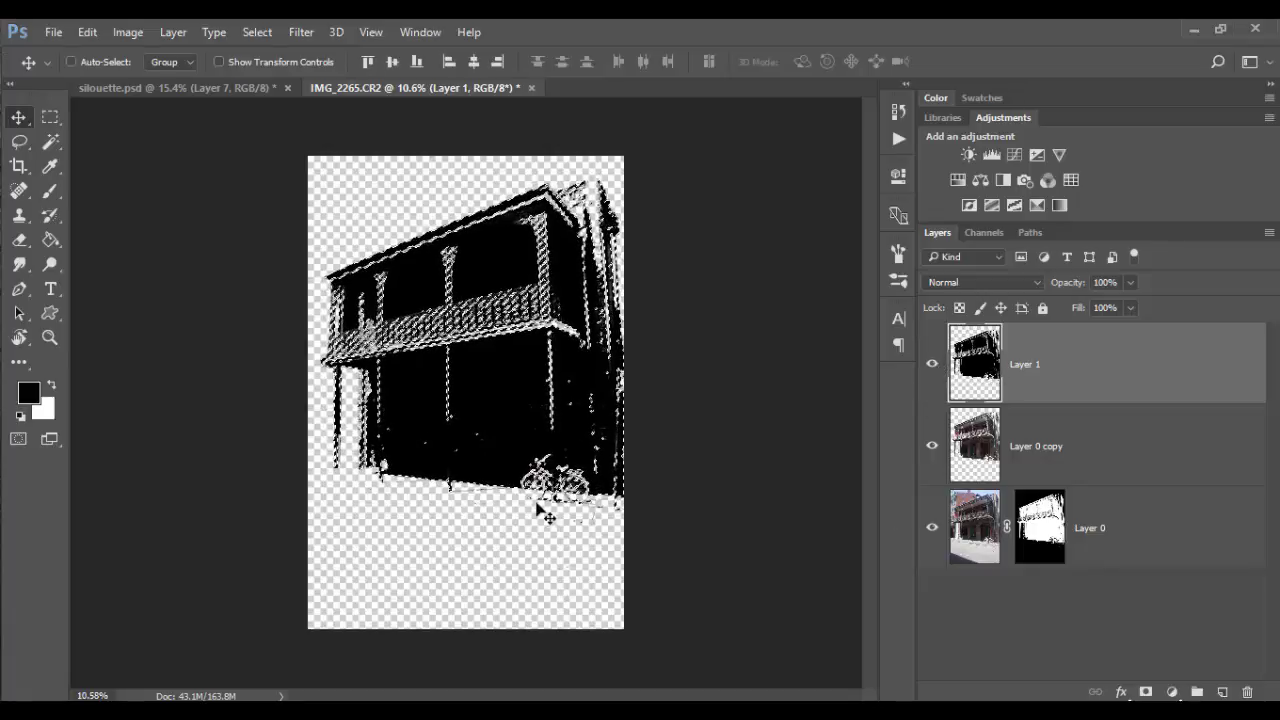
pyautogui.hotkey('ctrl', 'd')
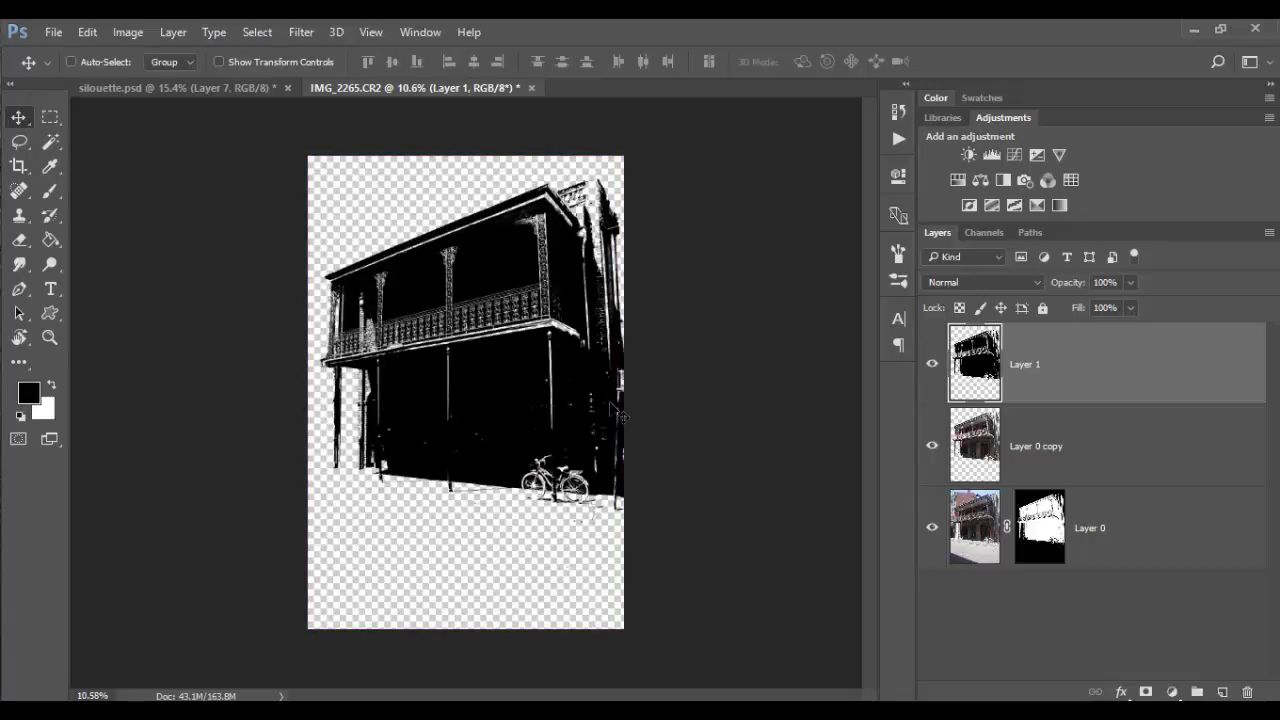
# - Return to silouette.psd, activate the Horizontal Type tool and check its text colour, keeping the current setting
pyautogui.click(204, 87)
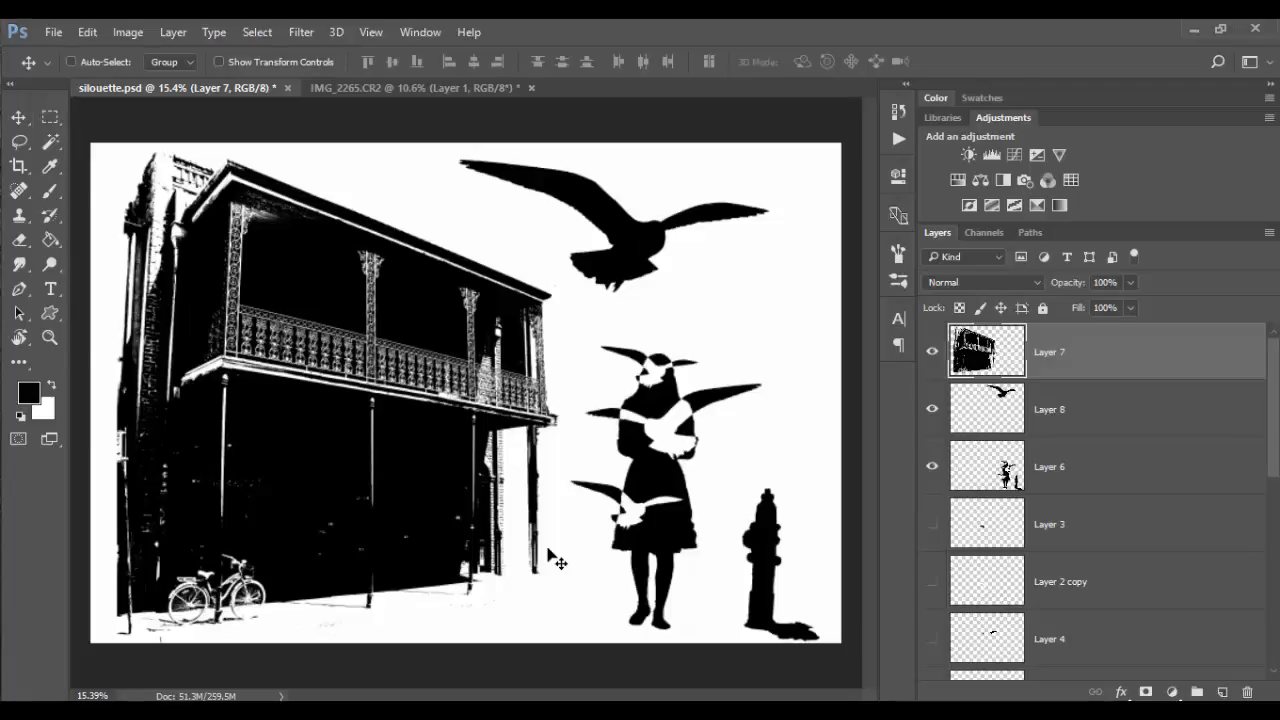
pyautogui.press('t')
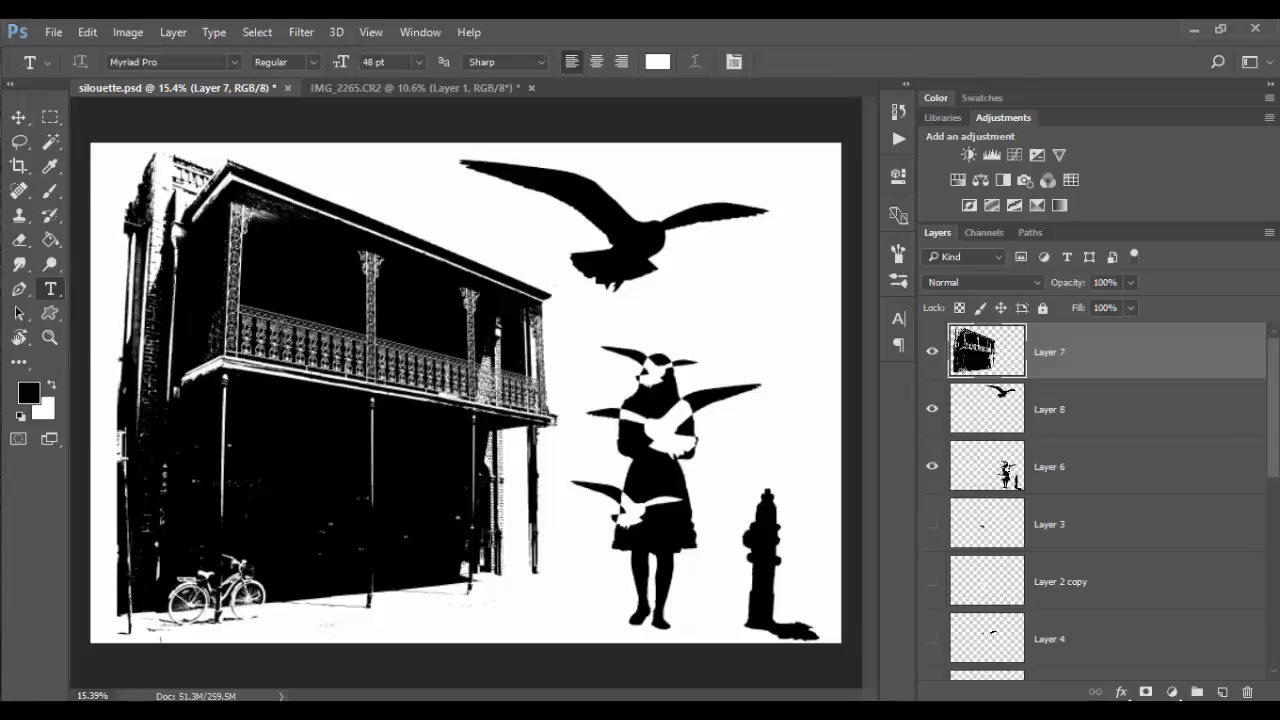
pyautogui.rightClick(52, 292)
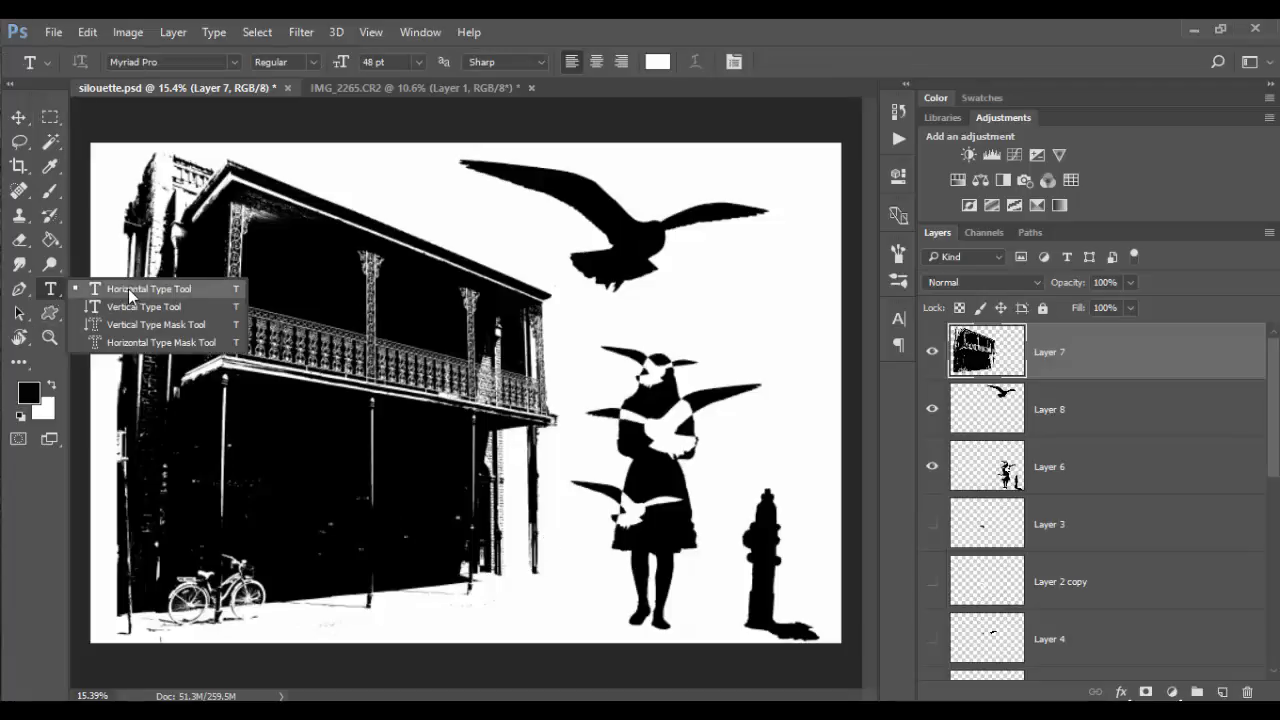
pyautogui.click(180, 292)
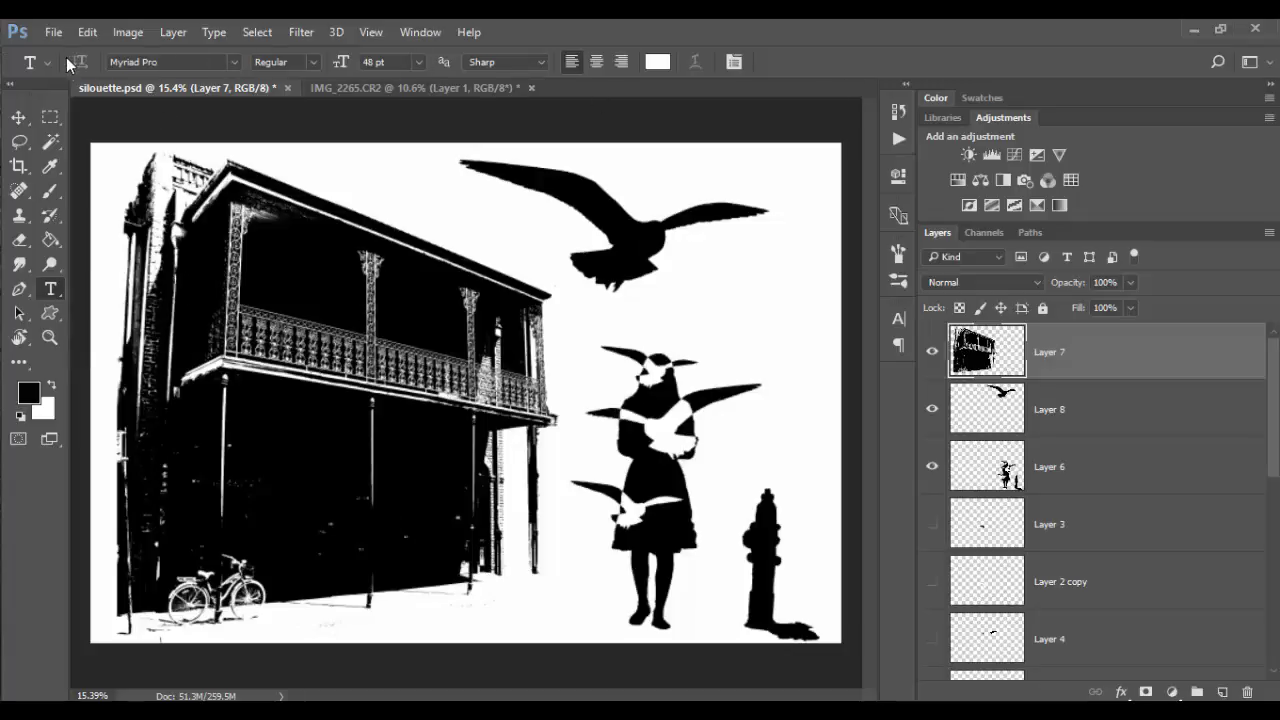
pyautogui.click(658, 63)
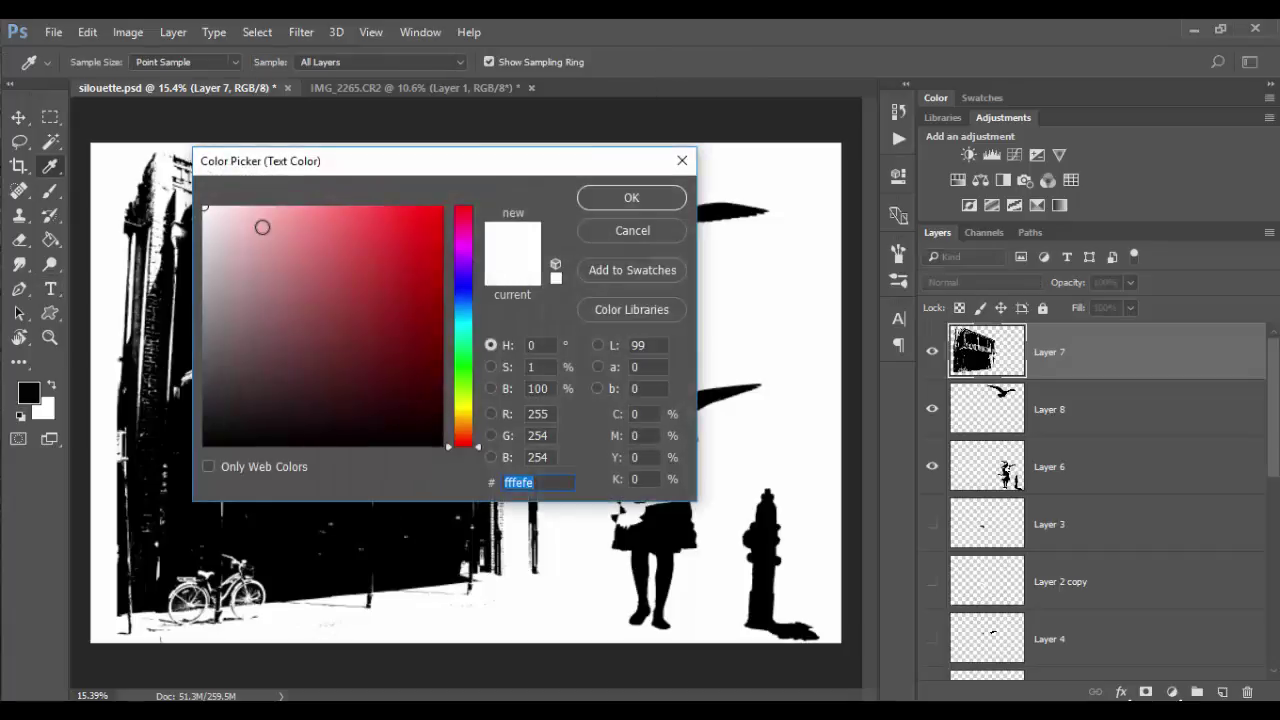
pyautogui.click(631, 231)
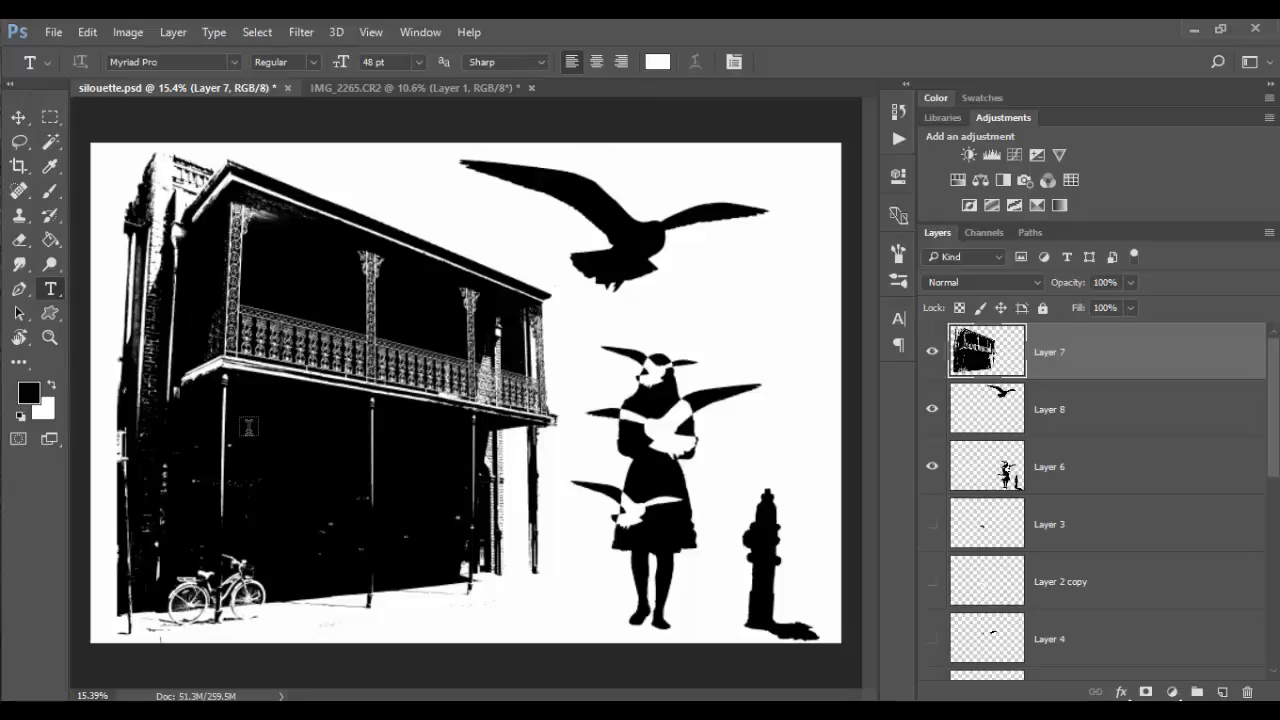
# - Add the two-line text "New Orleans" on the building's dark lower front and move it slightly up toward the middle post
pyautogui.click(248, 427)
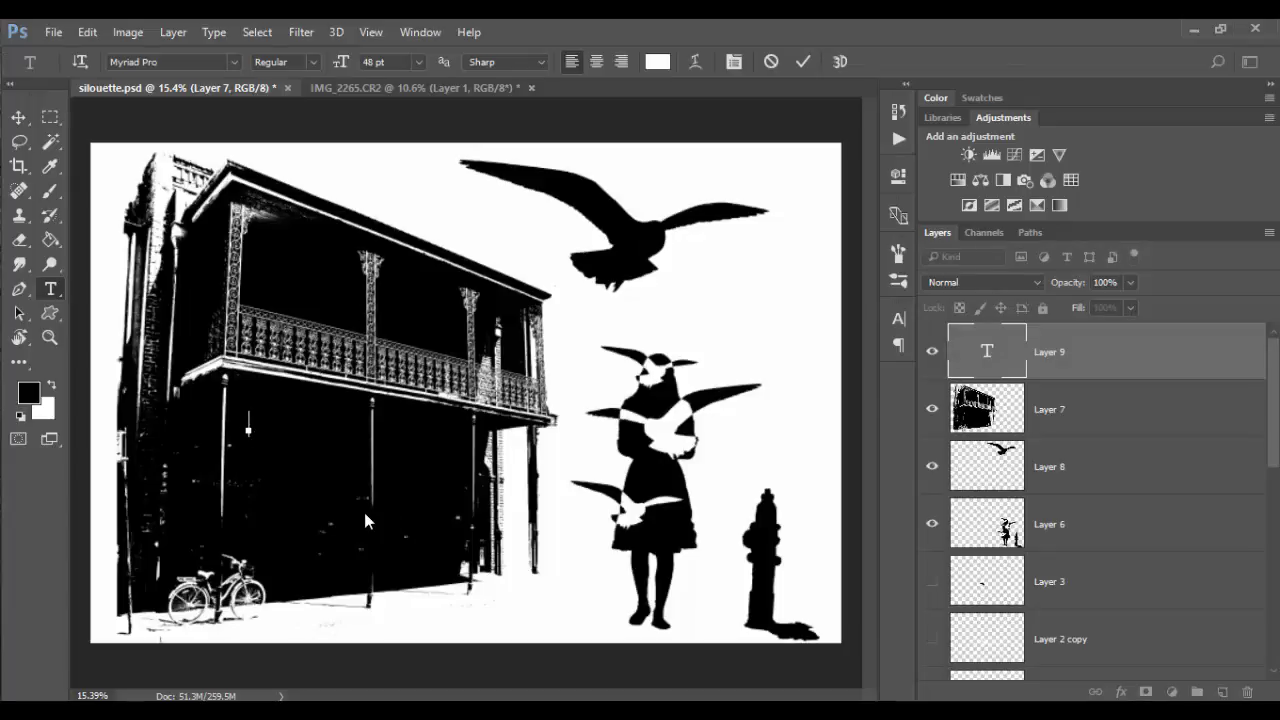
pyautogui.write('New')
pyautogui.press('Return')
pyautogui.write('Or')
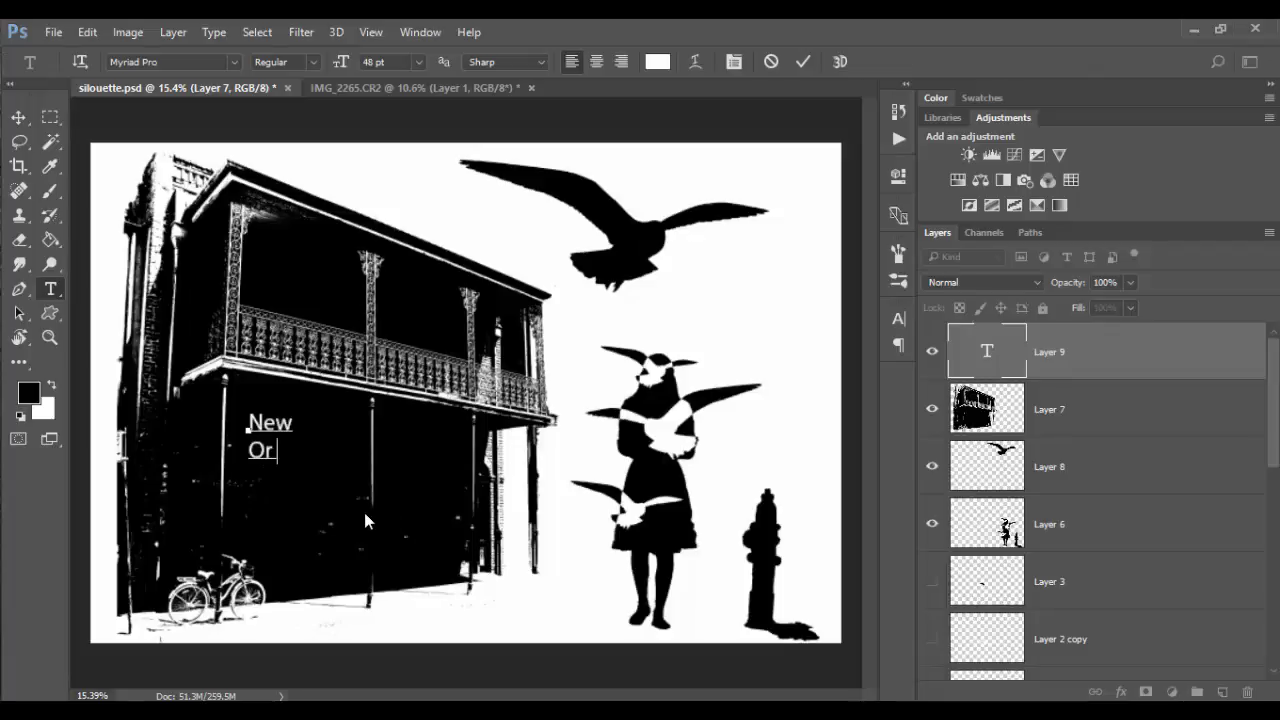
pyautogui.write('leans')
pyautogui.click(20, 118)
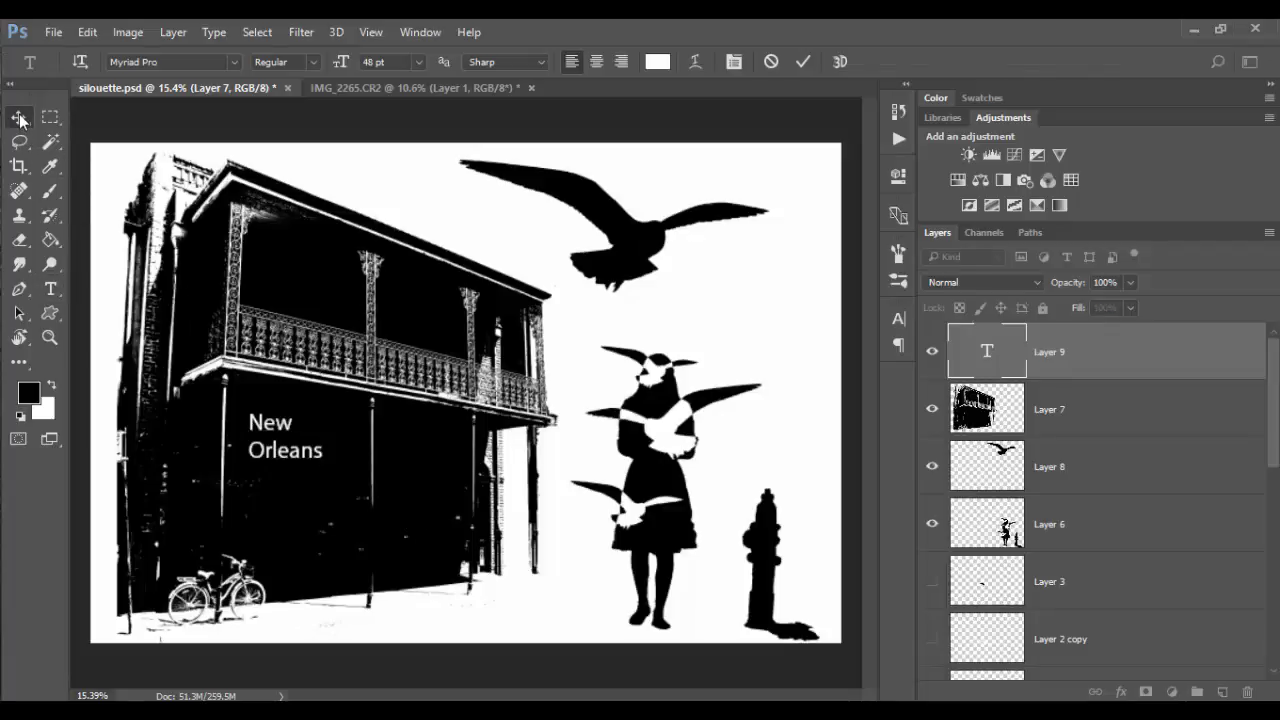
pyautogui.moveTo(291, 450); pyautogui.dragTo(320, 439)
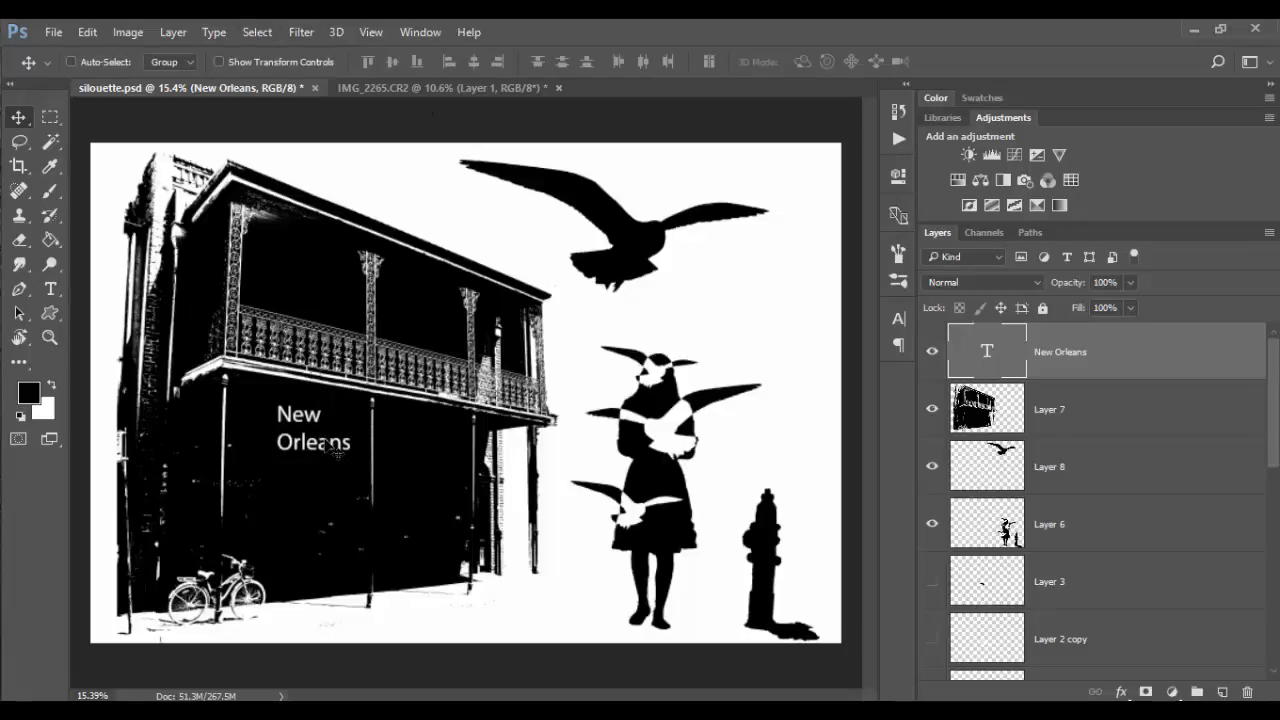
pyautogui.click(49, 289)
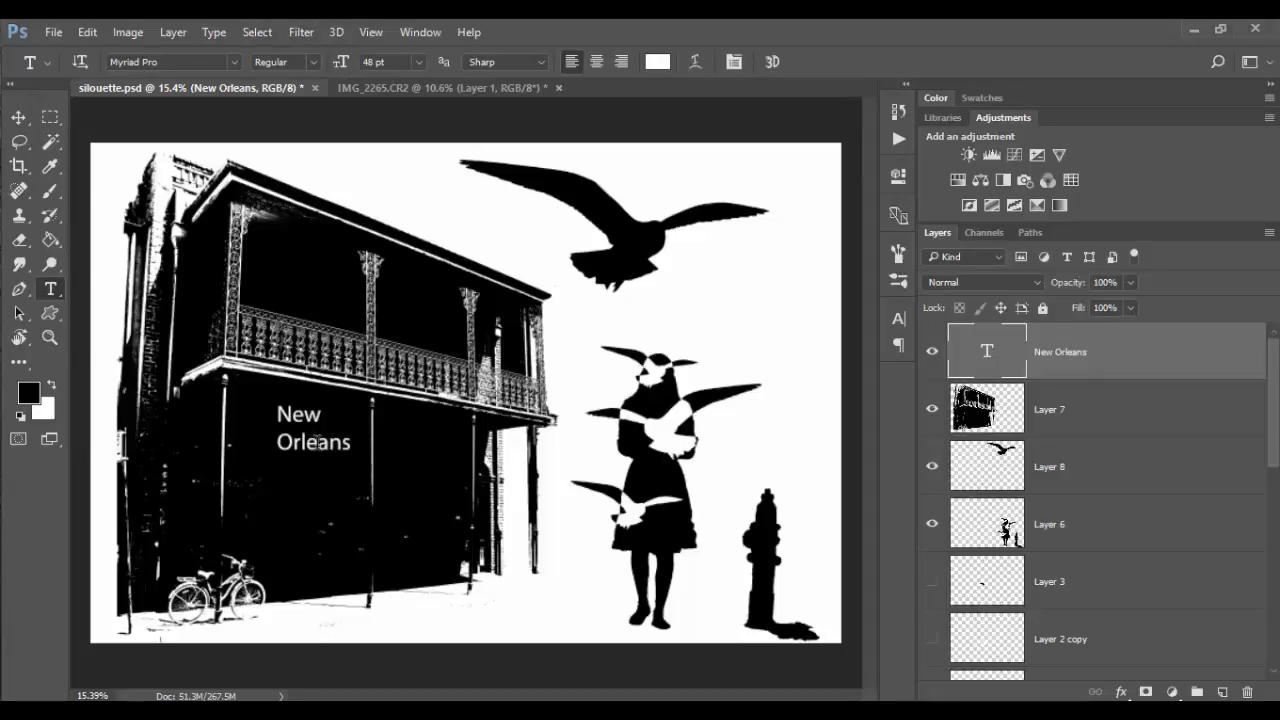
pyautogui.click(316, 442)
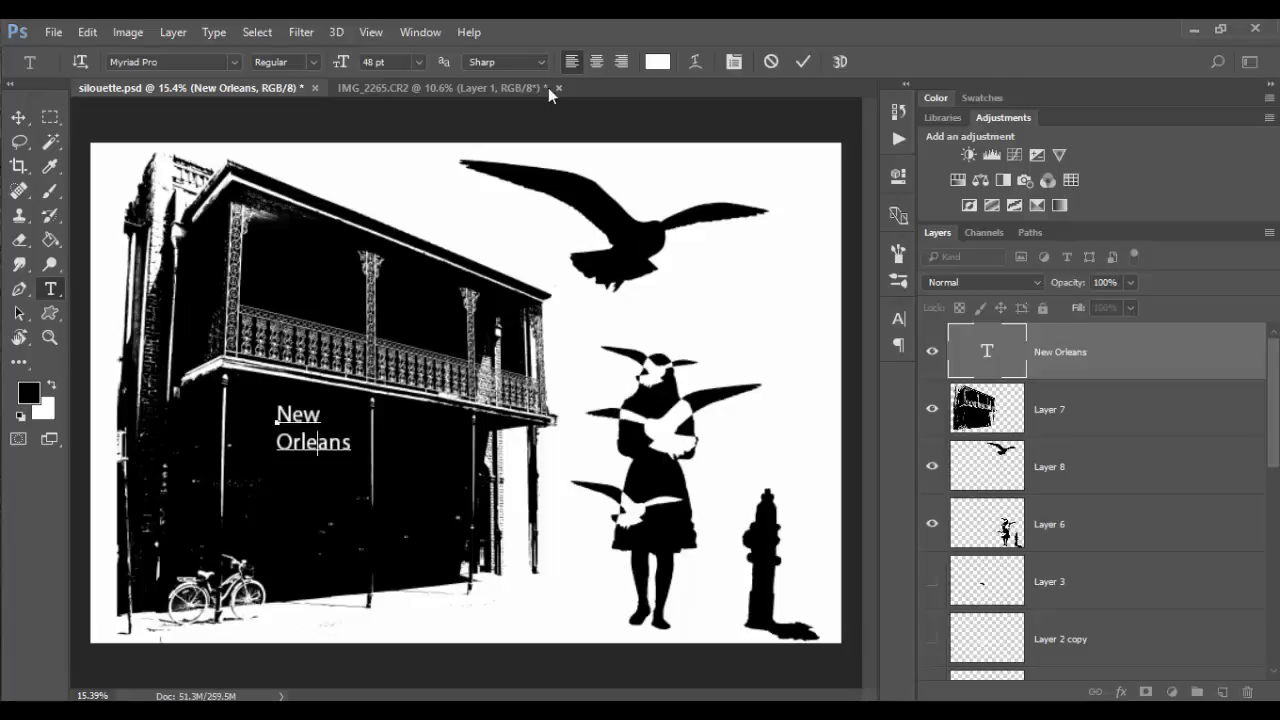
pyautogui.click(18, 117)
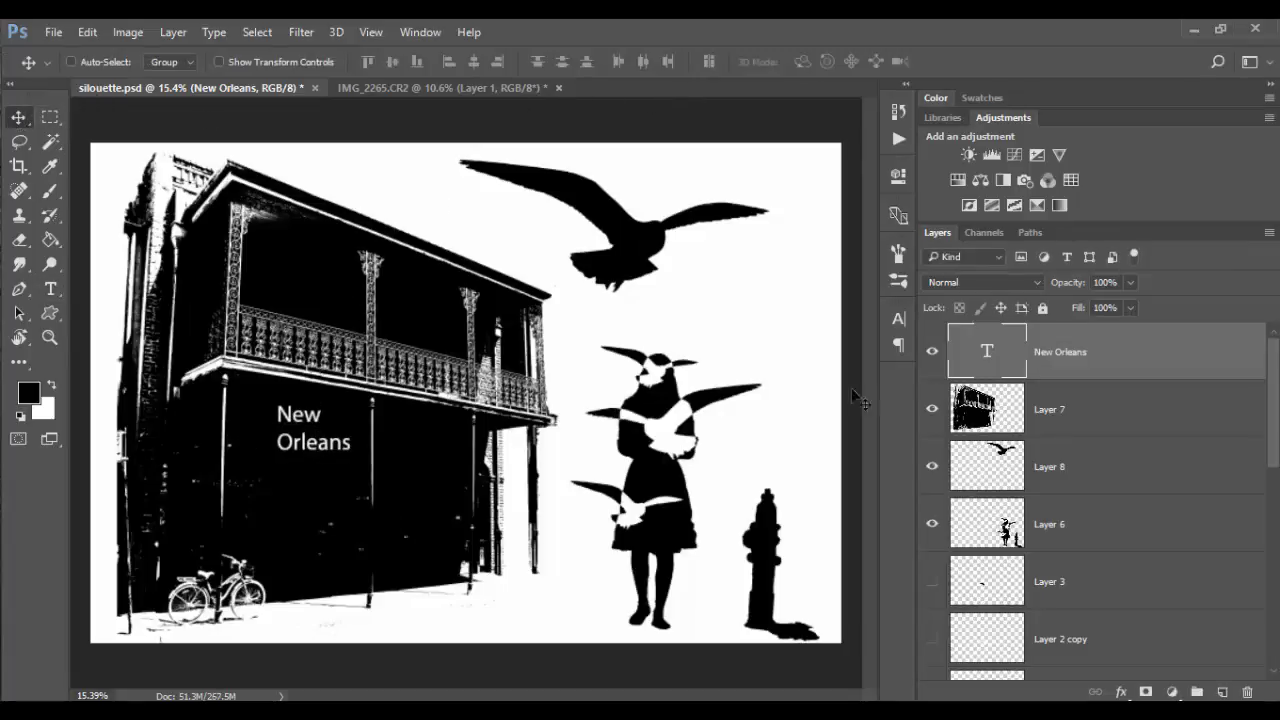
# - Select all of the New Orleans text and look through the available fonts up to the start of the list
pyautogui.doubleClick(988, 353)
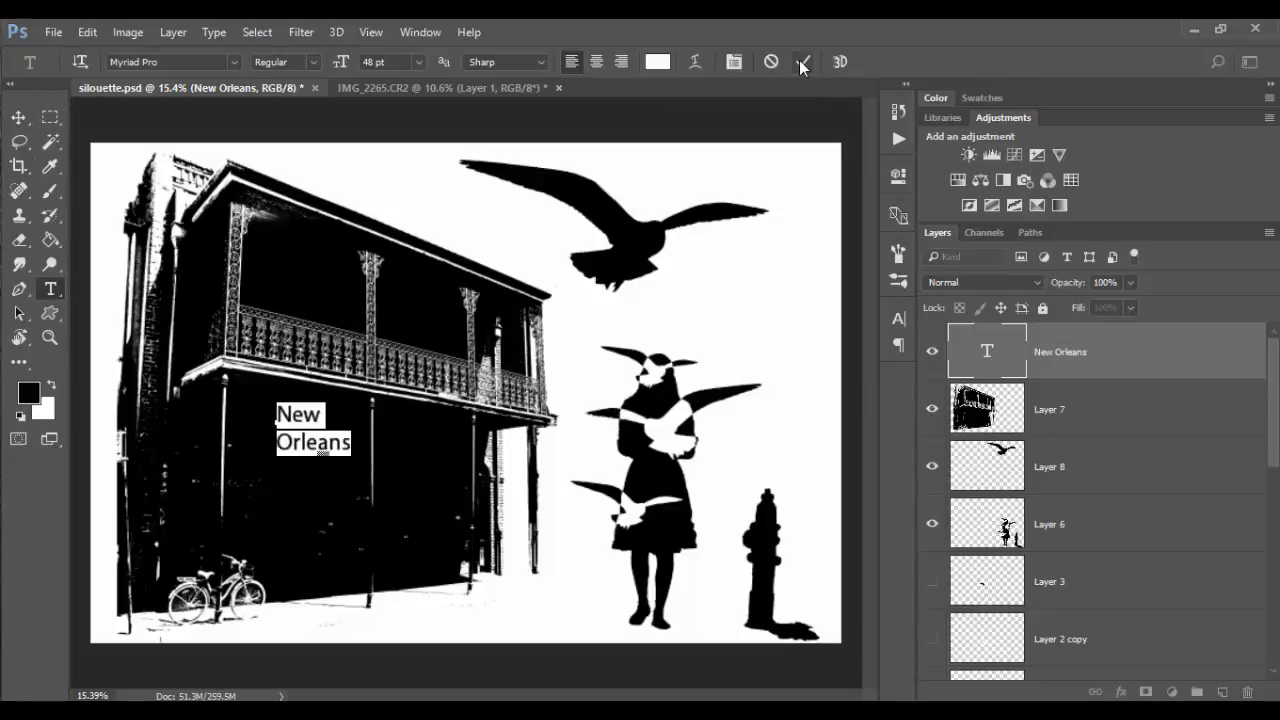
pyautogui.click(235, 62)
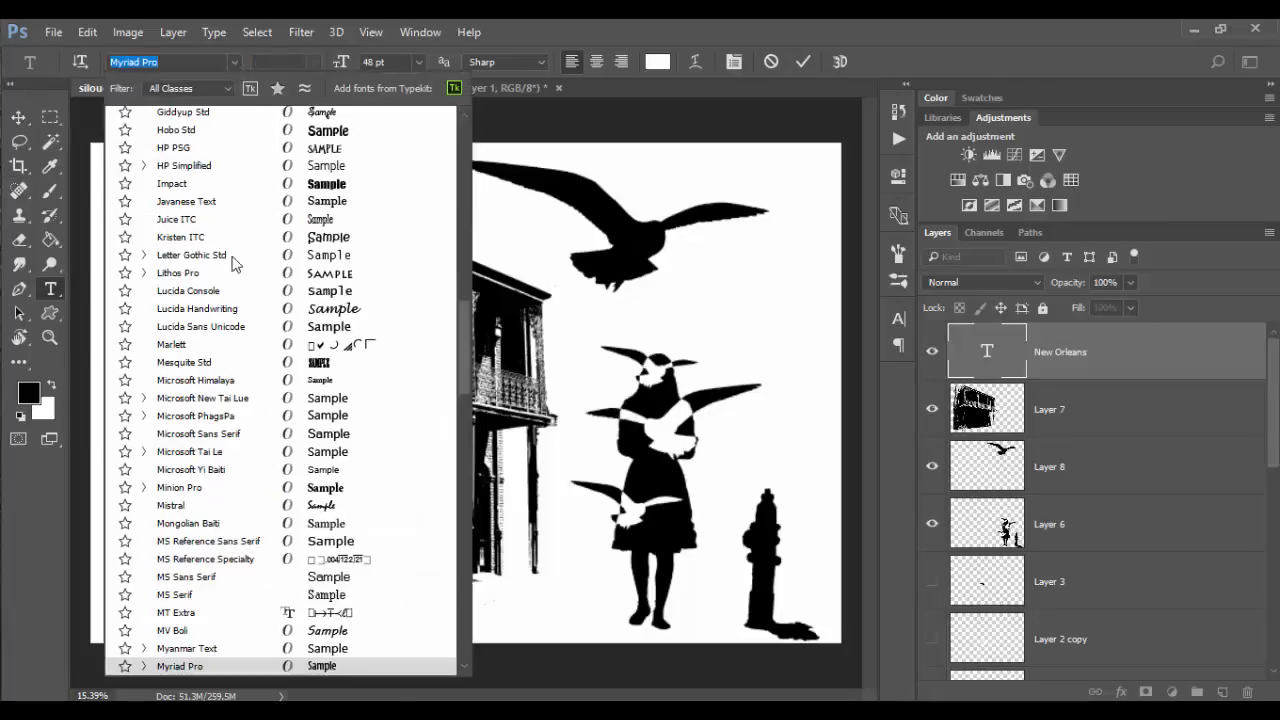
pyautogui.scroll(6, 228, 470)
pyautogui.scroll(8, 170, 343)
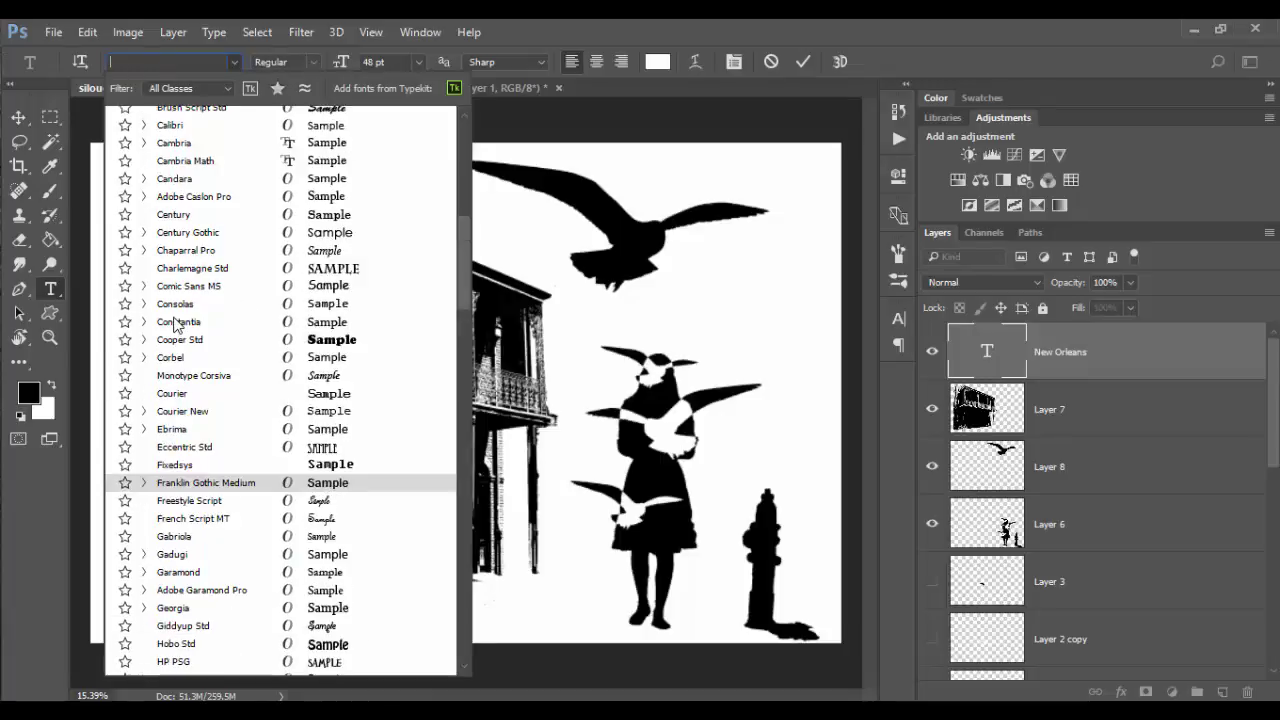
pyautogui.scroll(6, 175, 323)
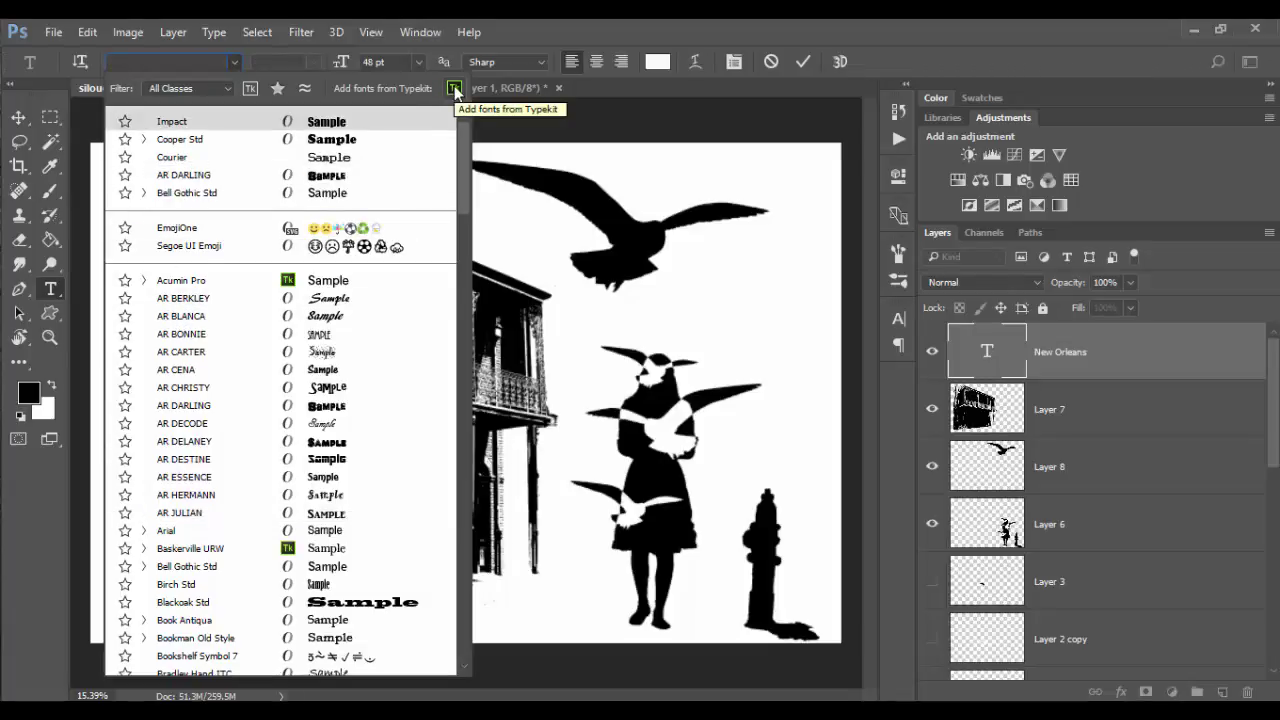
# - Browse the Typekit font library for desktop fonts, closing the extra Adobe page, and return to the document
pyautogui.click(454, 87)
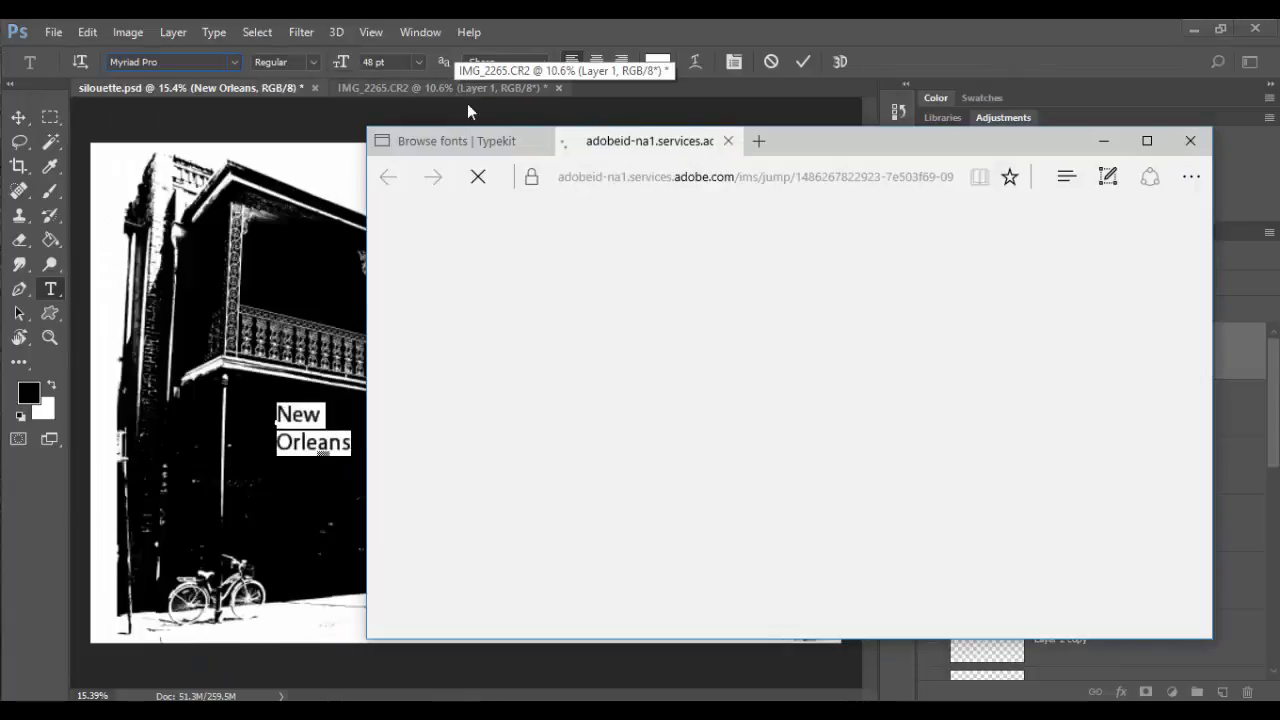
pyautogui.click(728, 141)
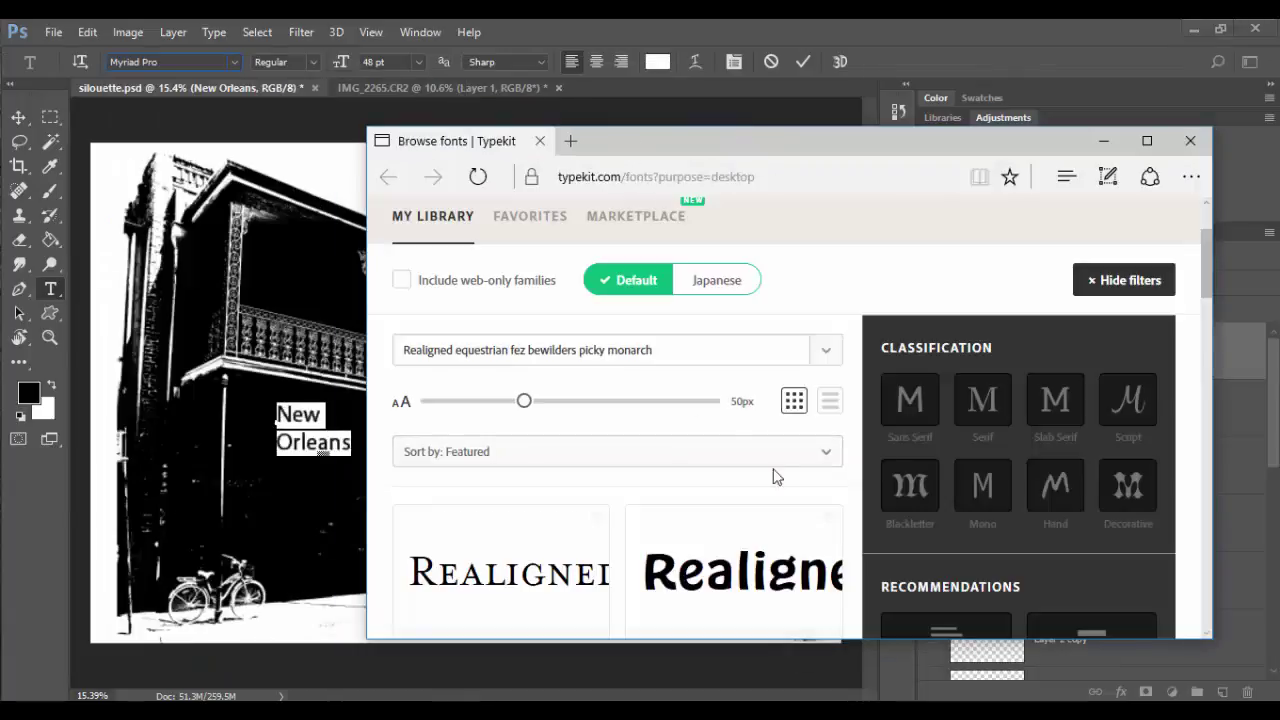
pyautogui.scroll(-2, 696, 452)
pyautogui.scroll(-10, 696, 452)
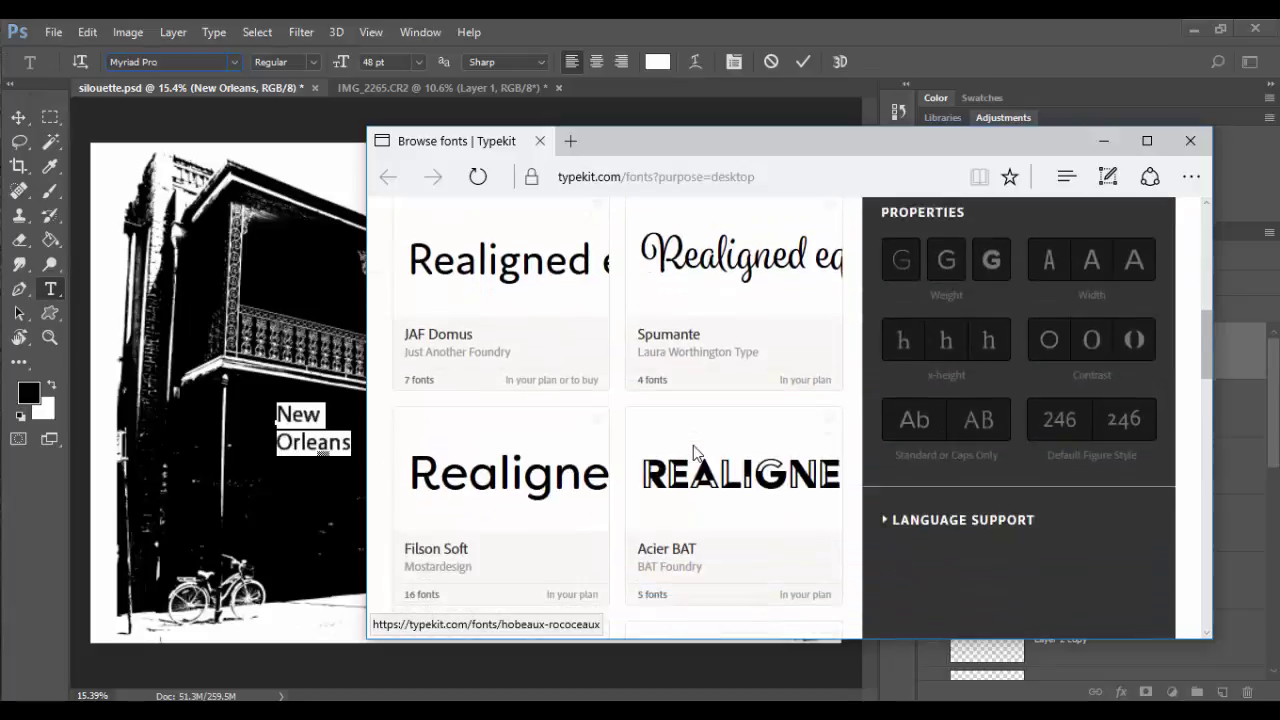
pyautogui.scroll(3, 620, 410)
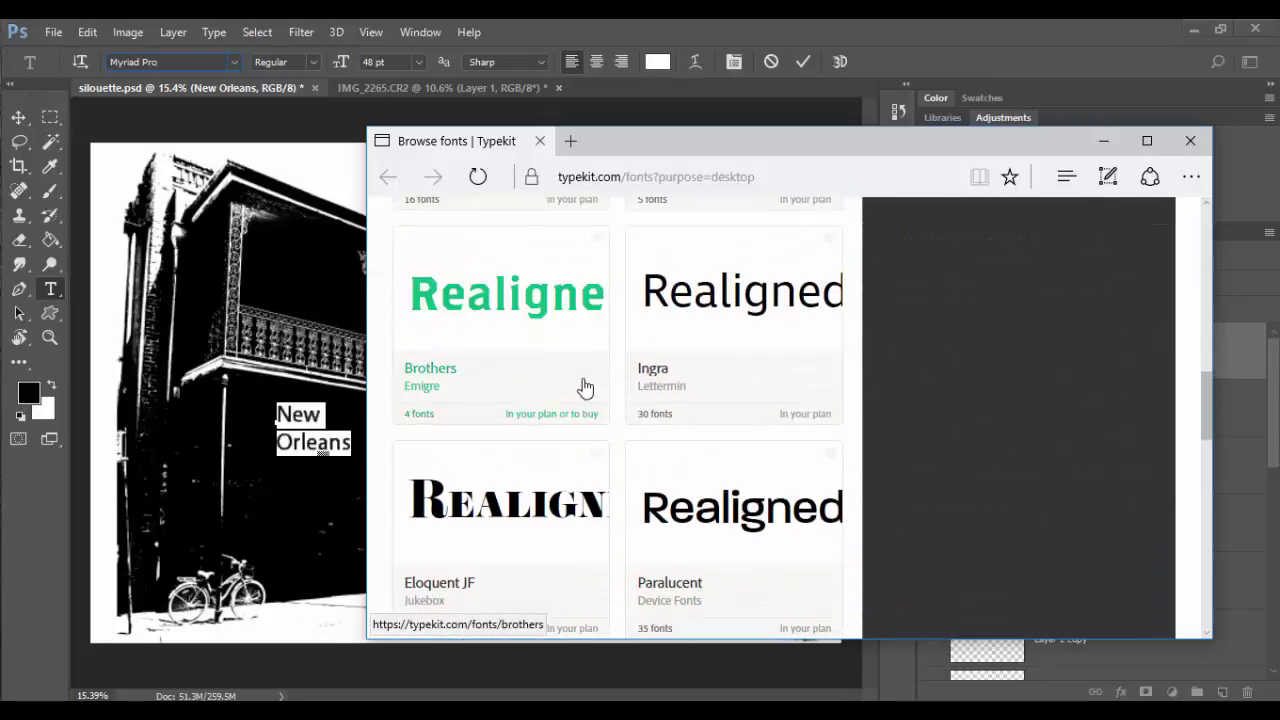
pyautogui.click(1104, 144)
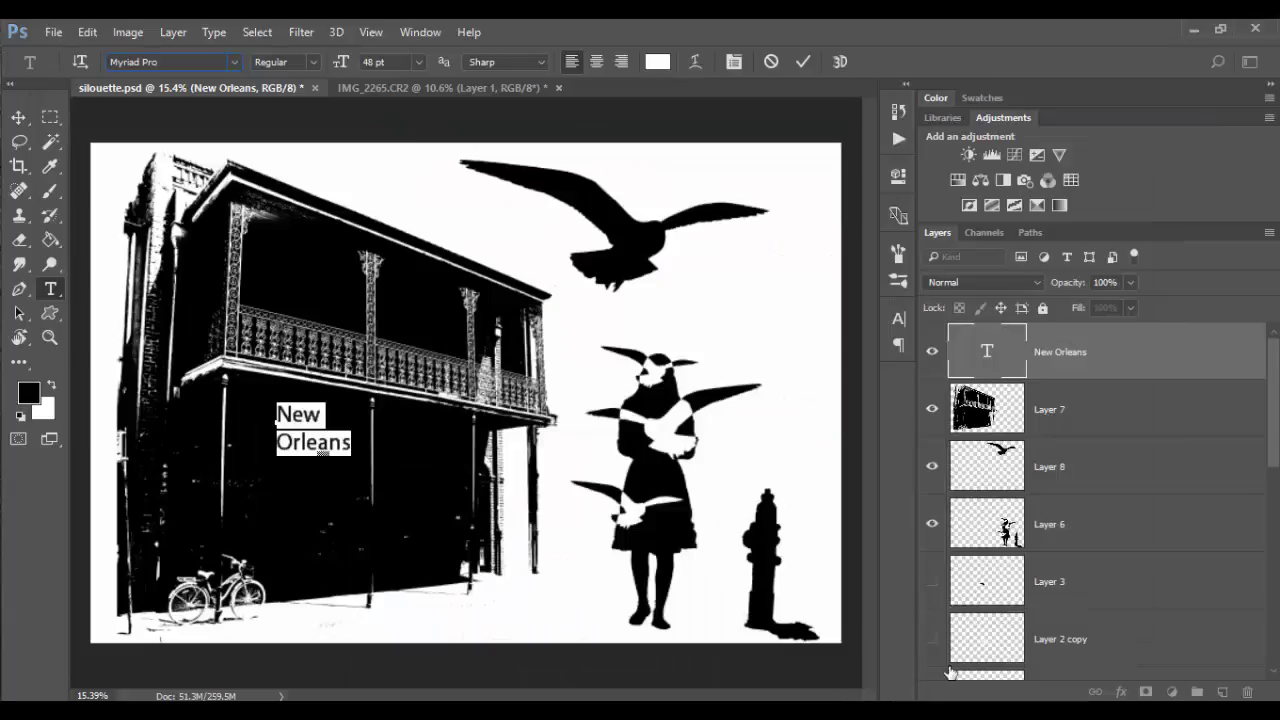
# - Switch to the browser and look through dafont.com's font categories and recently added fonts
pyautogui.click(920, 710)
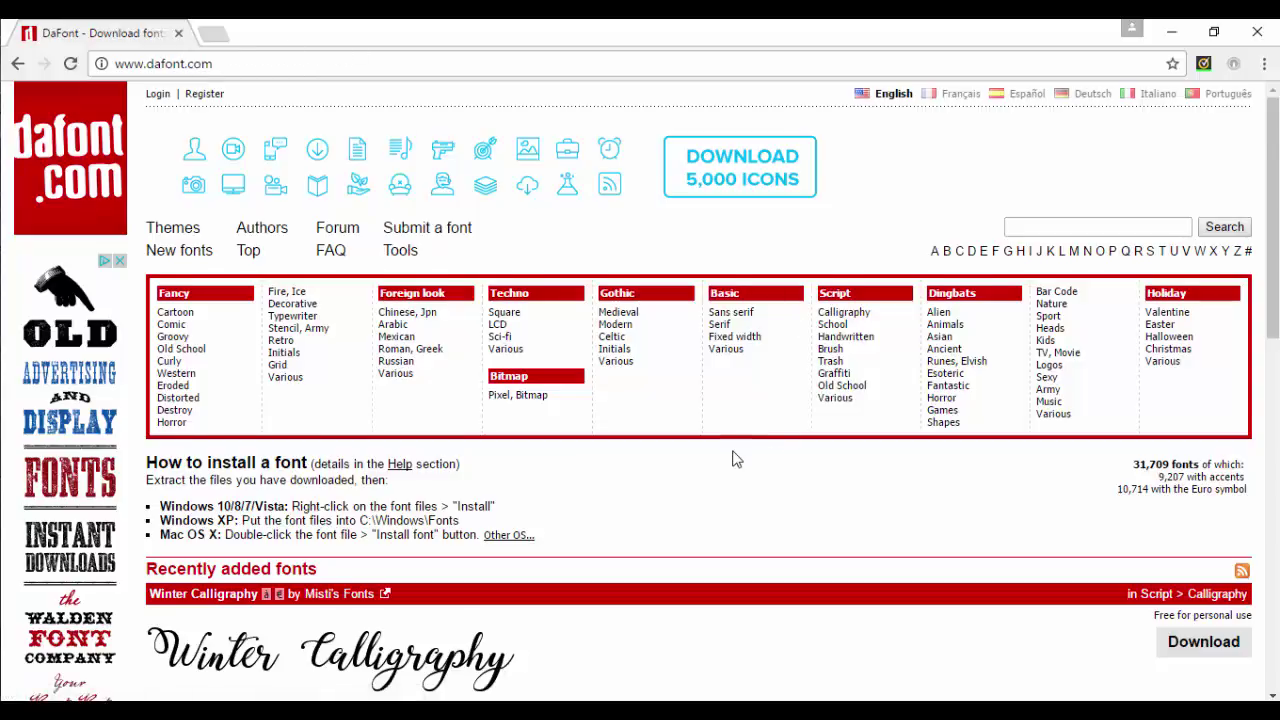
pyautogui.scroll(-9, 733, 458)
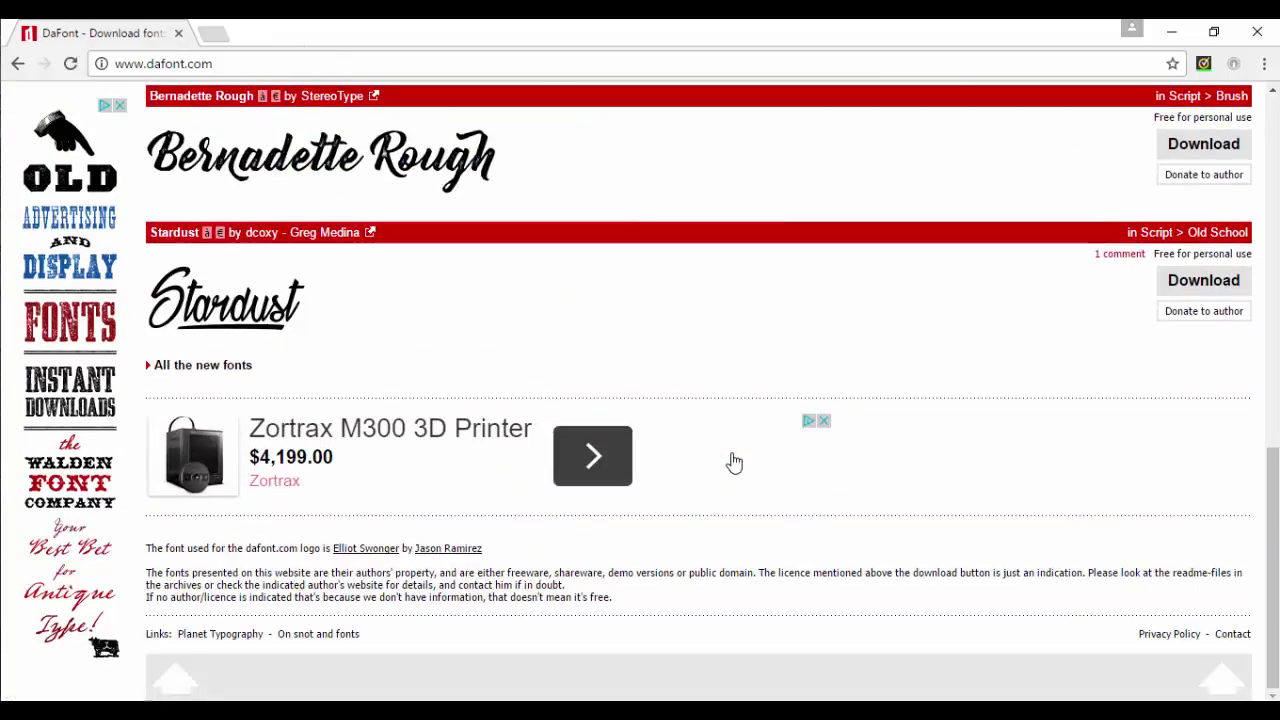
pyautogui.scroll(2, 733, 462)
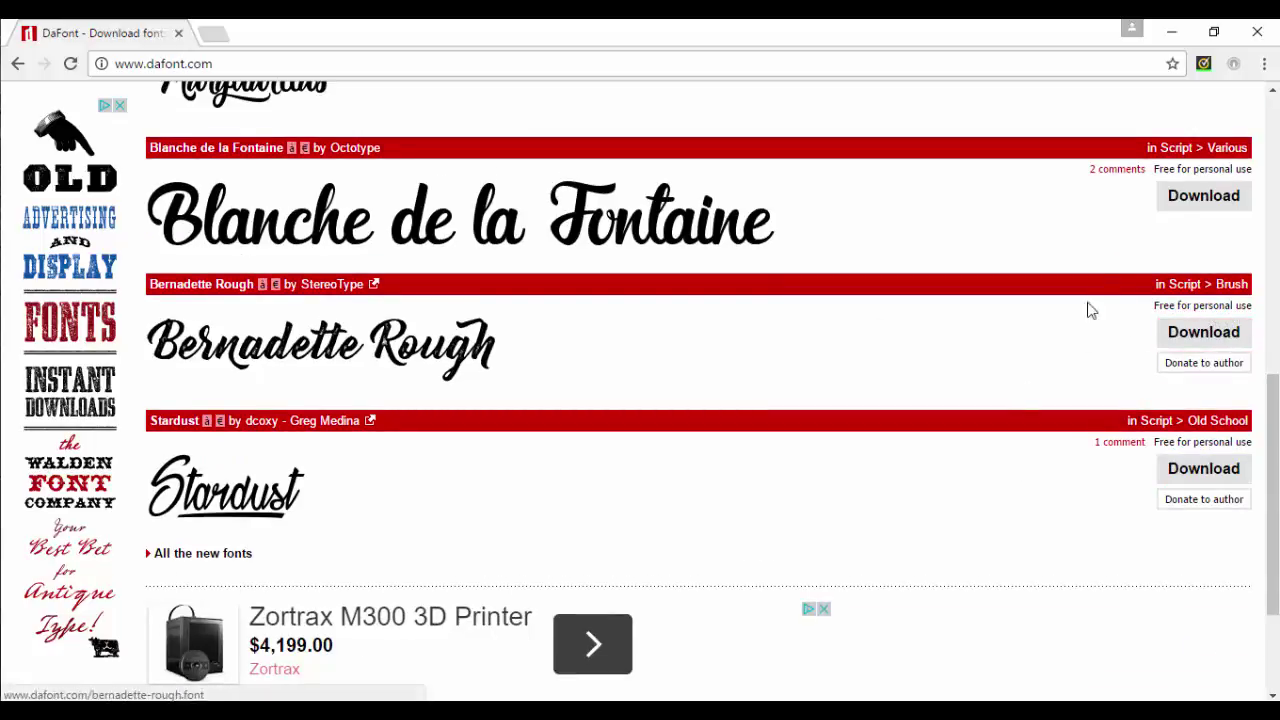
pyautogui.scroll(7, 1018, 389)
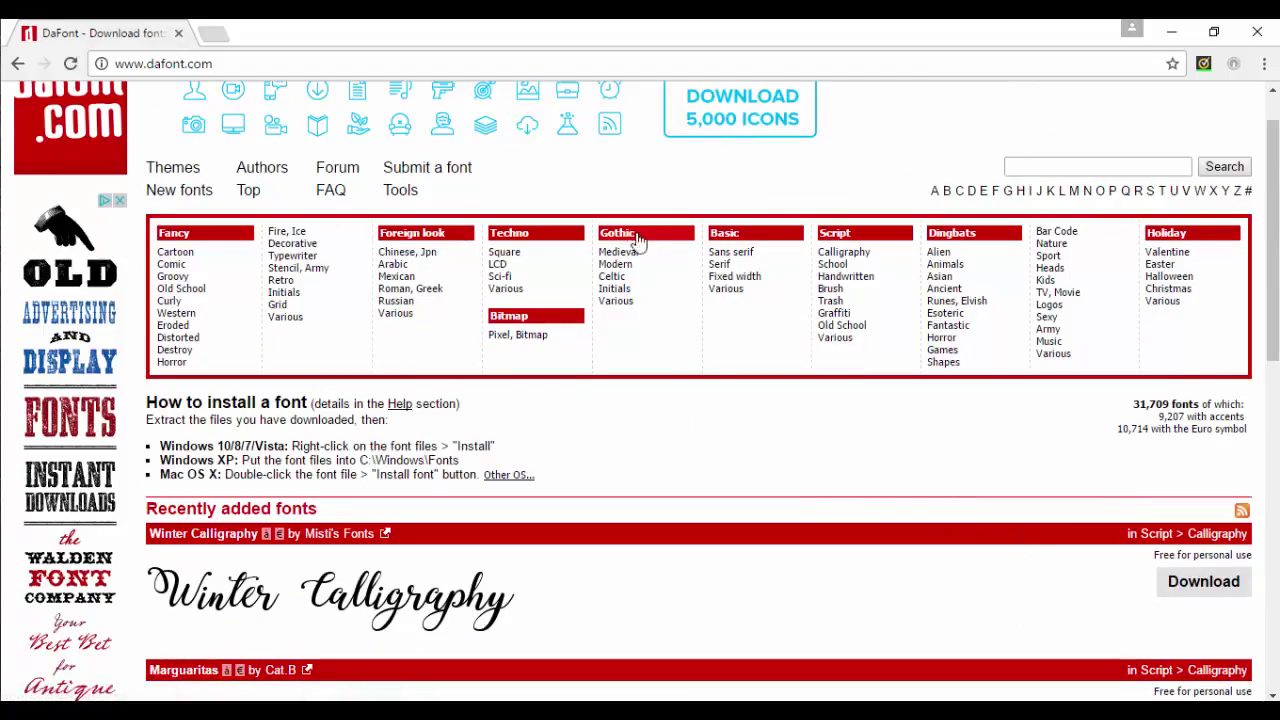
pyautogui.scroll(1, 634, 240)
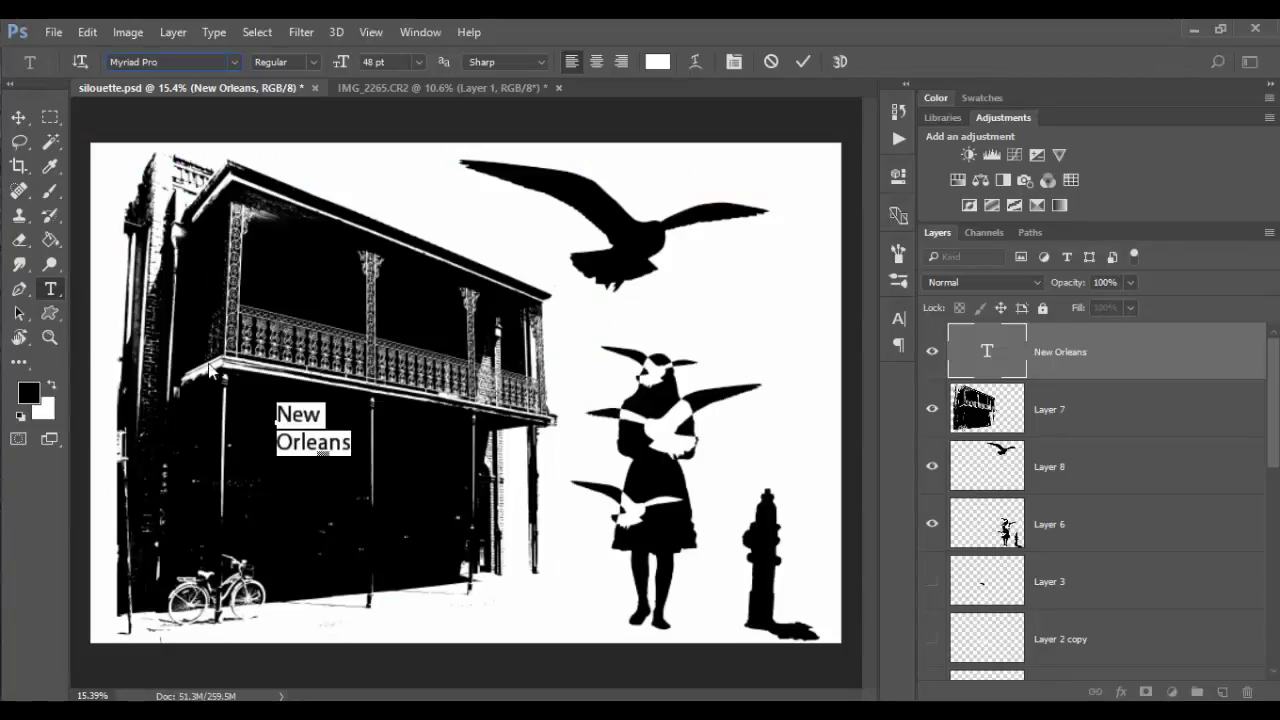
# - Return to the silhouette document in Photoshop and choose Myriad Pro as the font for the selected New Orleans text
pyautogui.click(230, 62)
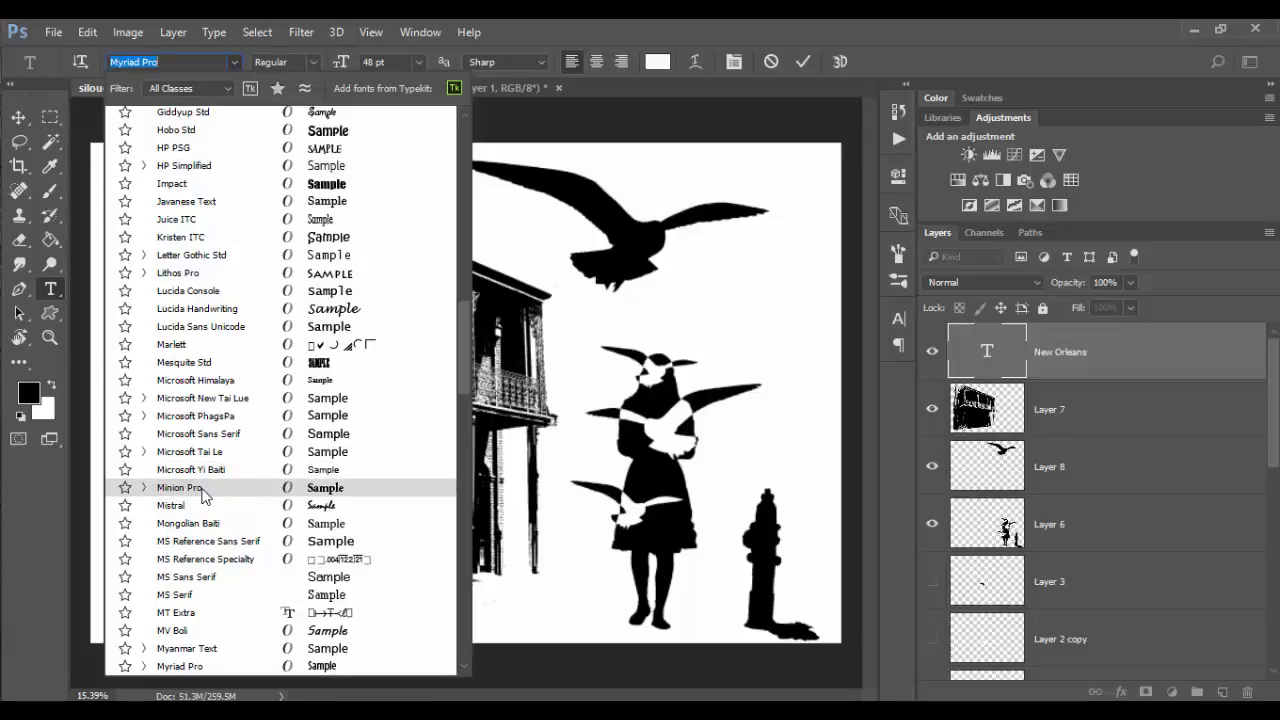
pyautogui.scroll(-2, 200, 490)
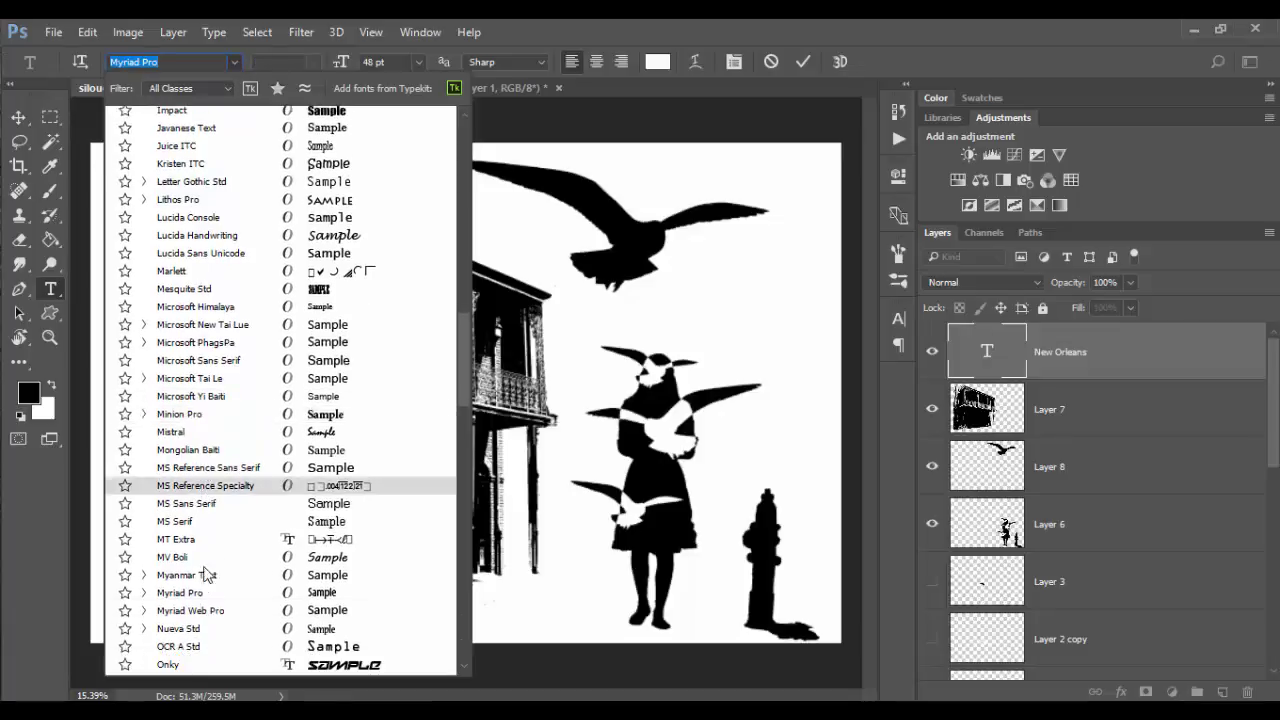
pyautogui.click(188, 596)
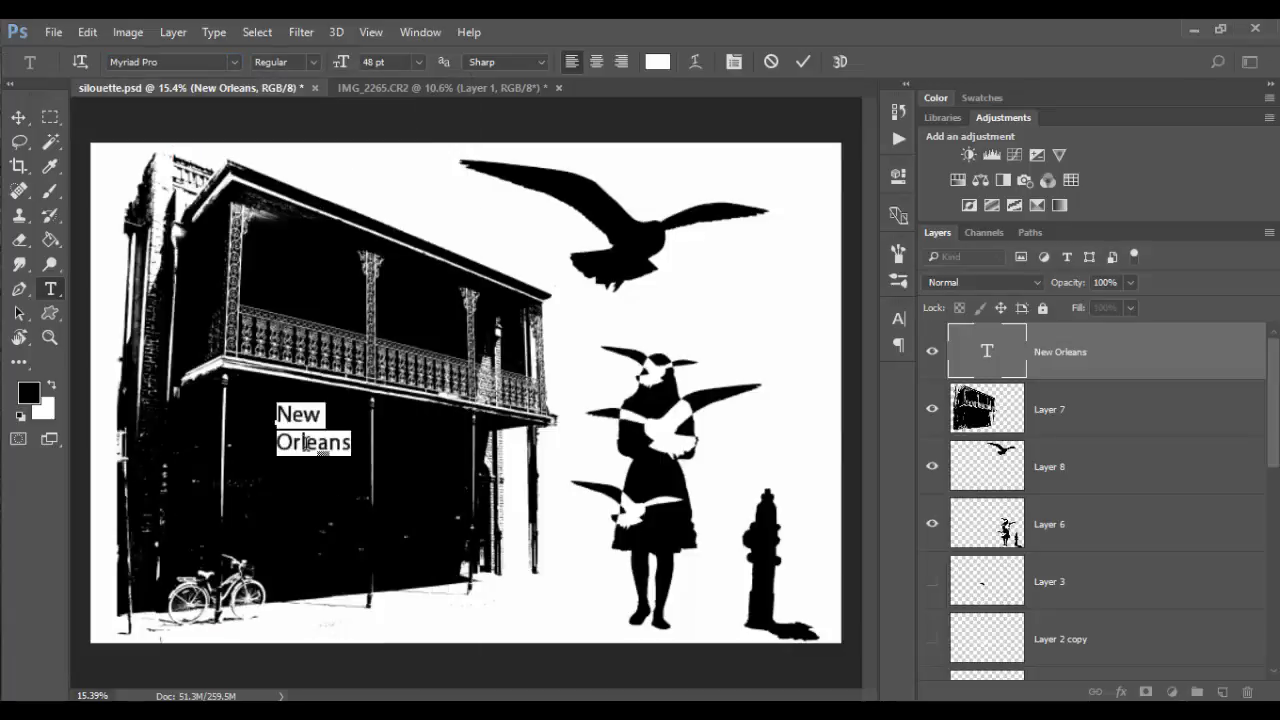
# - Try the Bold Condensed and Condensed font styles on the New Orleans text and return it to Regular
pyautogui.click(314, 62)
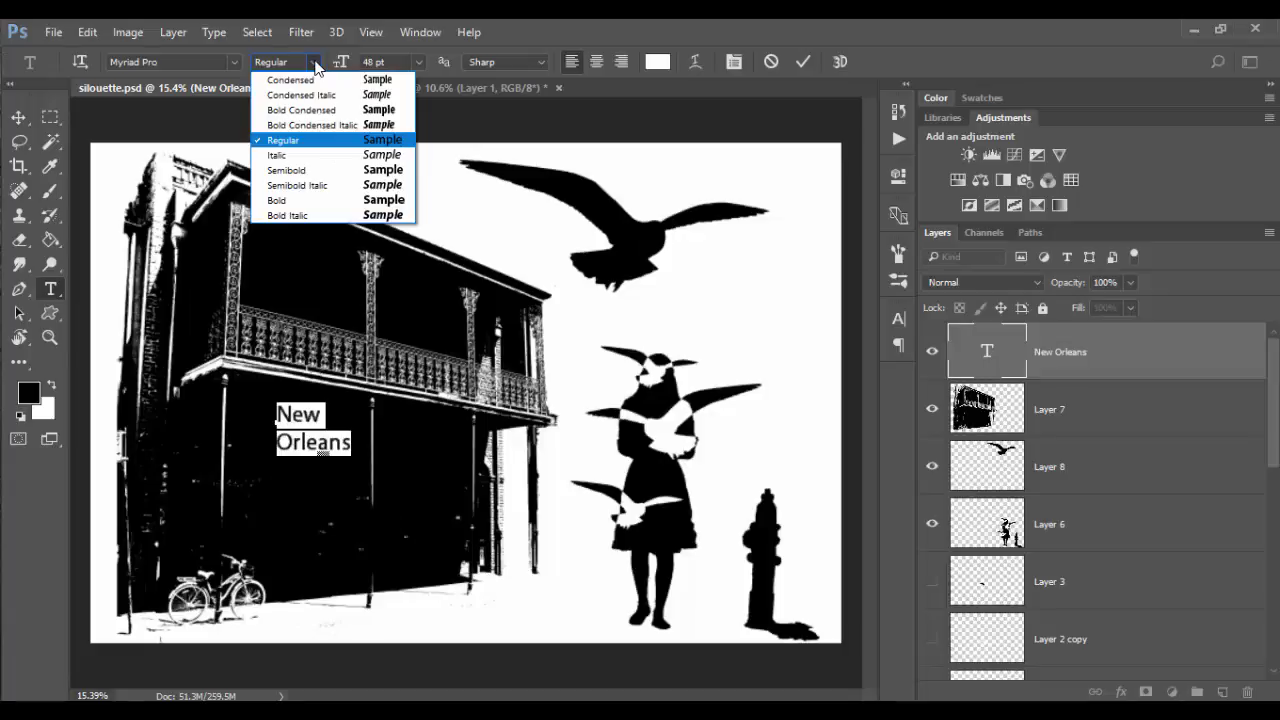
pyautogui.click(316, 110)
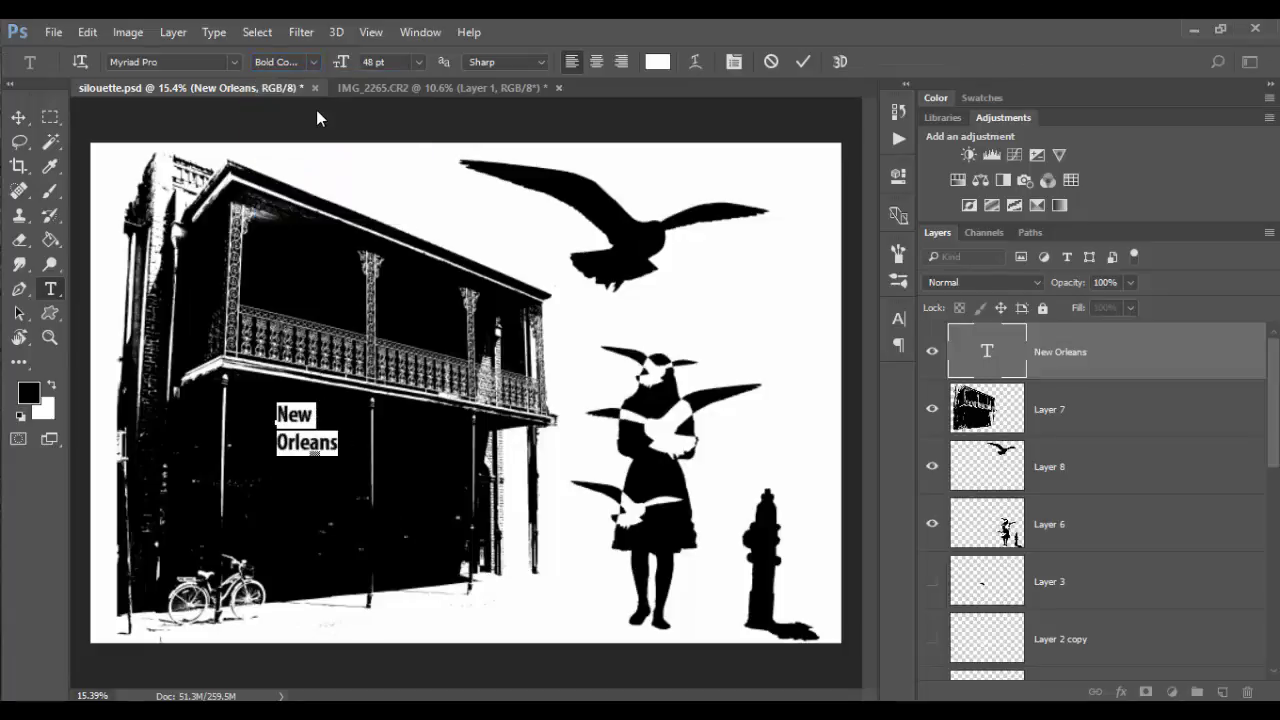
pyautogui.click(313, 62)
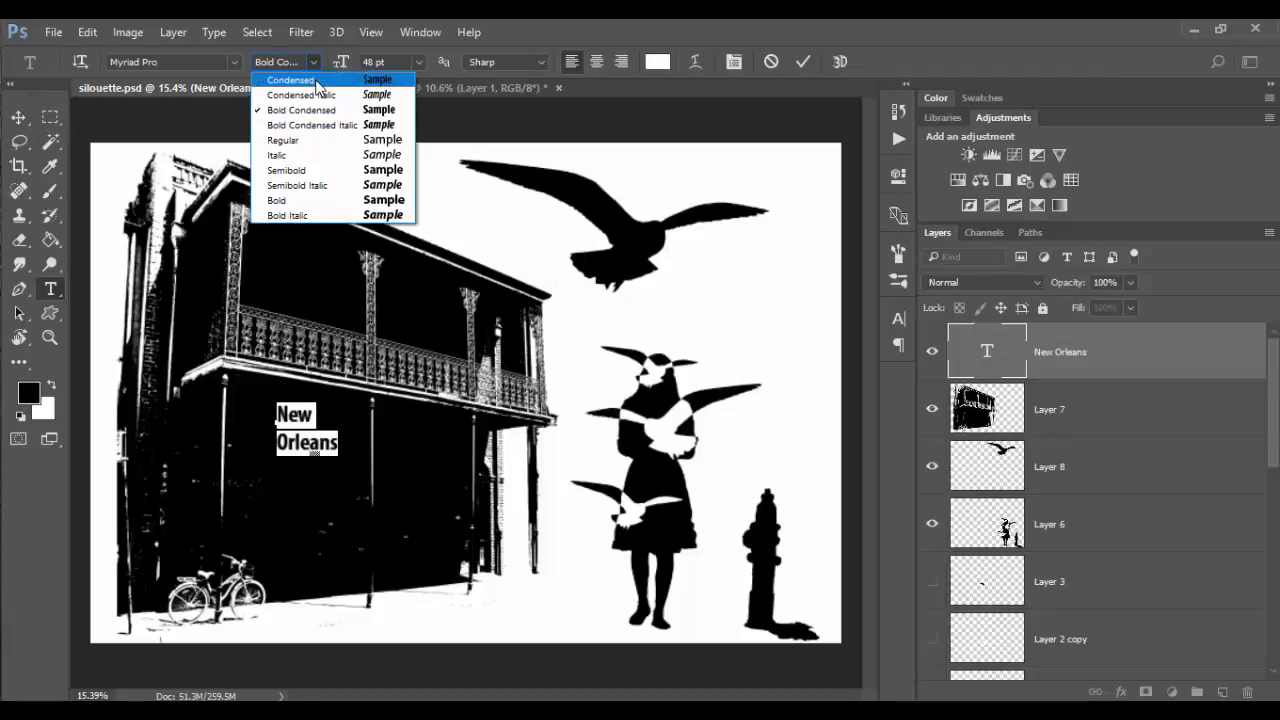
pyautogui.click(316, 80)
pyautogui.click(314, 62)
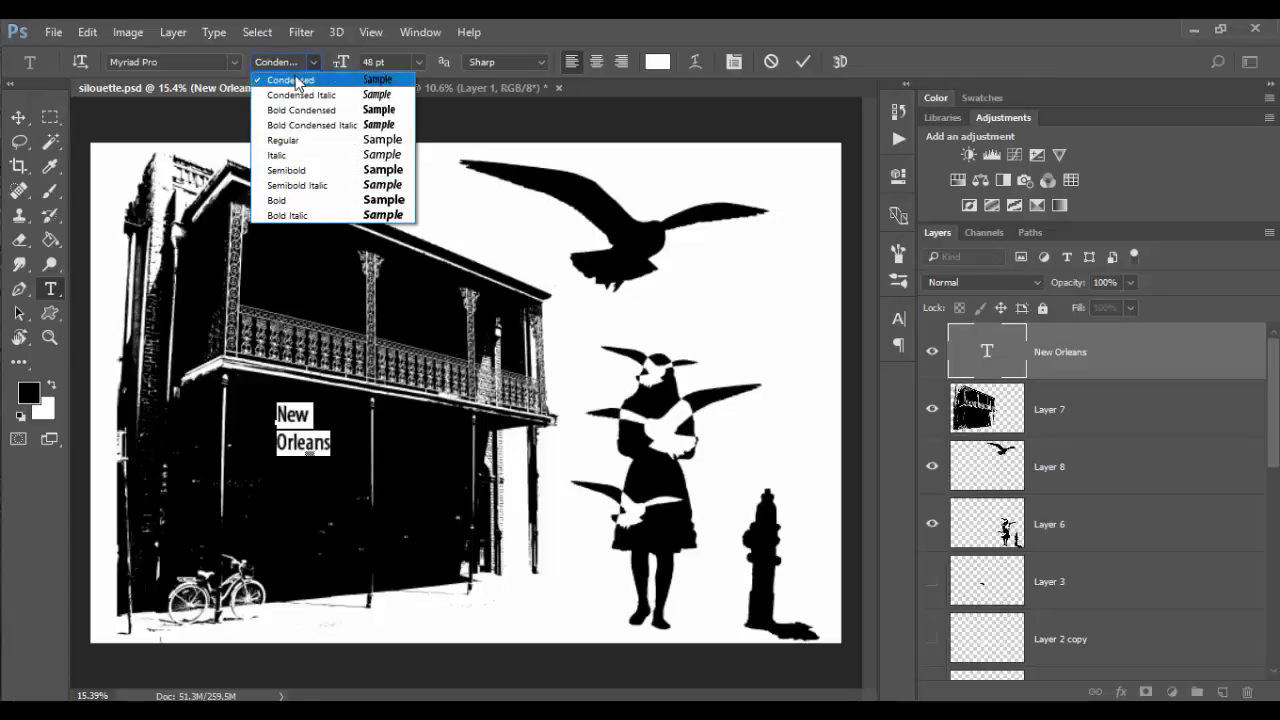
pyautogui.click(300, 140)
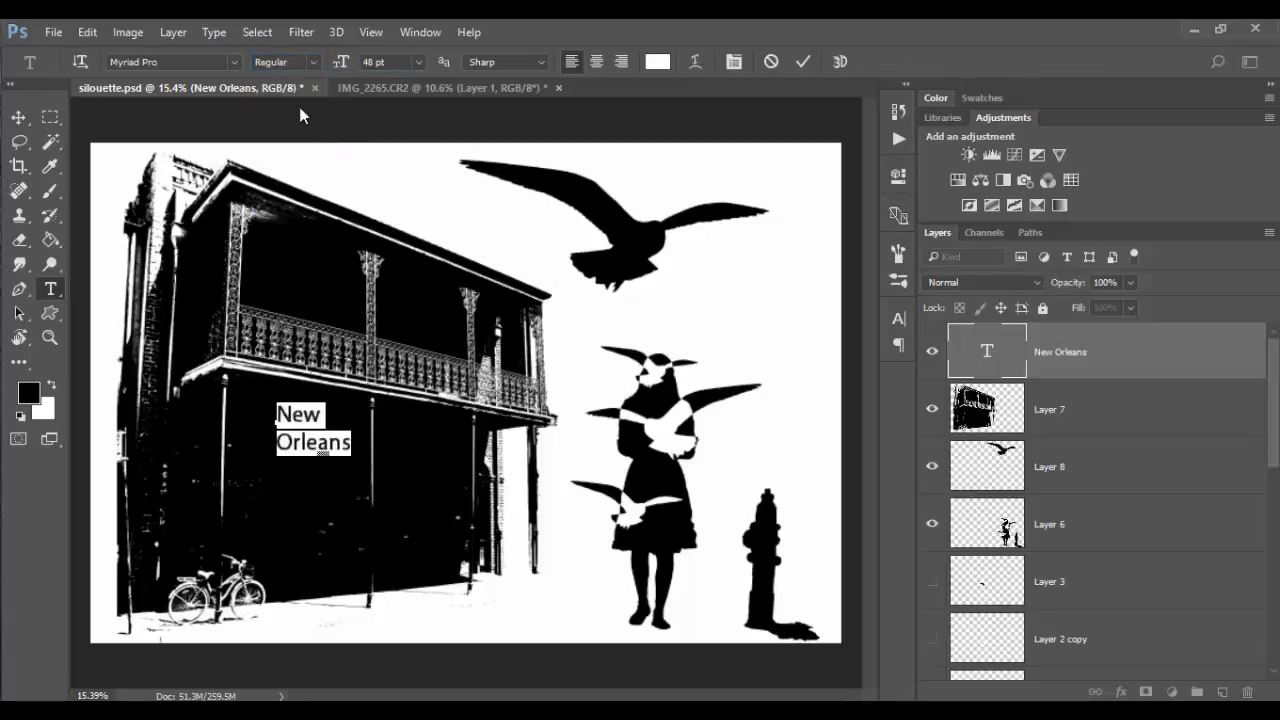
# - Enlarge the New Orleans text to 150 pt and move it left and slightly down to begin at the building's left-hand post
pyautogui.click(419, 63)
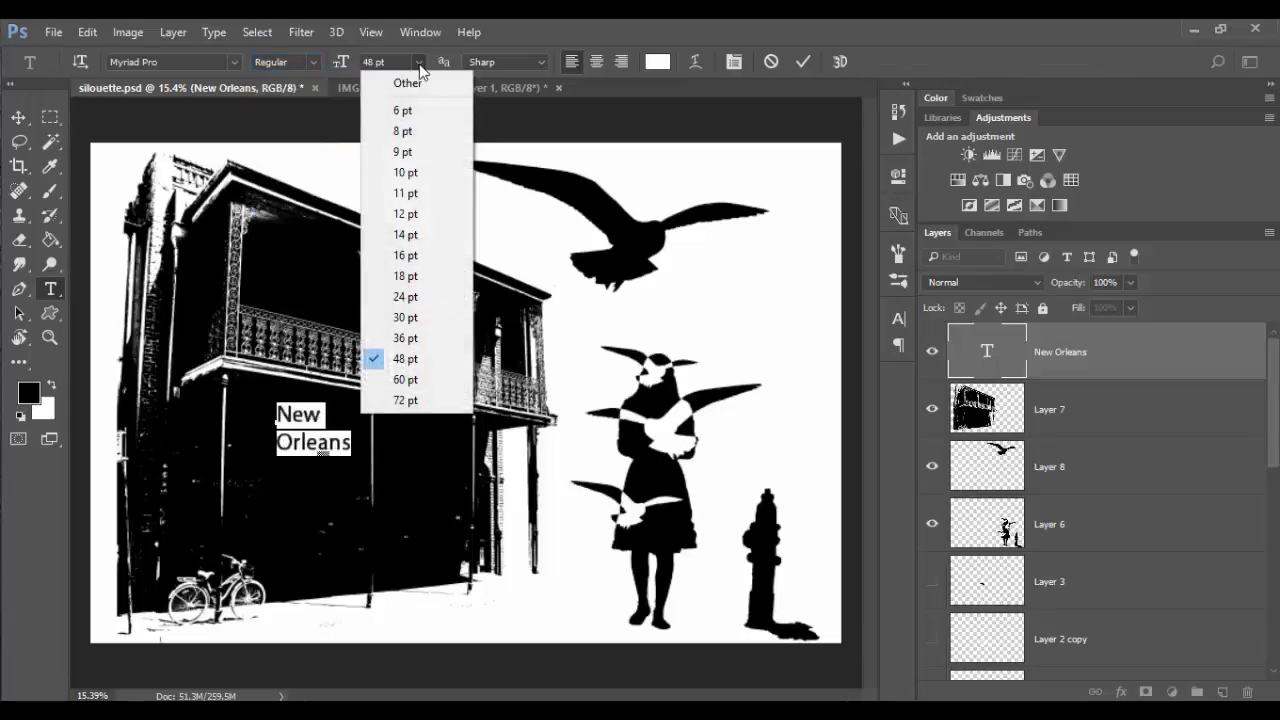
pyautogui.click(403, 401)
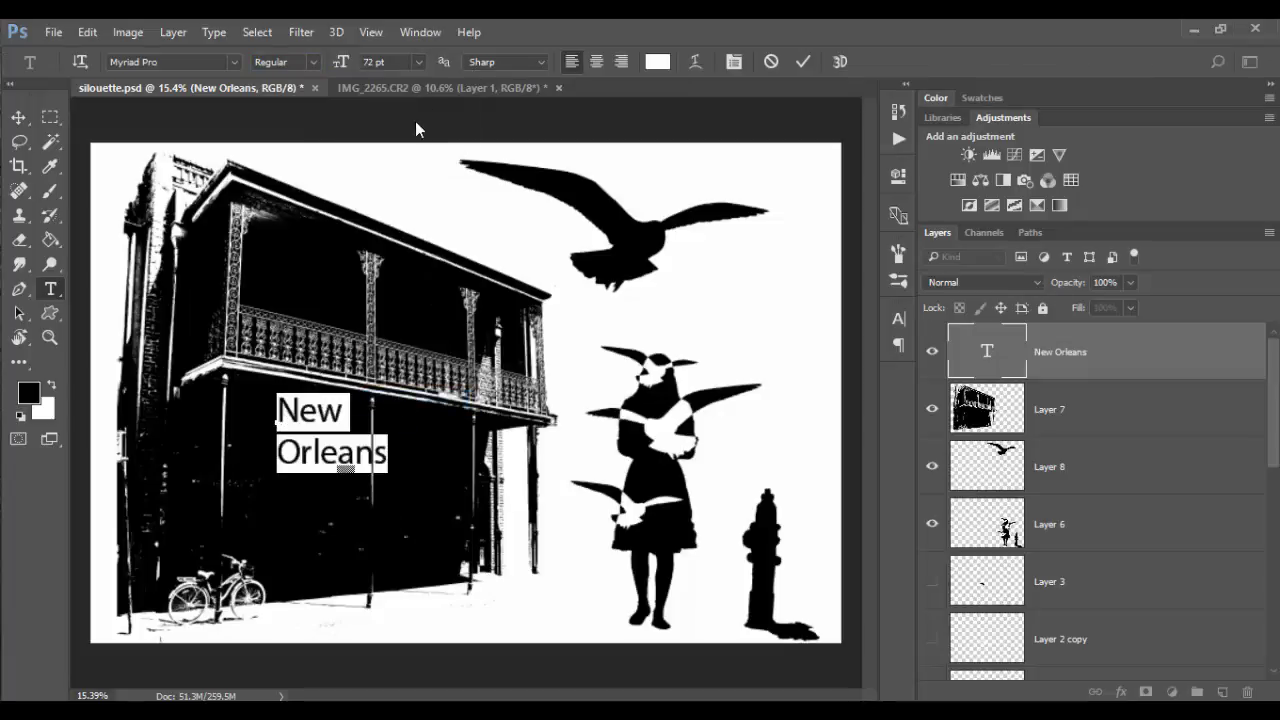
pyautogui.click(404, 63)
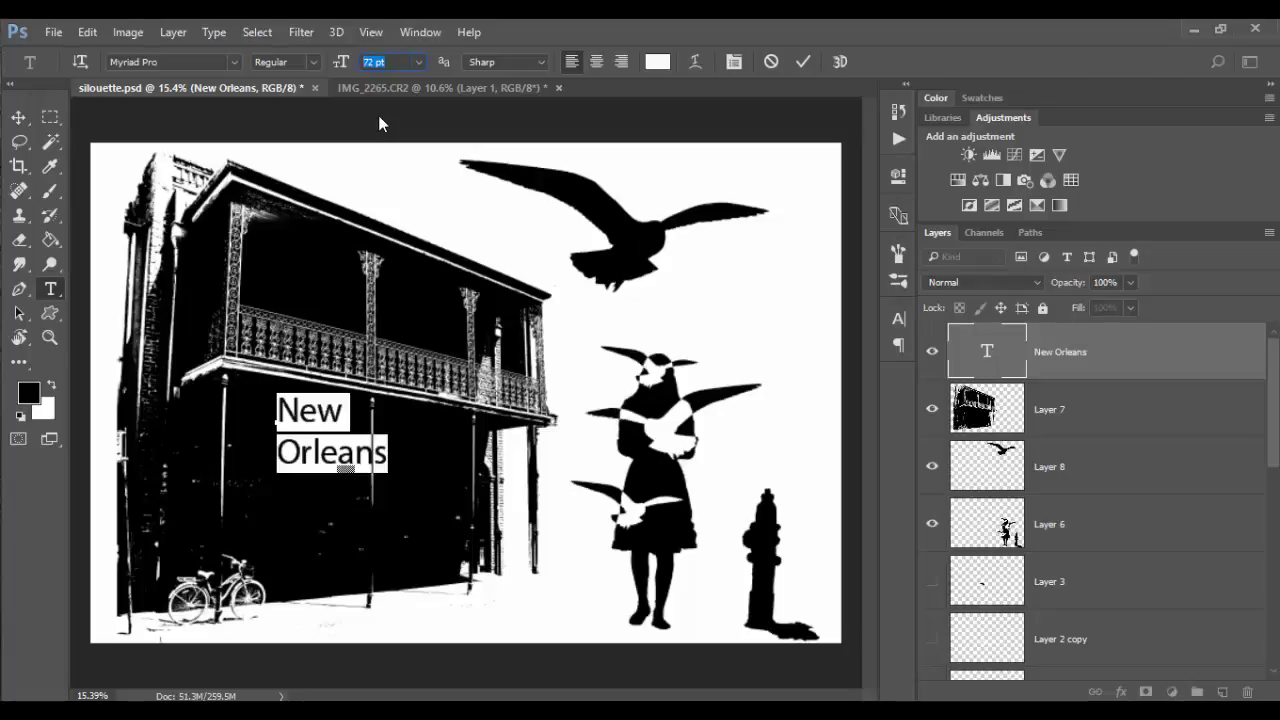
pyautogui.write('150')
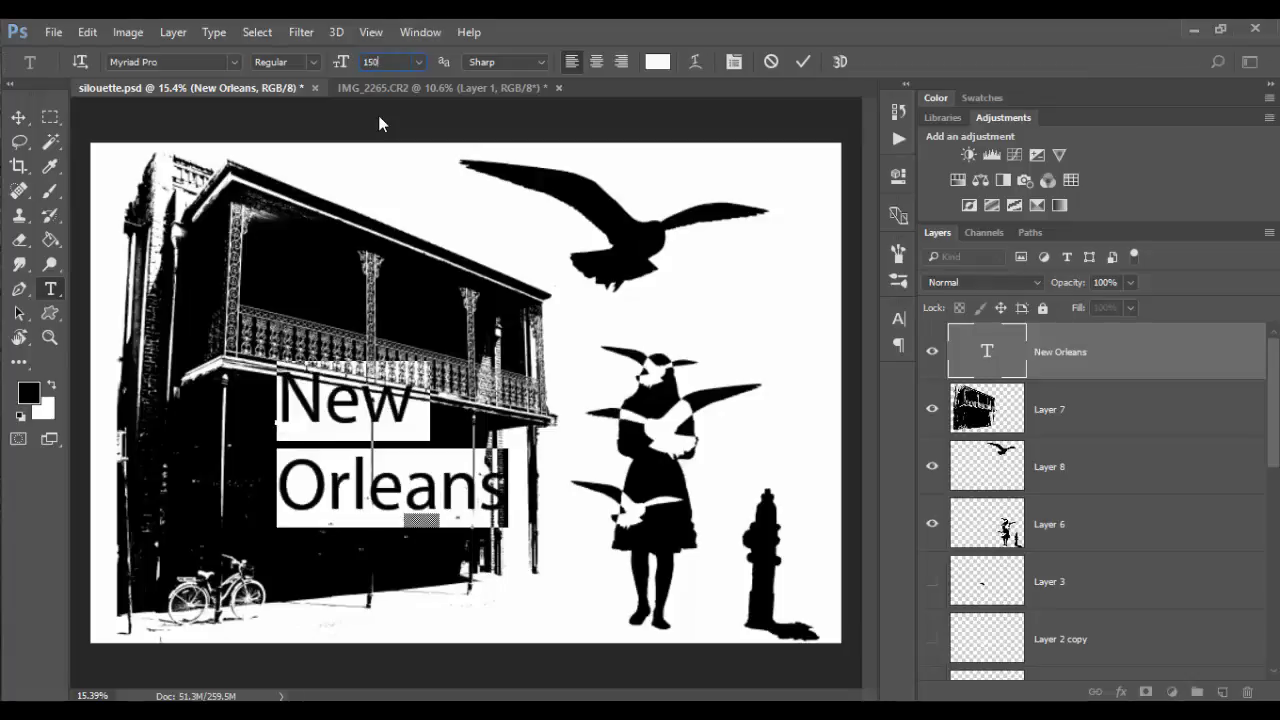
pyautogui.press('Return')
pyautogui.click(18, 117)
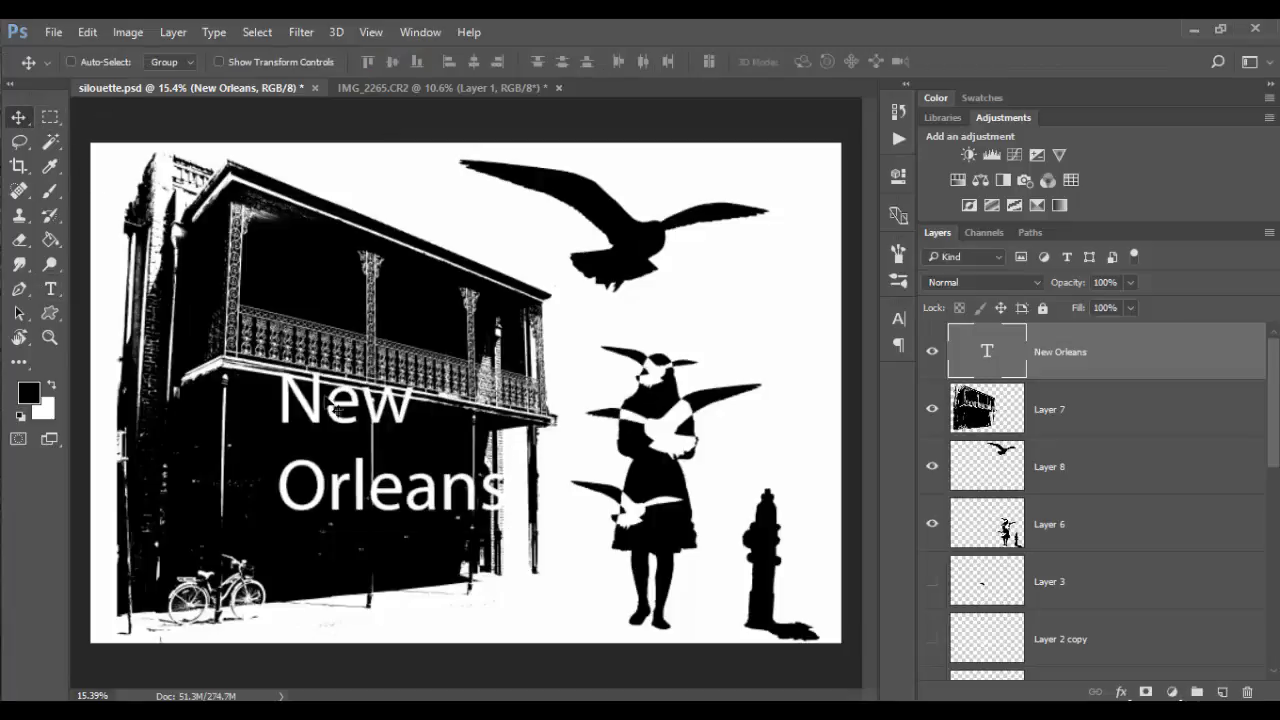
pyautogui.moveTo(340, 412); pyautogui.dragTo(285, 421)
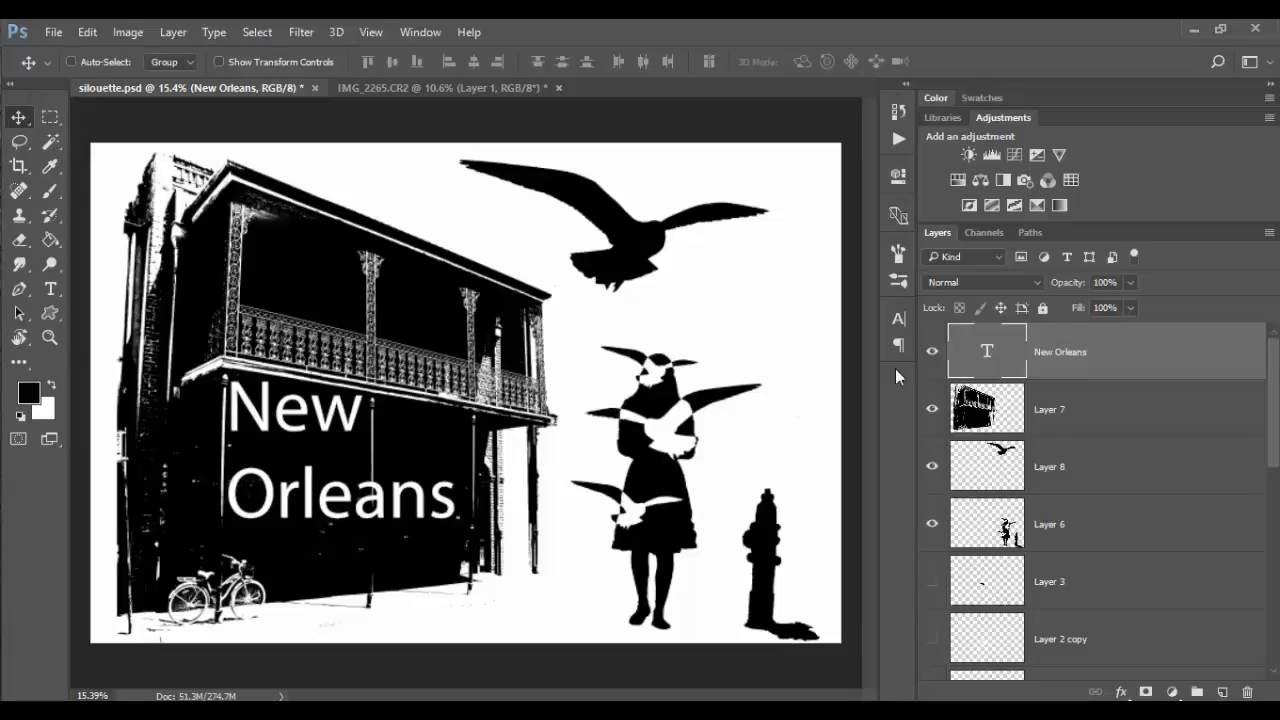
# - Reselect all of the New Orleans text for editing and set its anti-aliasing to Smooth
pyautogui.press('t')
pyautogui.doubleClick(1005, 362)
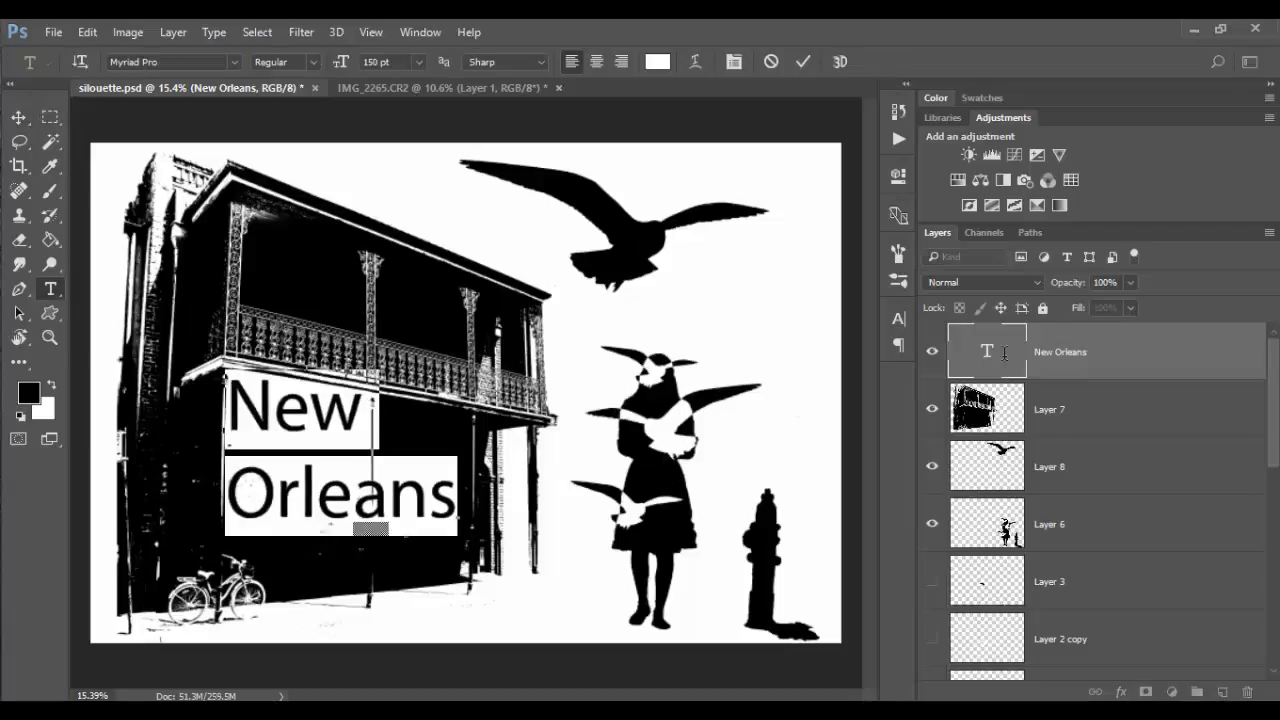
pyautogui.click(538, 65)
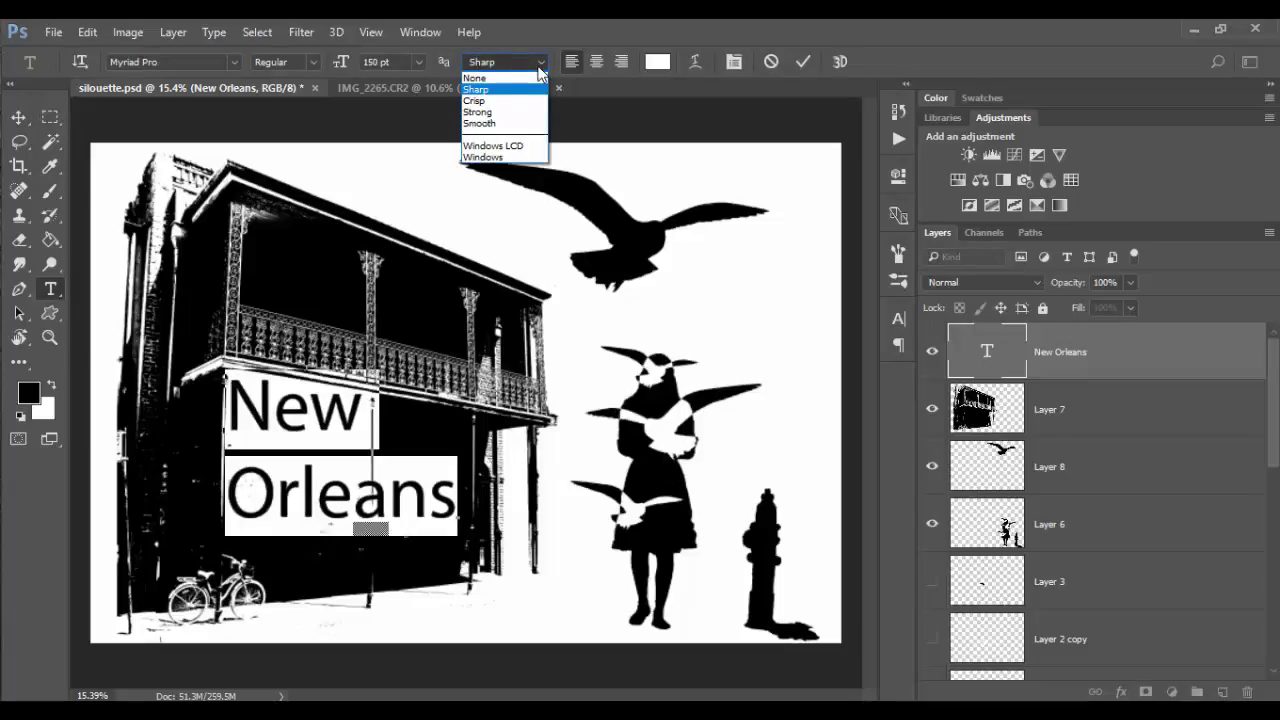
pyautogui.click(498, 123)
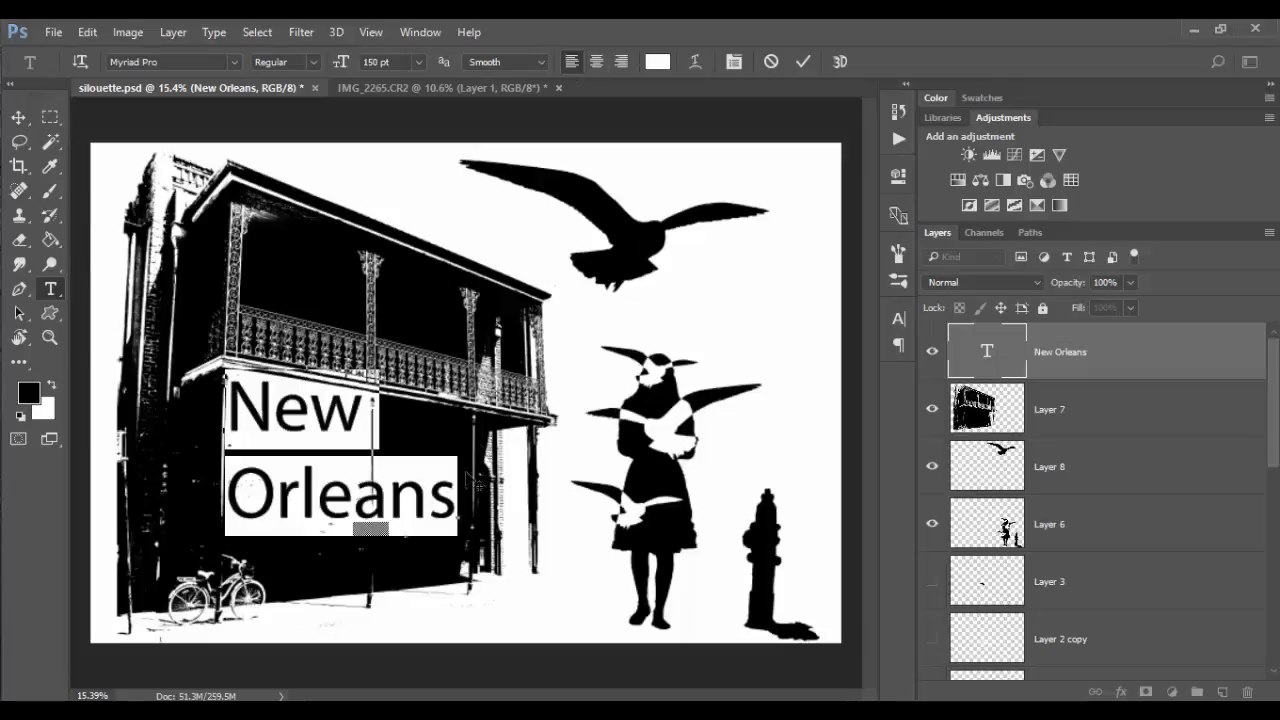
# - Try centre and right alignment on the New Orleans text and return it to left alignment
pyautogui.click(595, 63)
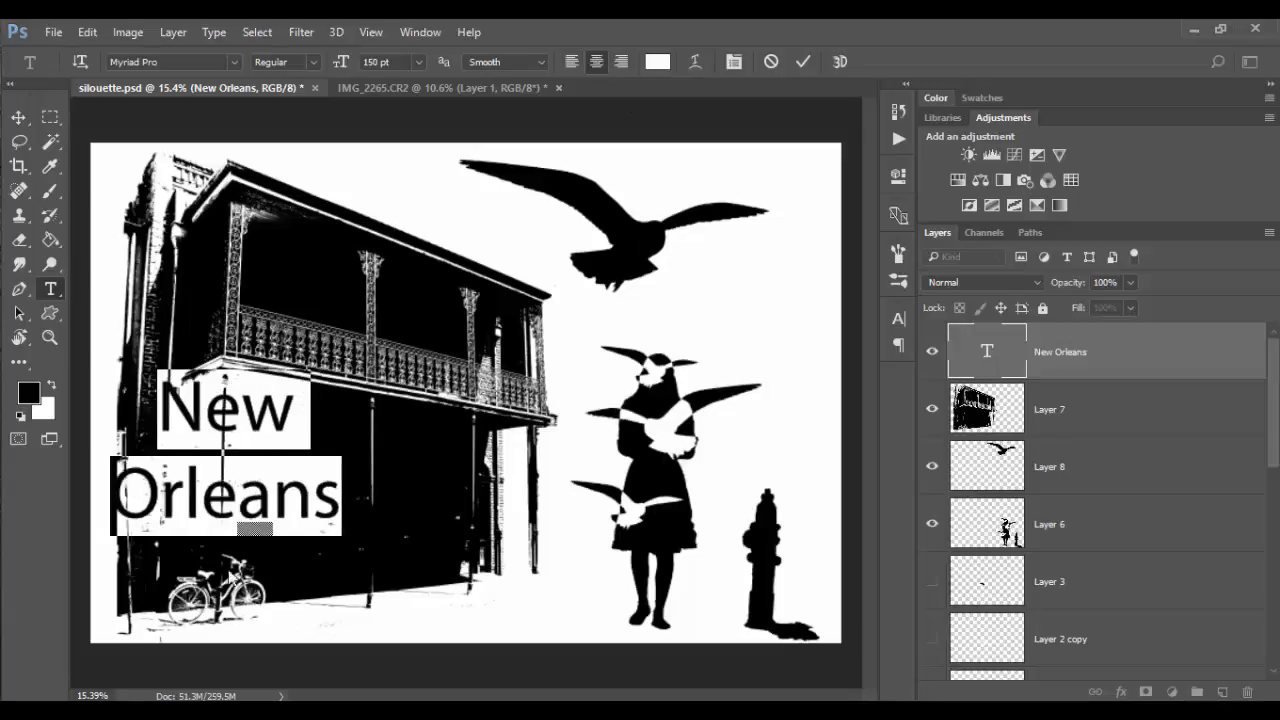
pyautogui.click(571, 62)
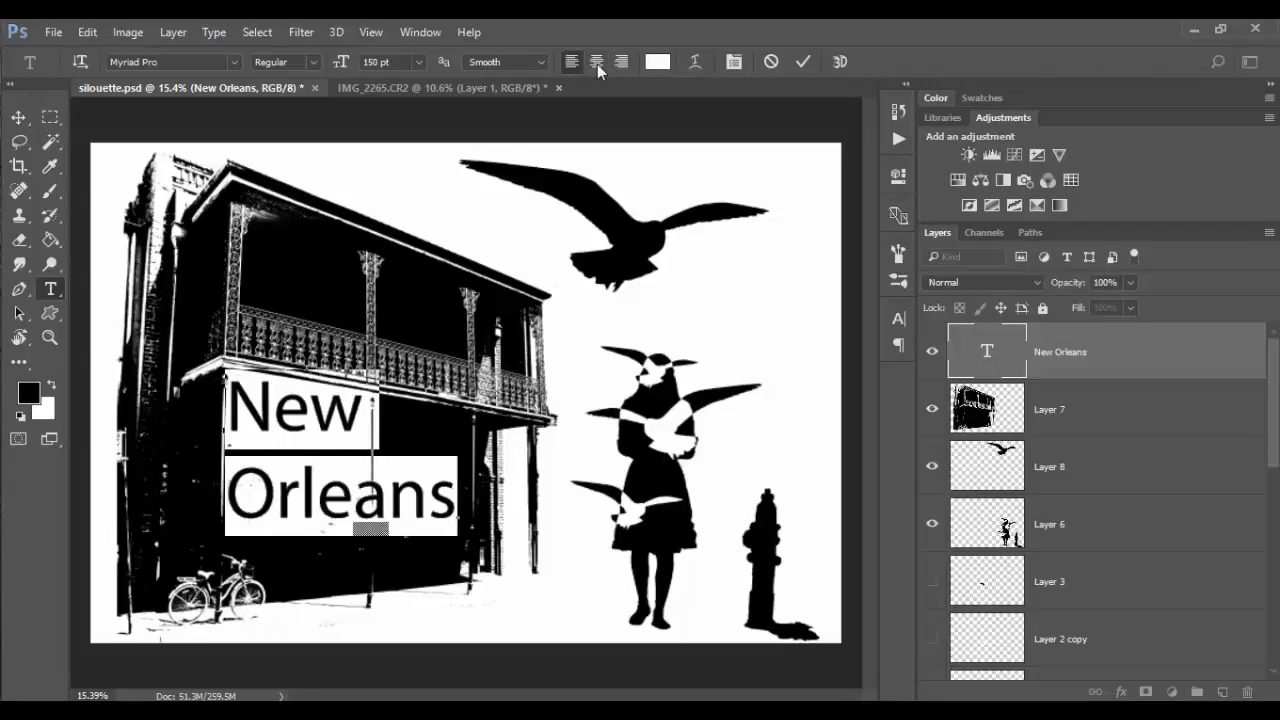
pyautogui.click(621, 62)
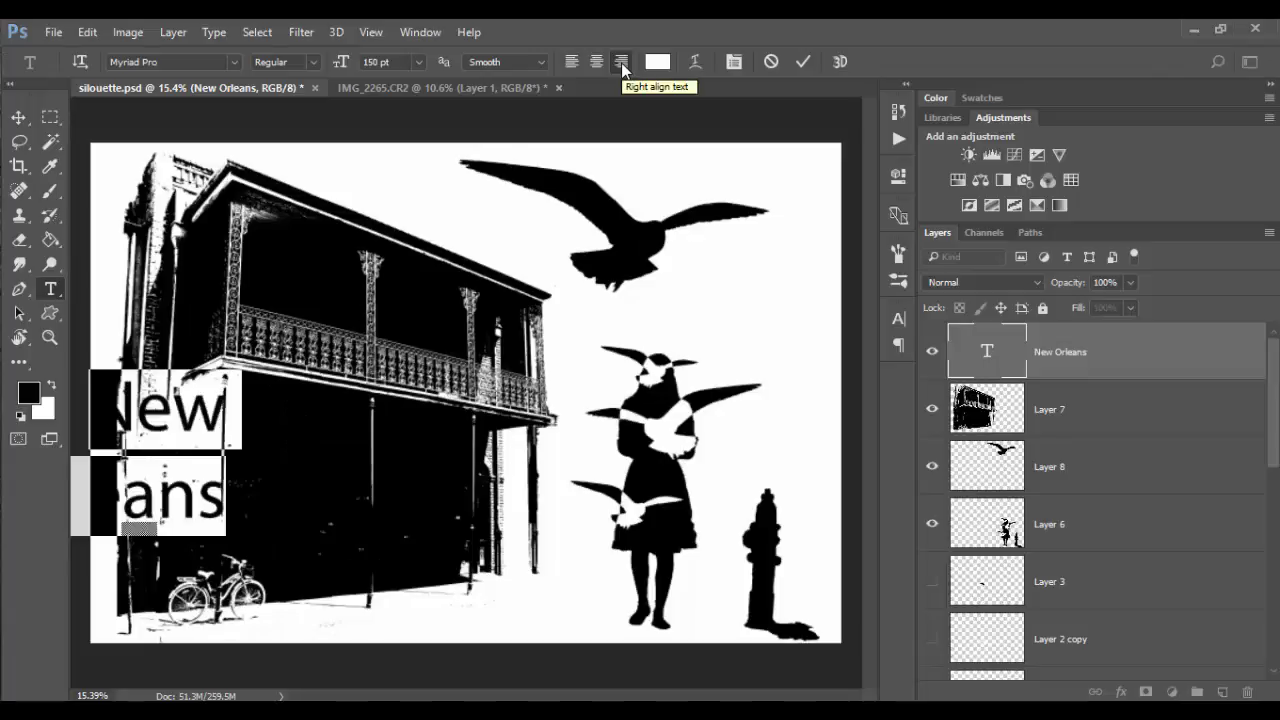
pyautogui.click(573, 62)
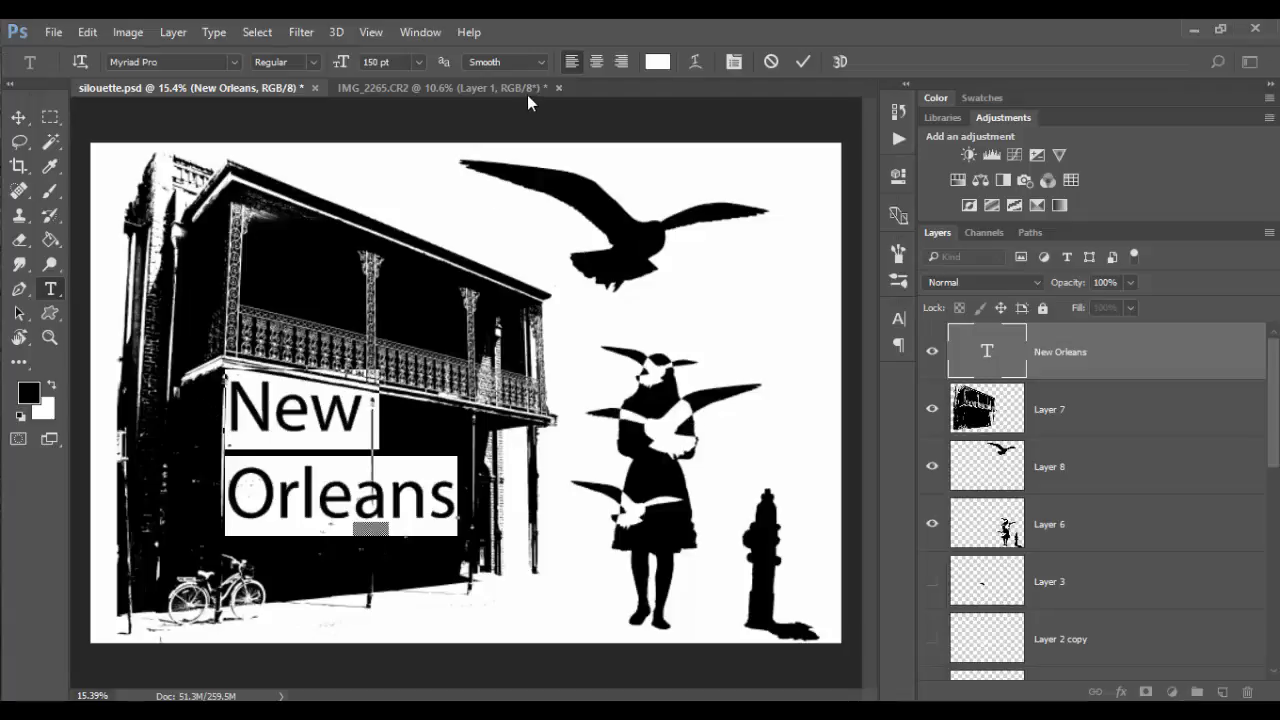
# - Examine the text colour picker and the available Warp Text styles, cancelling both without changes
pyautogui.click(655, 64)
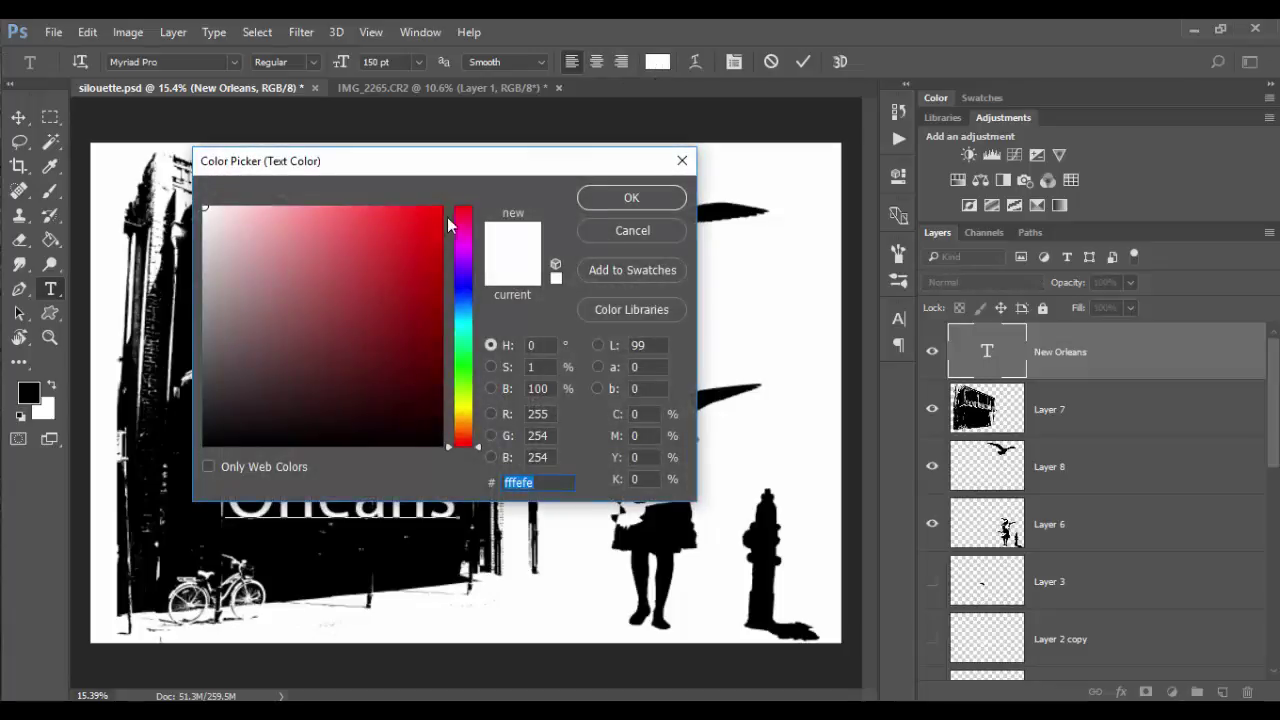
pyautogui.click(650, 238)
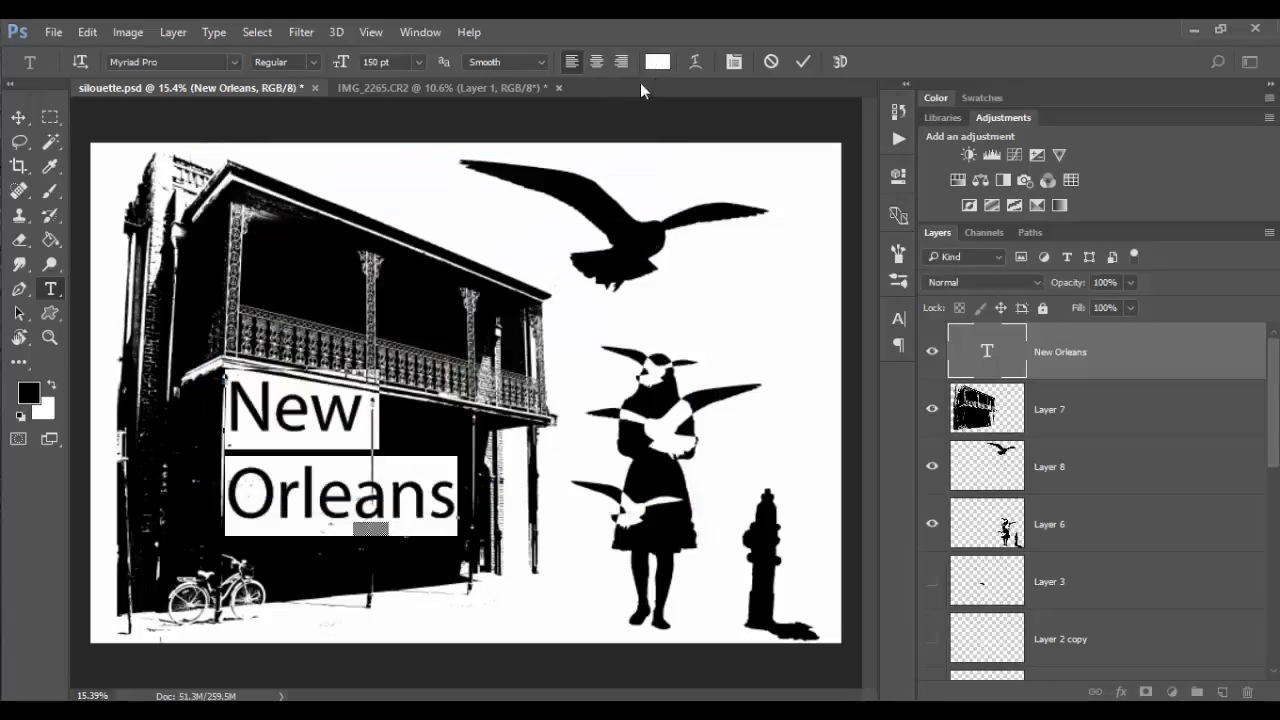
pyautogui.click(697, 63)
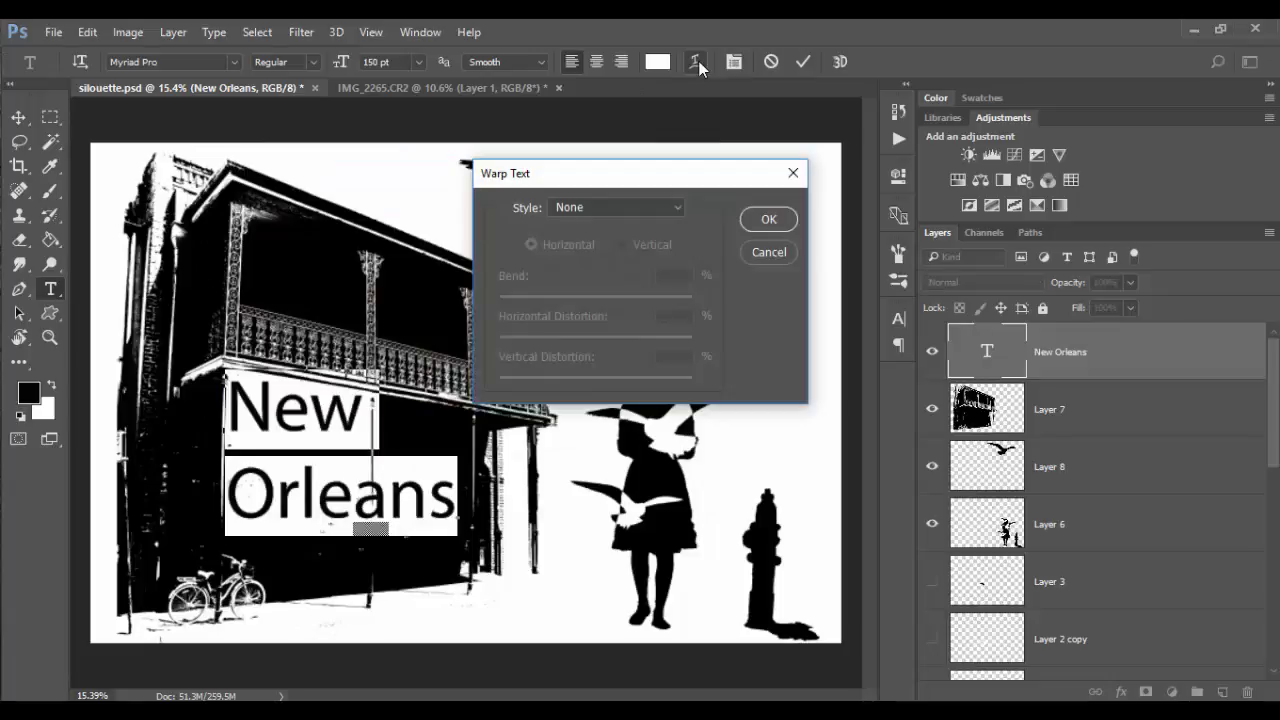
pyautogui.moveTo(666, 180); pyautogui.dragTo(696, 179)
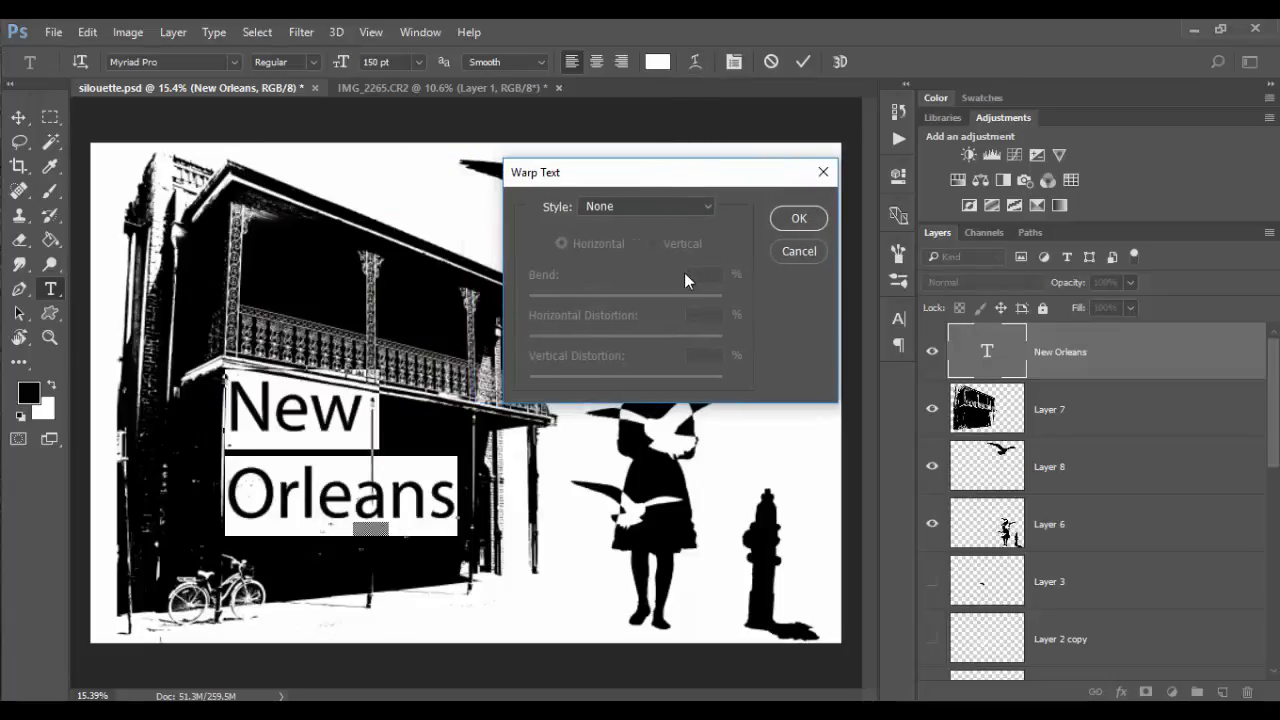
pyautogui.click(711, 205)
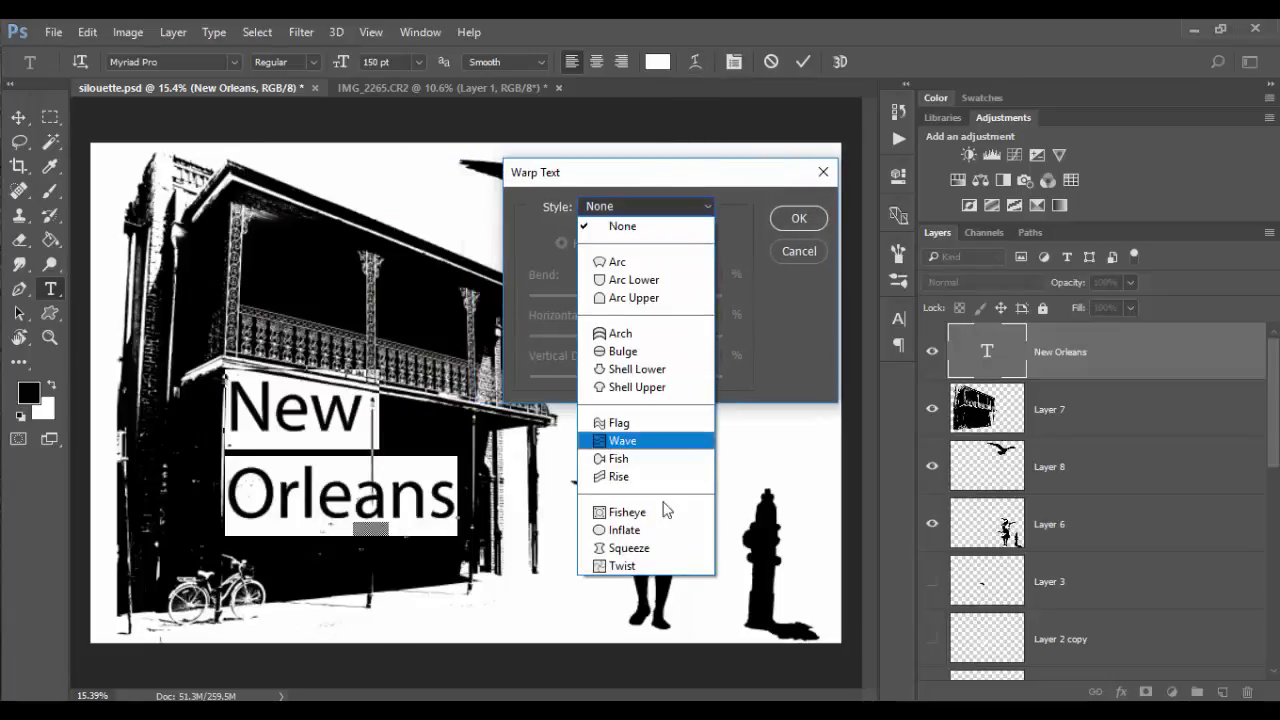
pyautogui.click(695, 176)
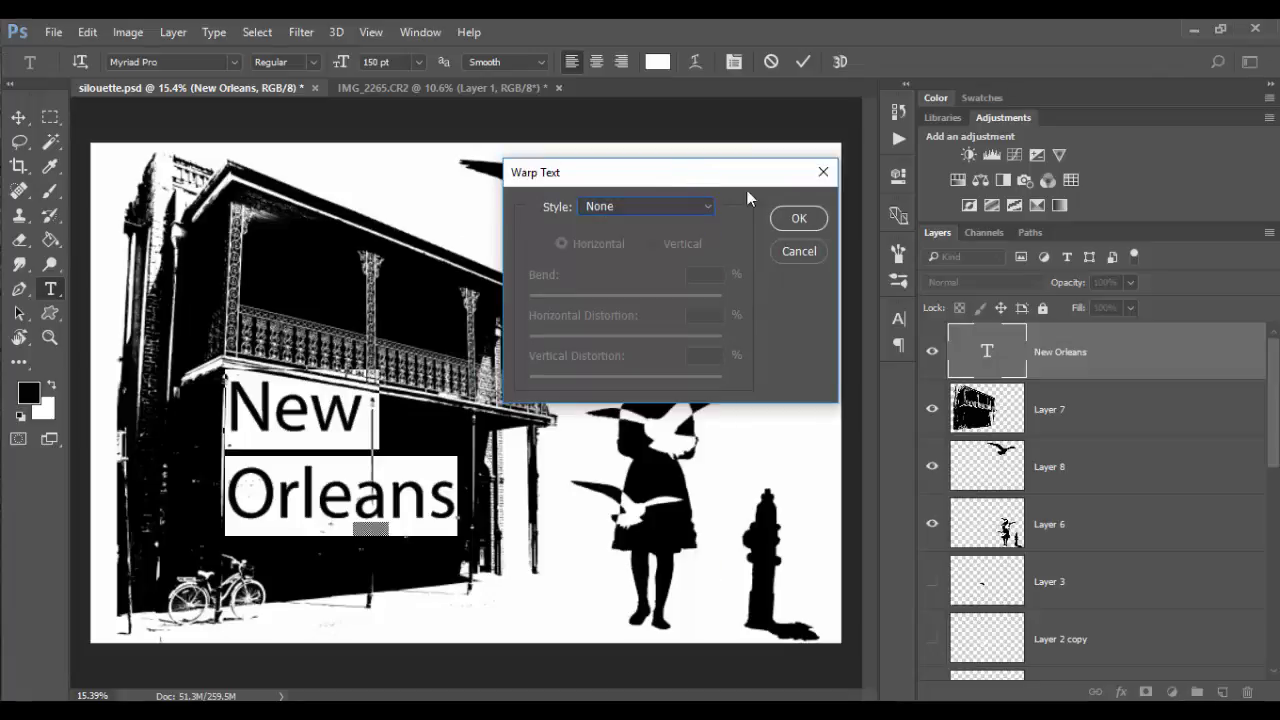
pyautogui.click(805, 253)
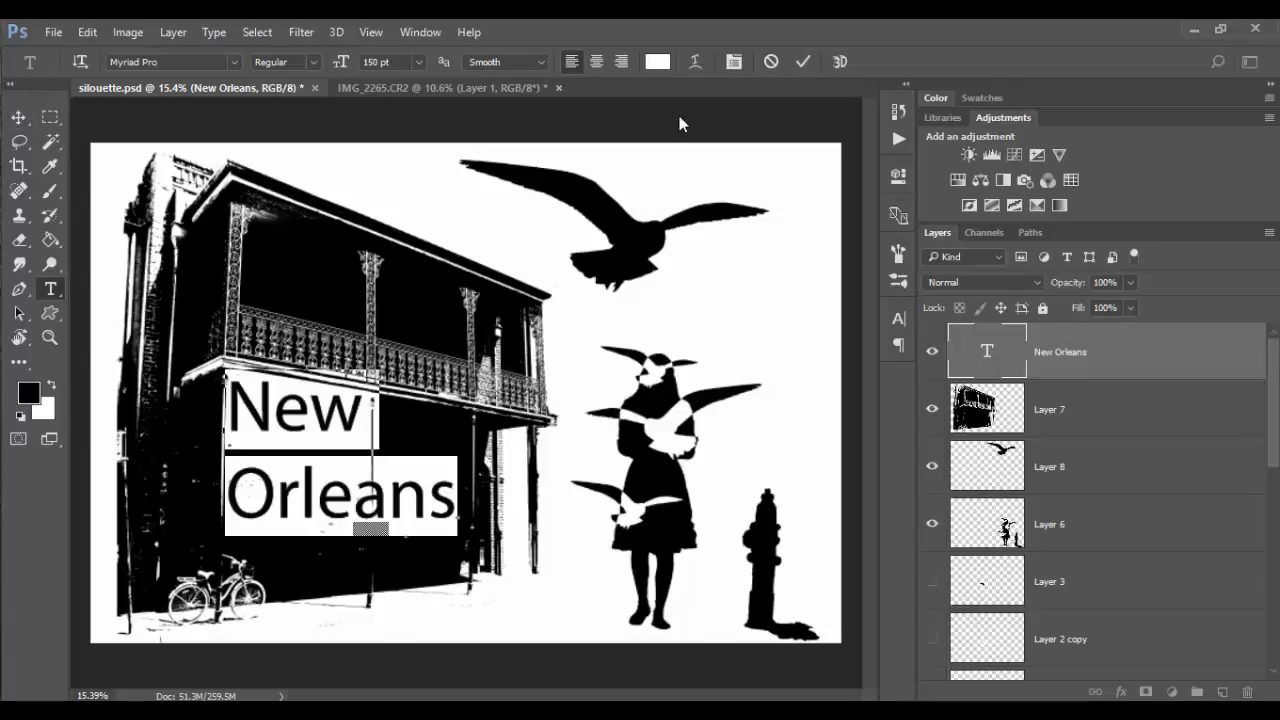
# - Examine the Character and Paragraph settings available for the selected New Orleans text
pyautogui.click(737, 65)
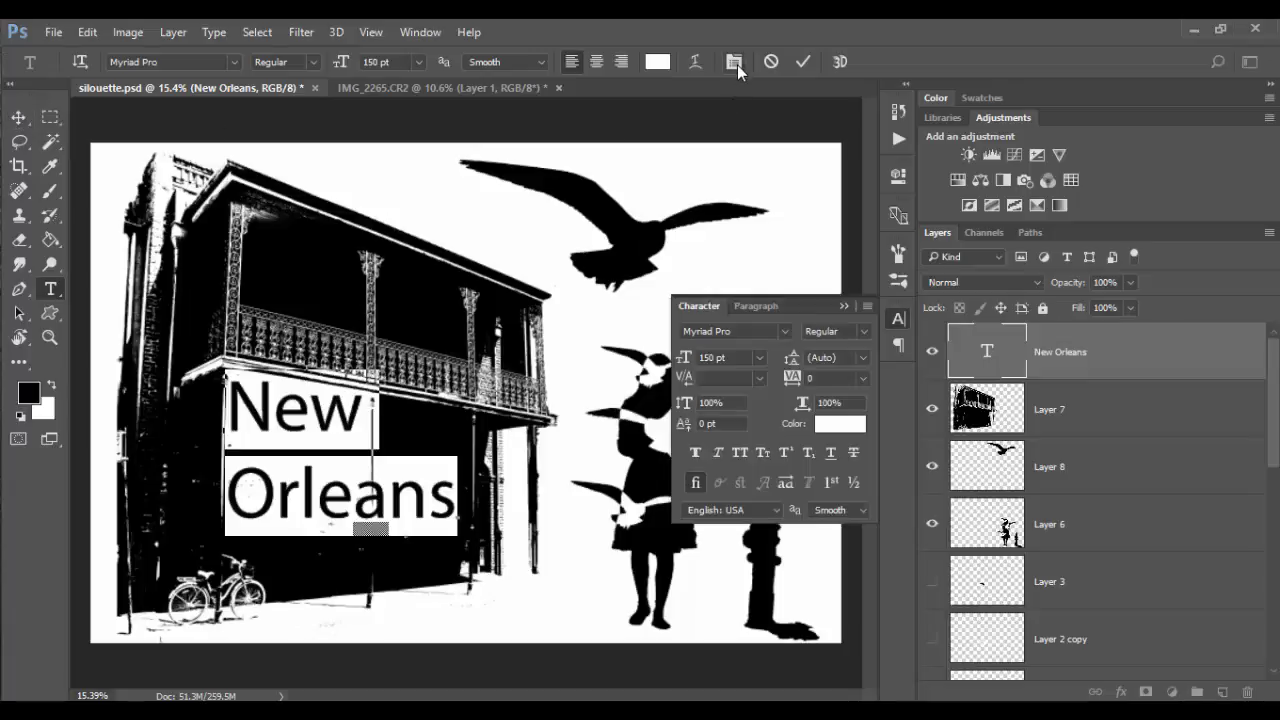
pyautogui.click(756, 306)
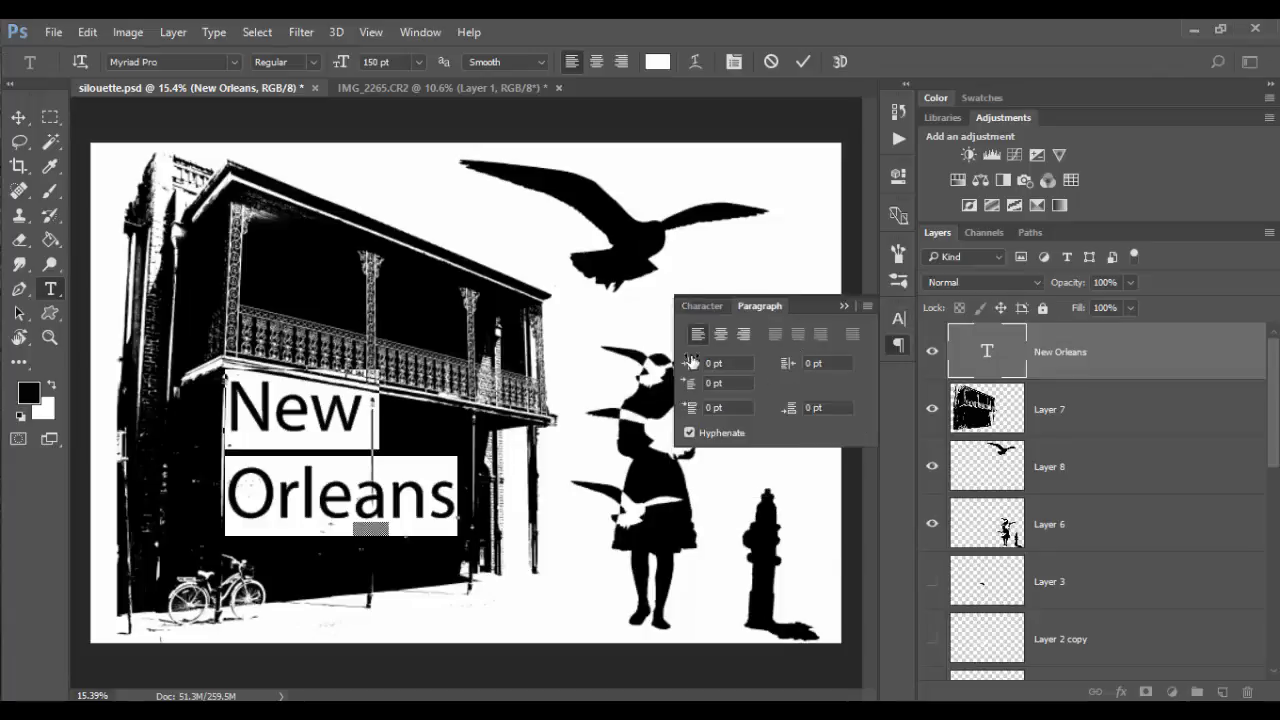
pyautogui.click(701, 305)
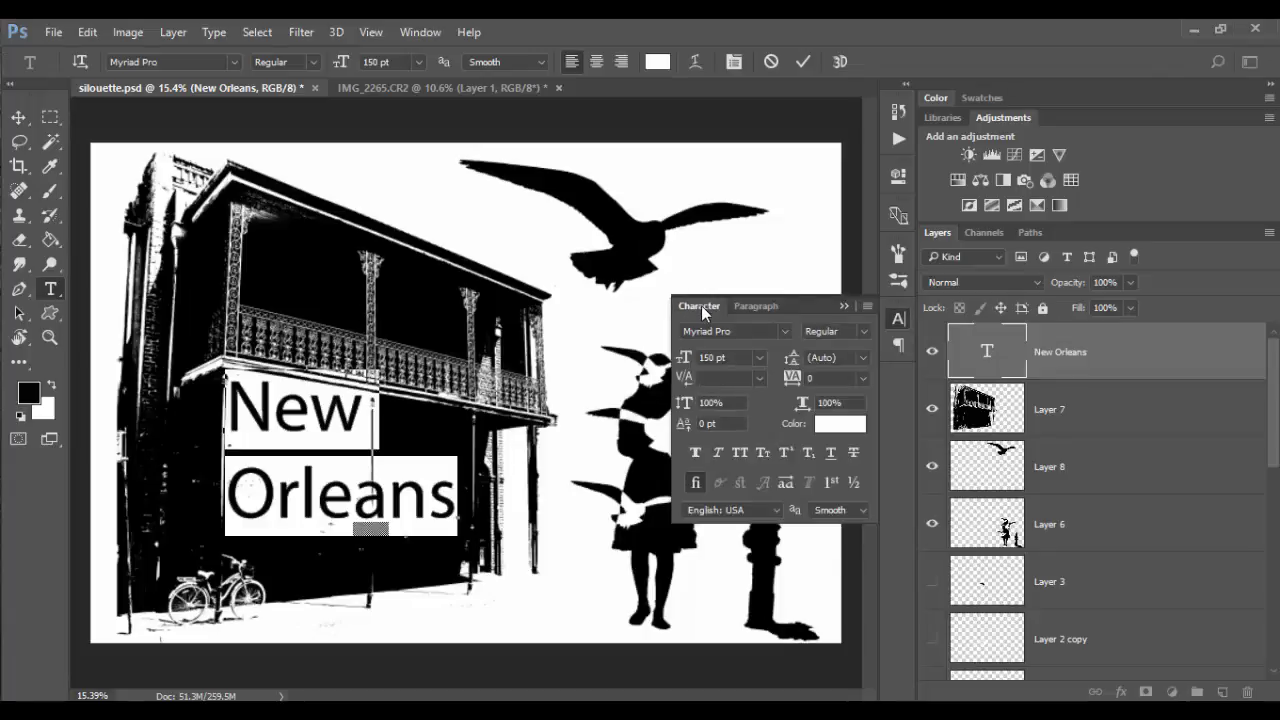
pyautogui.click(757, 304)
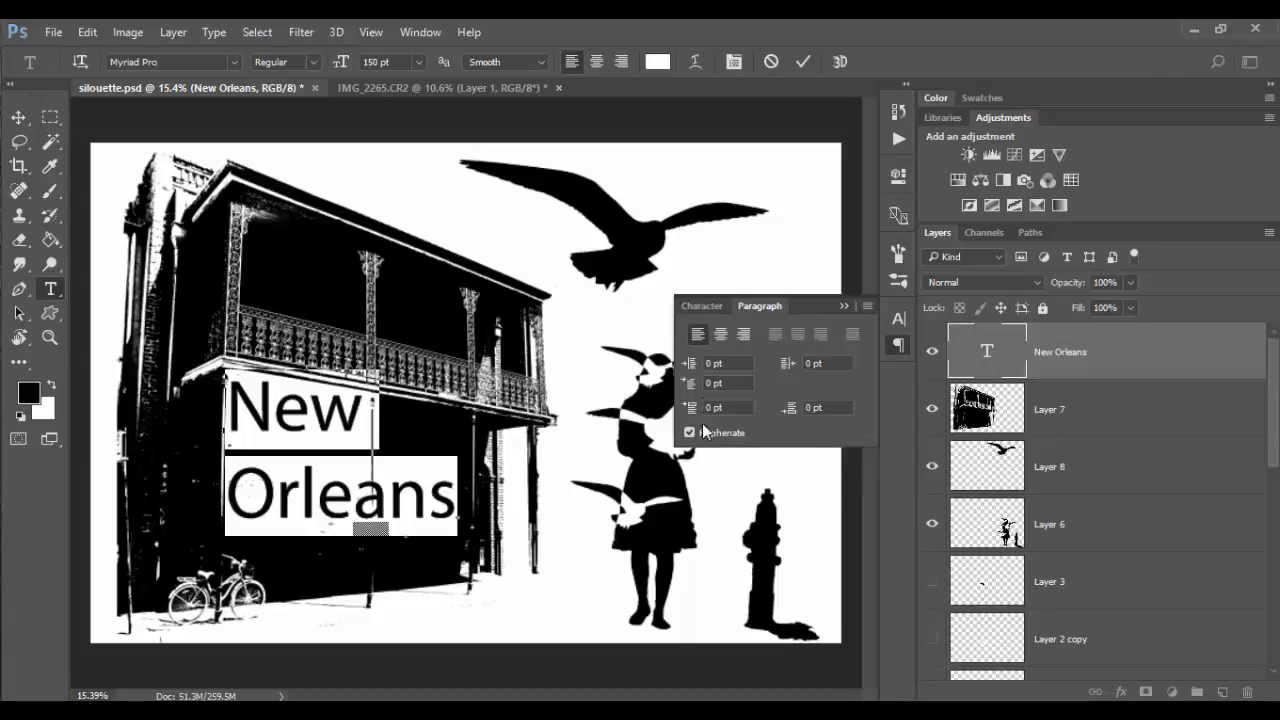
pyautogui.click(701, 305)
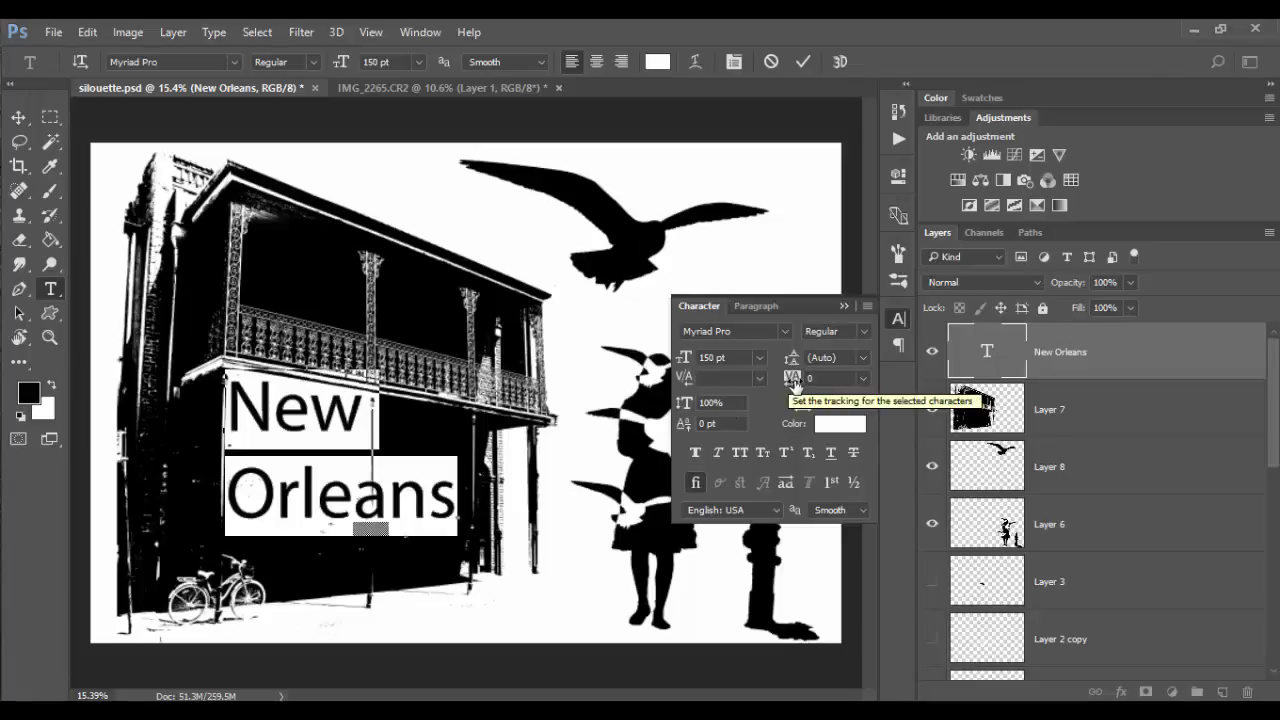
# - Set the New Orleans text's tracking to 260 and move it left and slightly down to start near the building's left wall
pyautogui.moveTo(791, 385)
pyautogui.mouseDown()
pyautogui.moveTo(810, 386)
pyautogui.moveTo(770, 381)
pyautogui.moveTo(803, 380)
pyautogui.mouseUp()
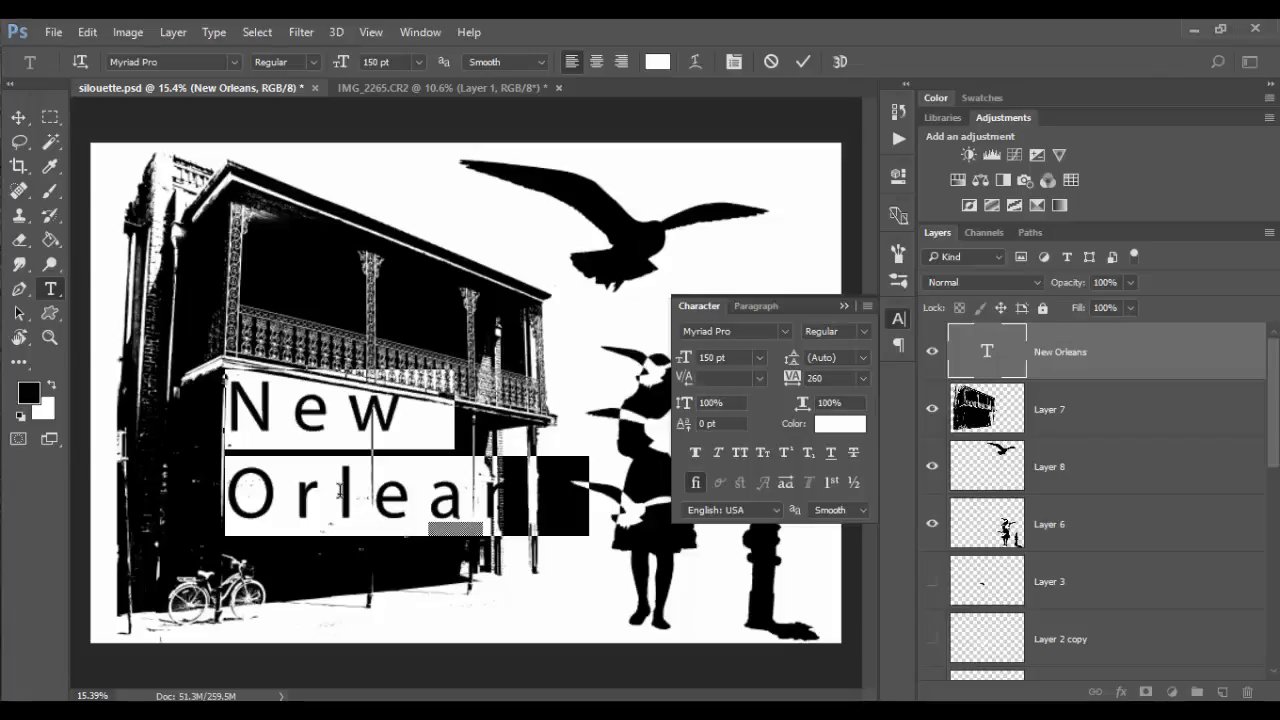
pyautogui.moveTo(340, 491); pyautogui.dragTo(215, 491)
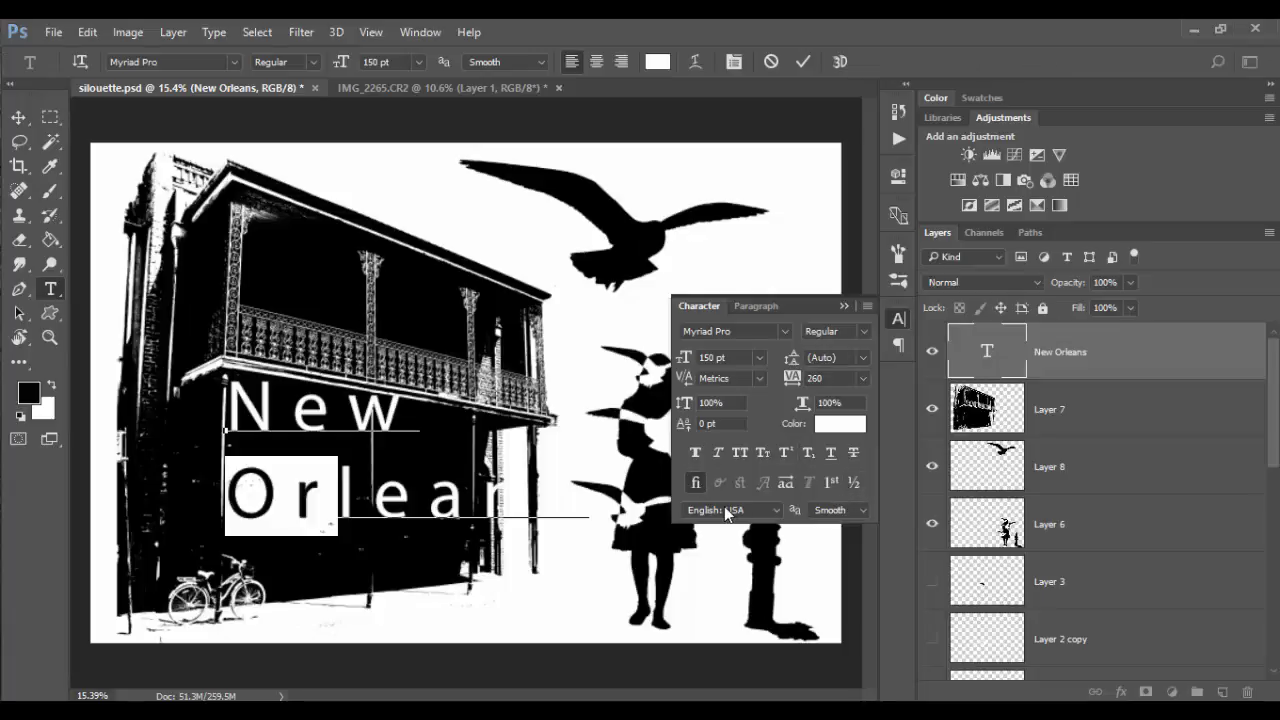
pyautogui.click(845, 305)
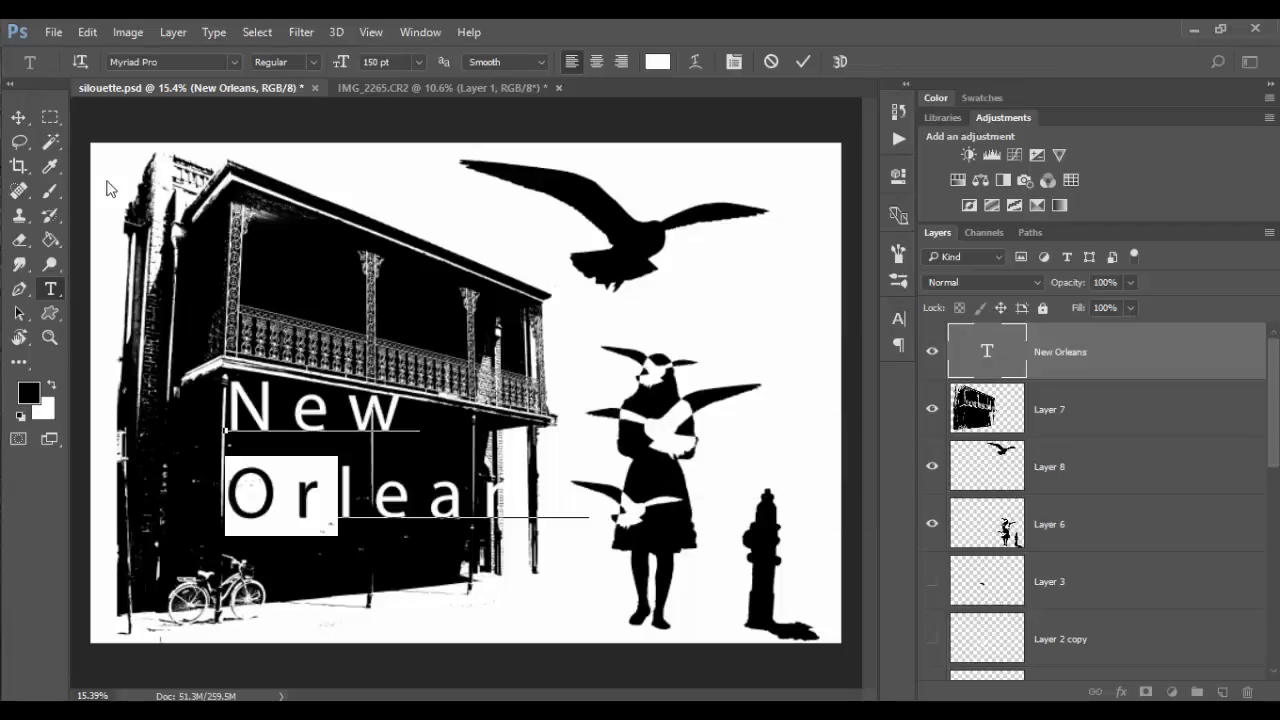
pyautogui.click(18, 117)
pyautogui.moveTo(366, 488); pyautogui.dragTo(276, 537)
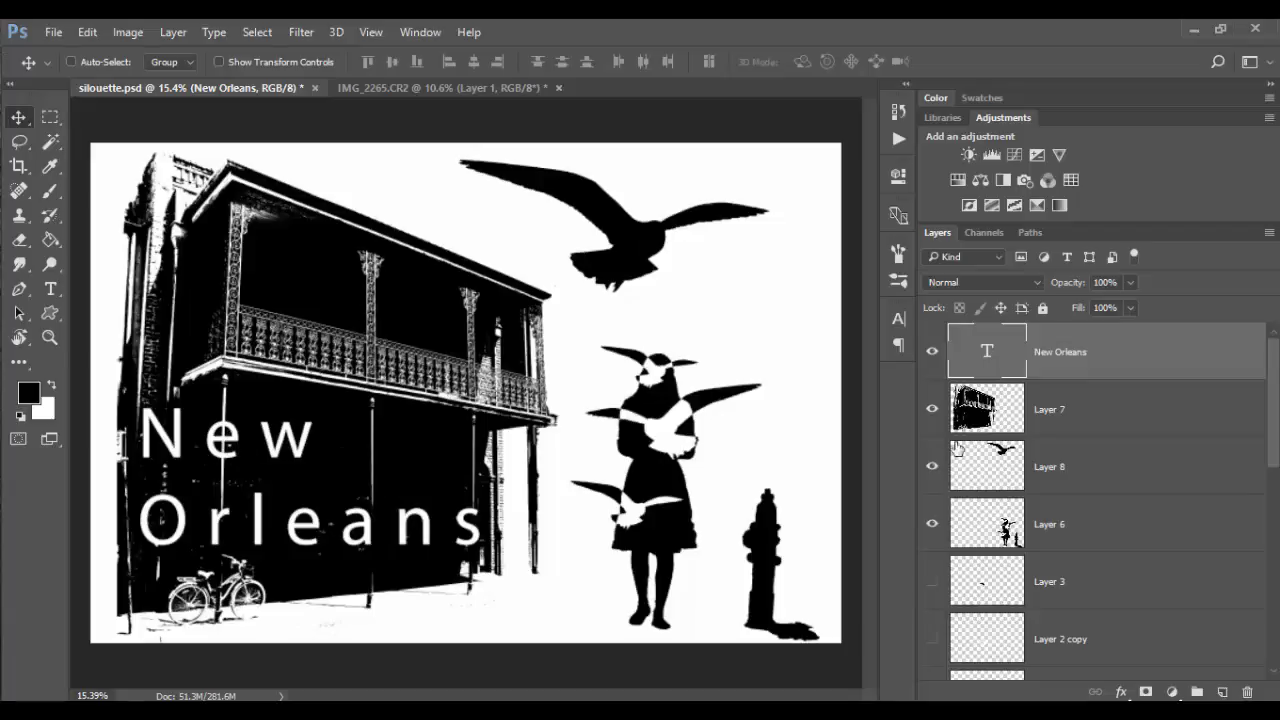
# - Hide and reshow Layer 7 to check the building behind the text, and add a layer mask to that layer
pyautogui.click(930, 413)
pyautogui.click(931, 413)
pyautogui.click(932, 411)
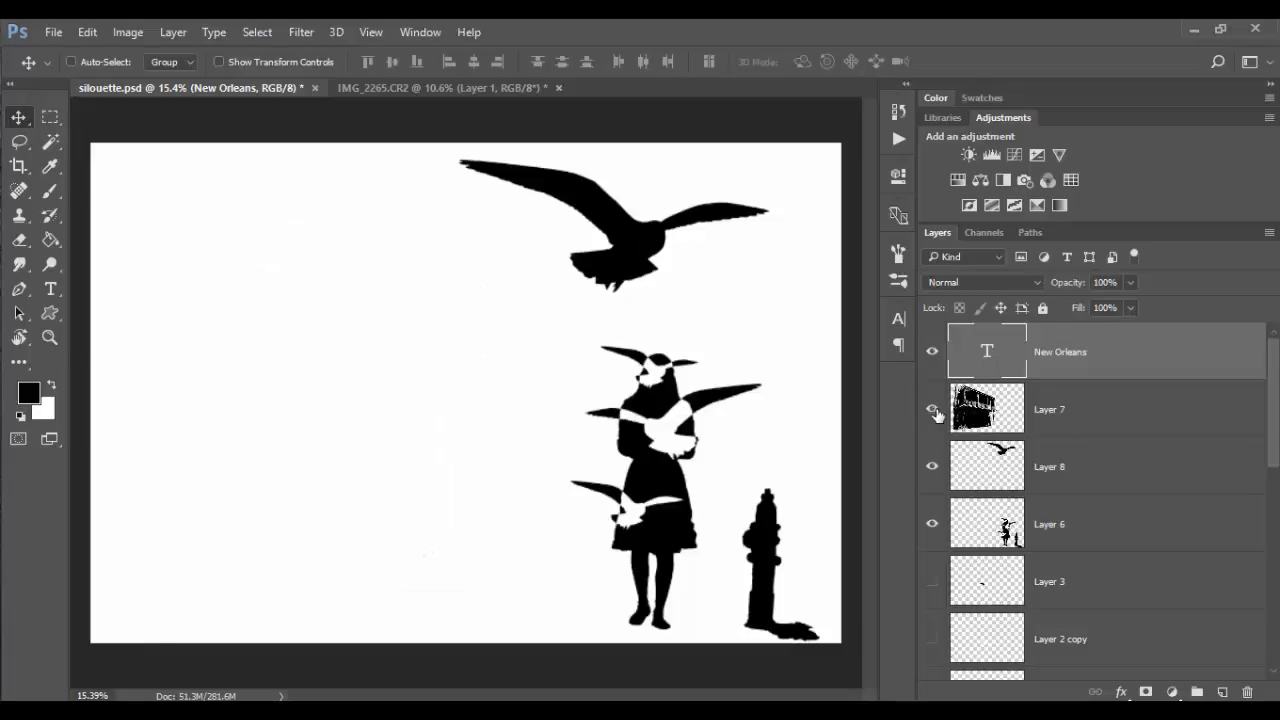
pyautogui.click(932, 411)
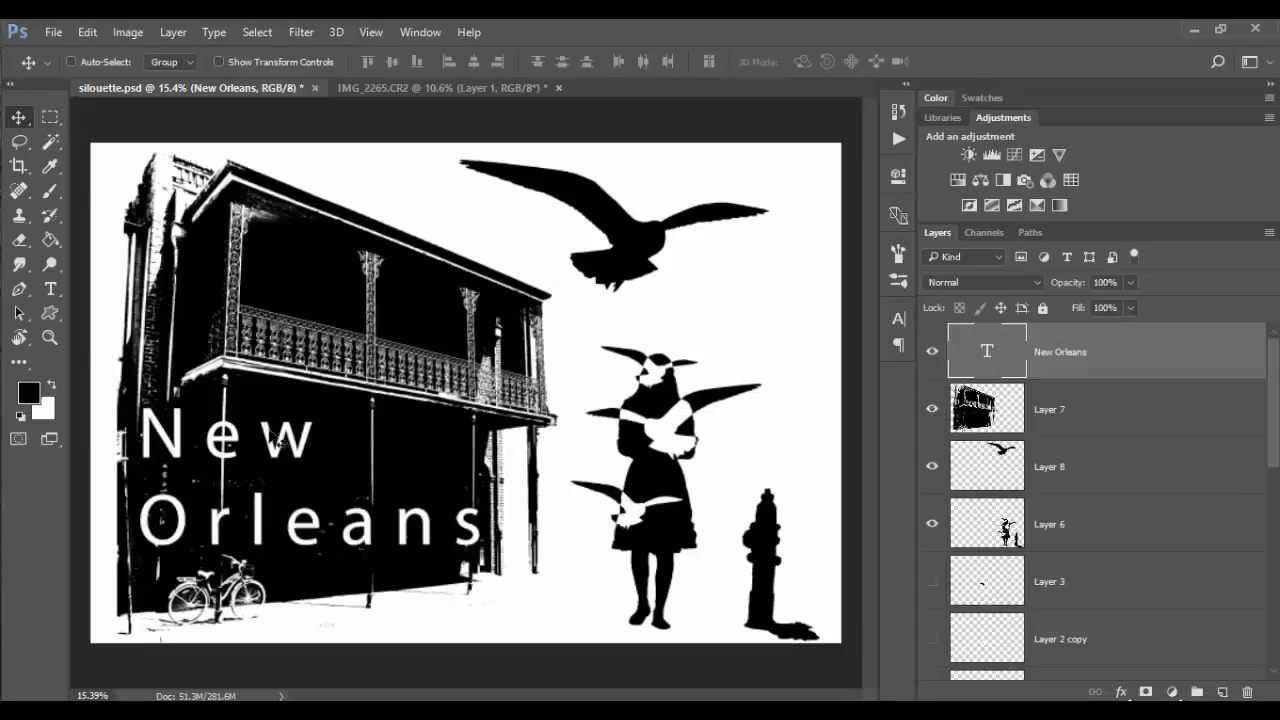
pyautogui.click(1118, 414)
pyautogui.click(1146, 692)
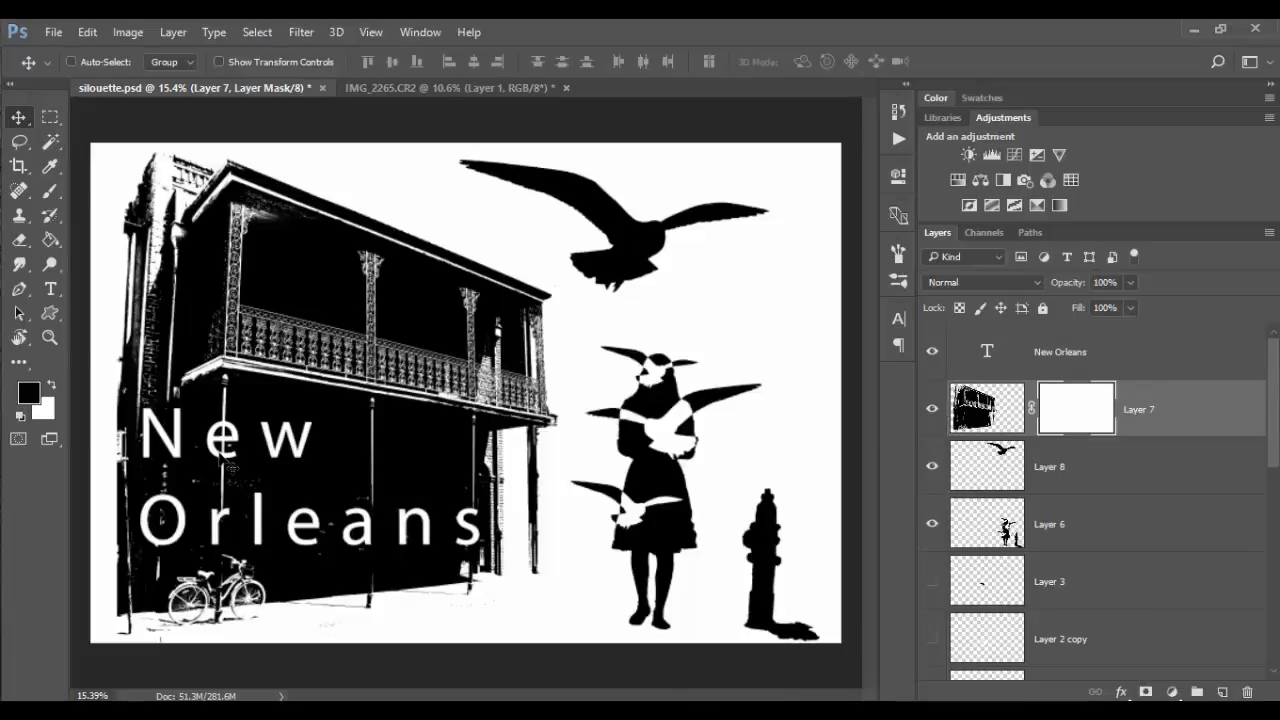
# - Set up the Brush tool with a hard round tip at 50 px over the word New
pyautogui.press('z')
pyautogui.moveTo(229, 467); pyautogui.dragTo(265, 509)
pyautogui.press('b')
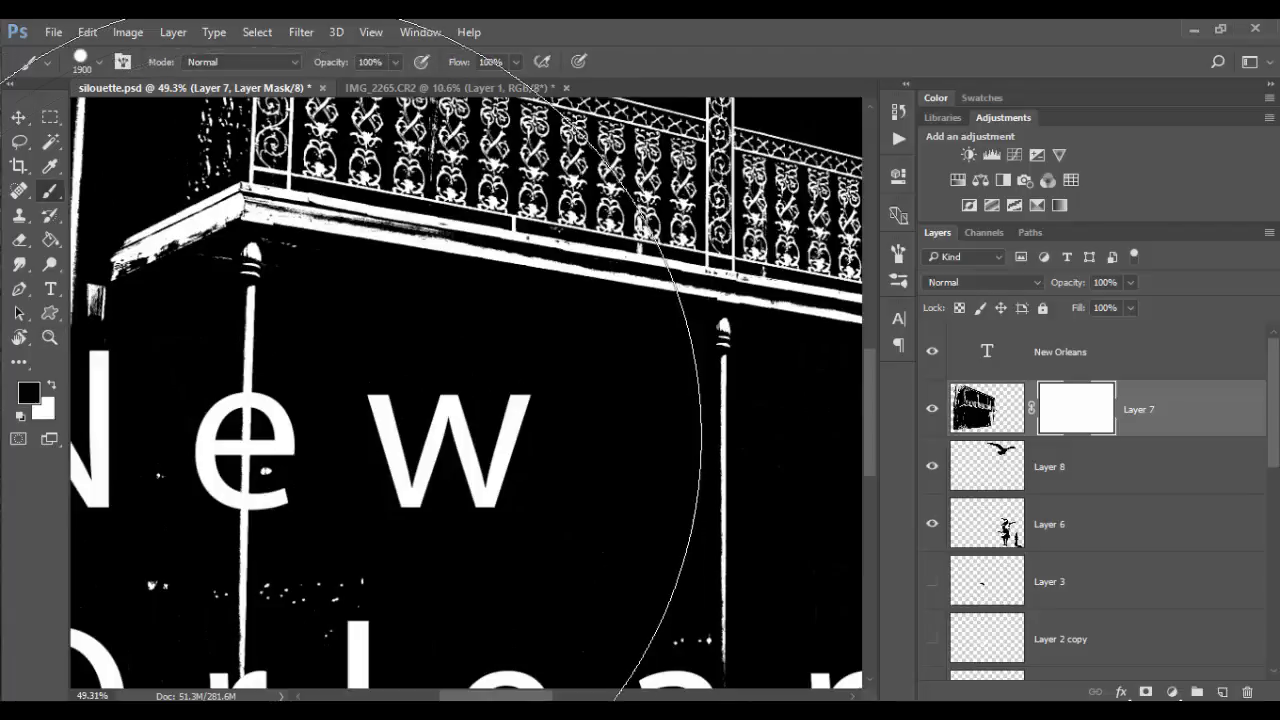
pyautogui.rightClick(297, 412)
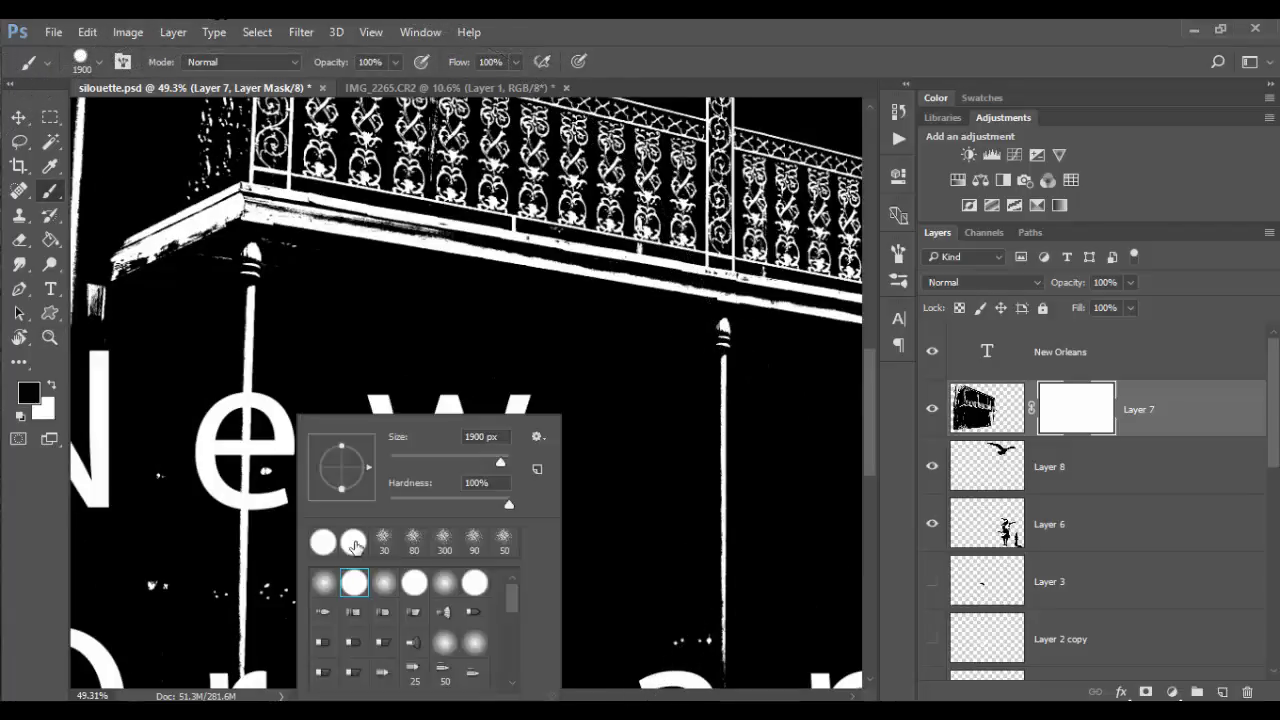
pyautogui.click(353, 544)
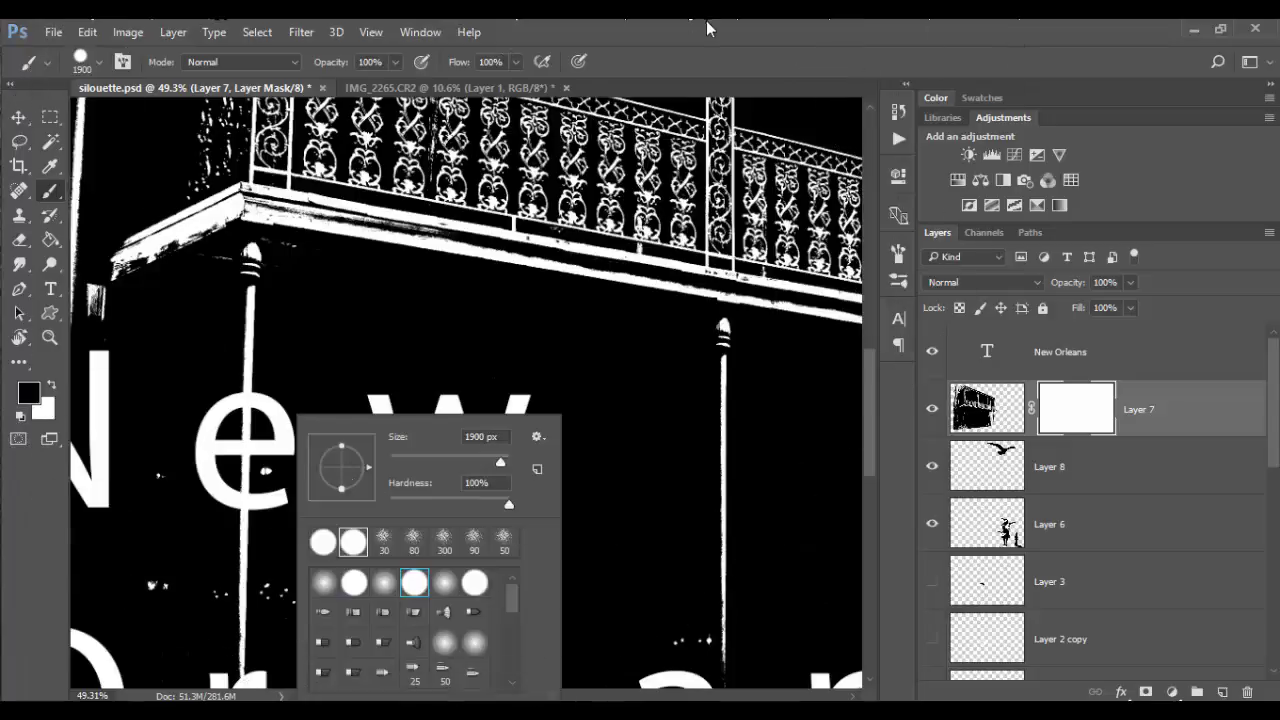
pyautogui.click(682, 74)
pyautogui.press('[')
pyautogui.press('[')
pyautogui.press('[')
pyautogui.press('[')
pyautogui.press('[')
pyautogui.press('[')
pyautogui.press('[')
pyautogui.press('[')
pyautogui.press('[')
pyautogui.press('[')
pyautogui.press('[')
pyautogui.press('[')
pyautogui.press('[')
pyautogui.press('[')
pyautogui.press('[')
pyautogui.press('[')
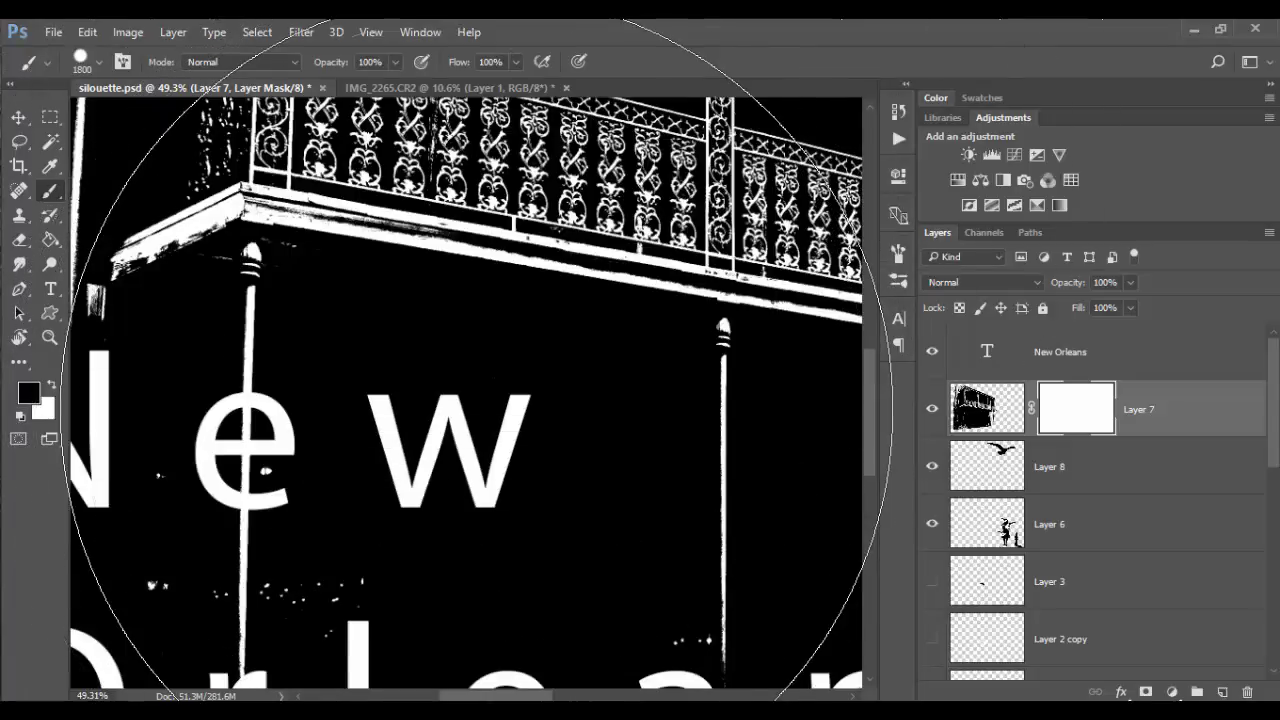
pyautogui.press('[')
pyautogui.press('[')
pyautogui.press('[')
pyautogui.press('[')
pyautogui.press('[')
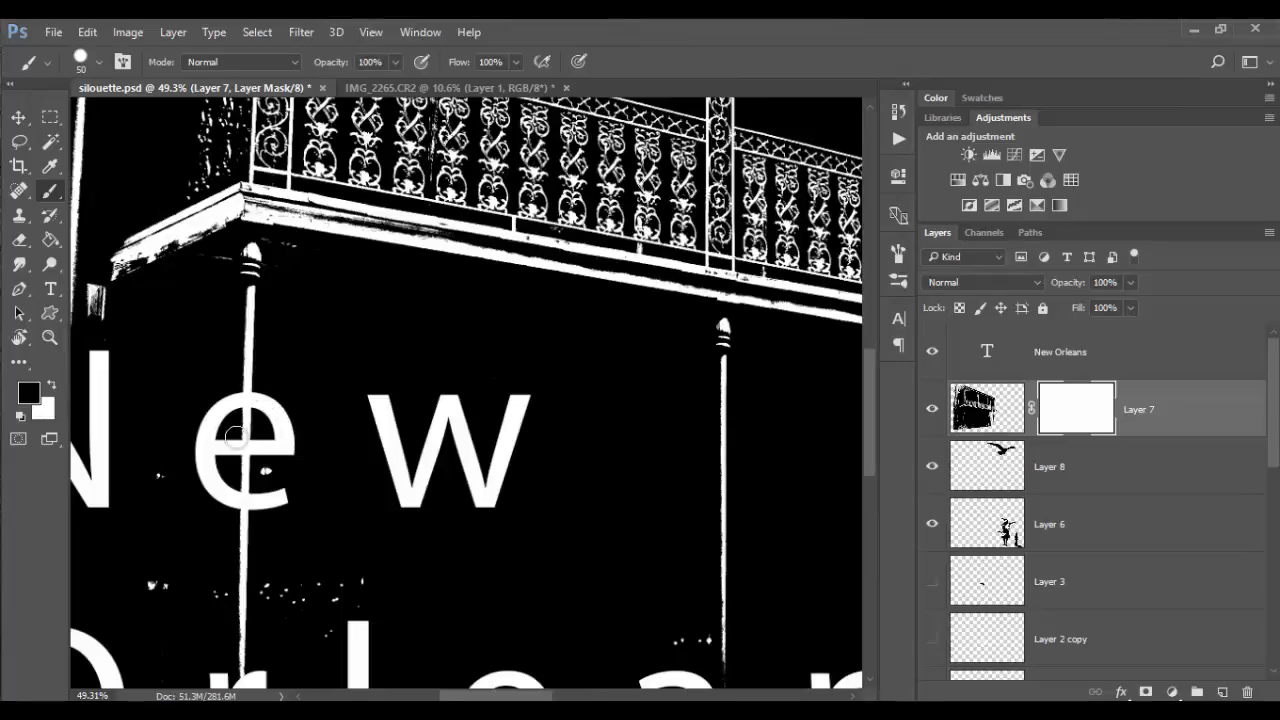
# - Try a black brush dab on Layer 7's mask where the left post meets the r of Orleans, and undo it
pyautogui.scroll(-2, 233, 437)
pyautogui.scroll(-7, 233, 437)
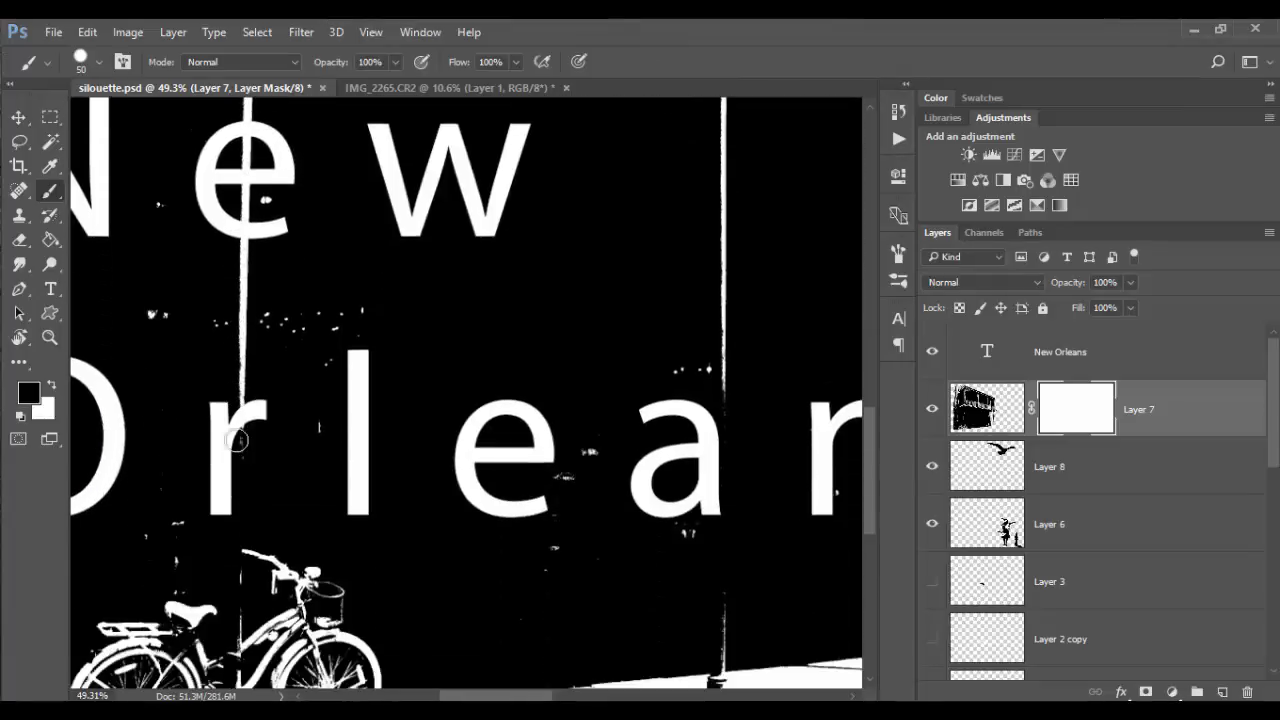
pyautogui.scroll(1, 236, 440)
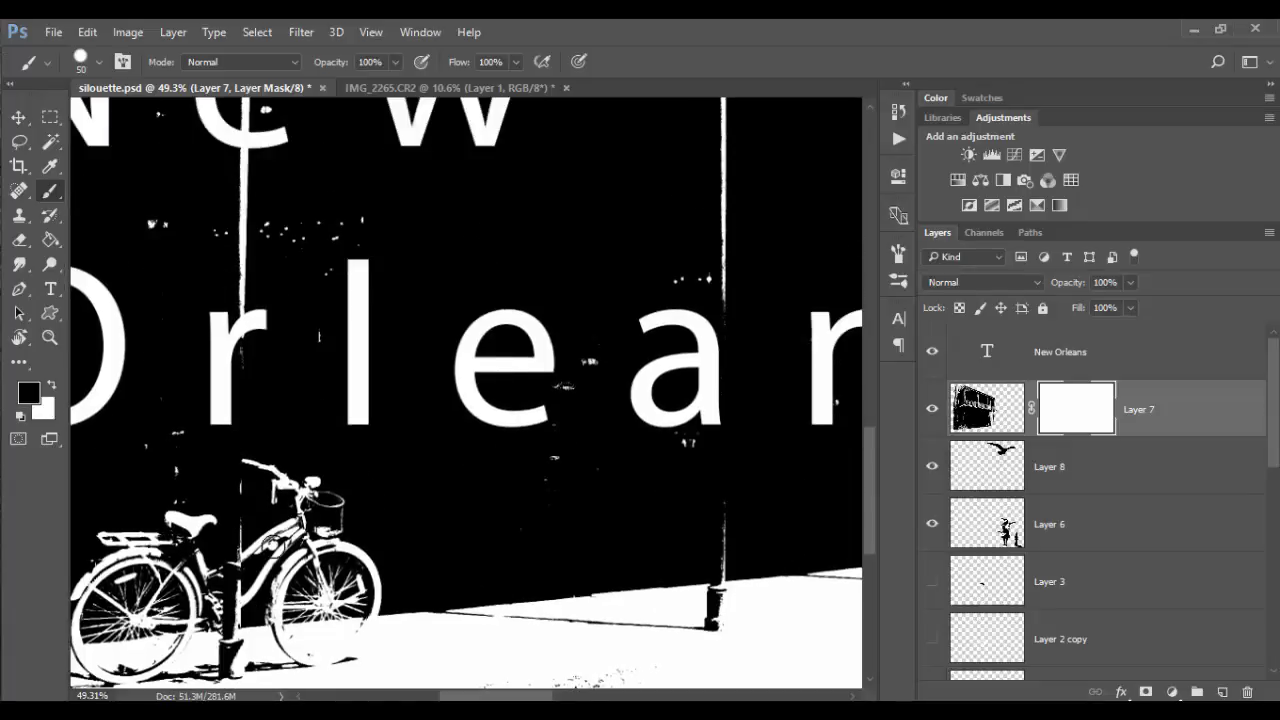
pyautogui.scroll(5, 245, 510)
pyautogui.scroll(2, 253, 511)
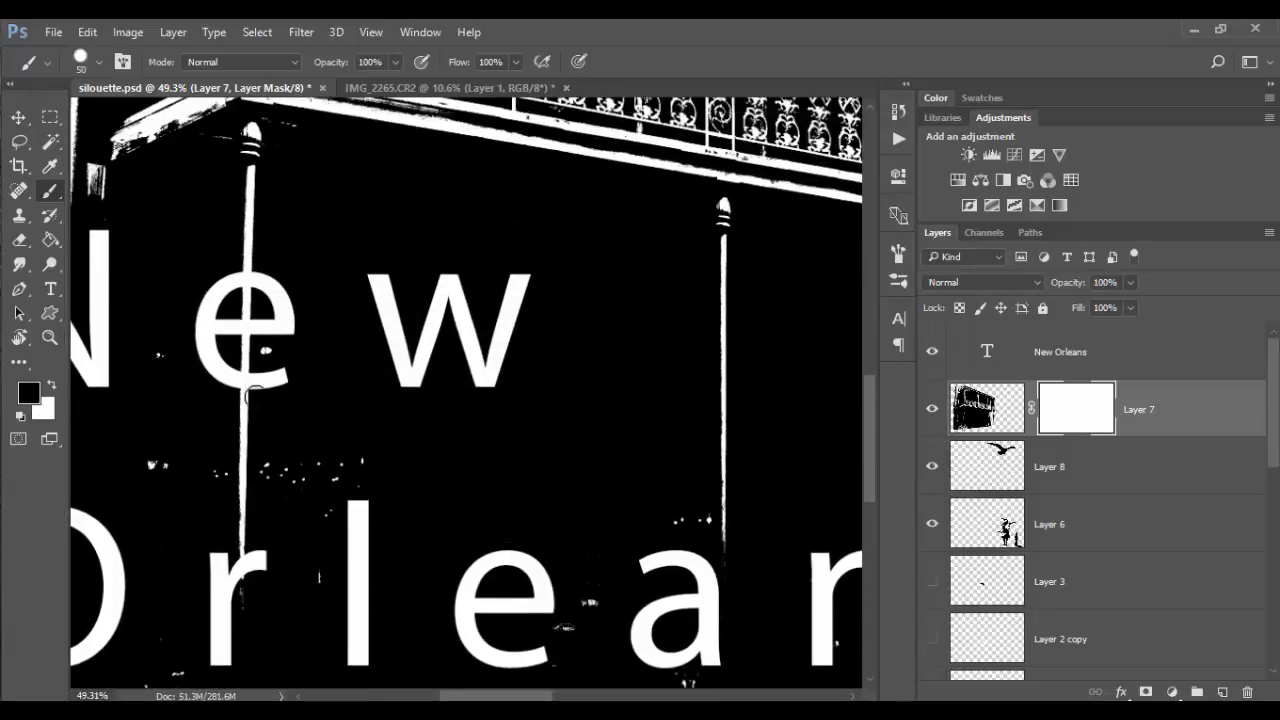
pyautogui.click(241, 610)
pyautogui.hotkey('ctrl', 'z')
pyautogui.press('x')
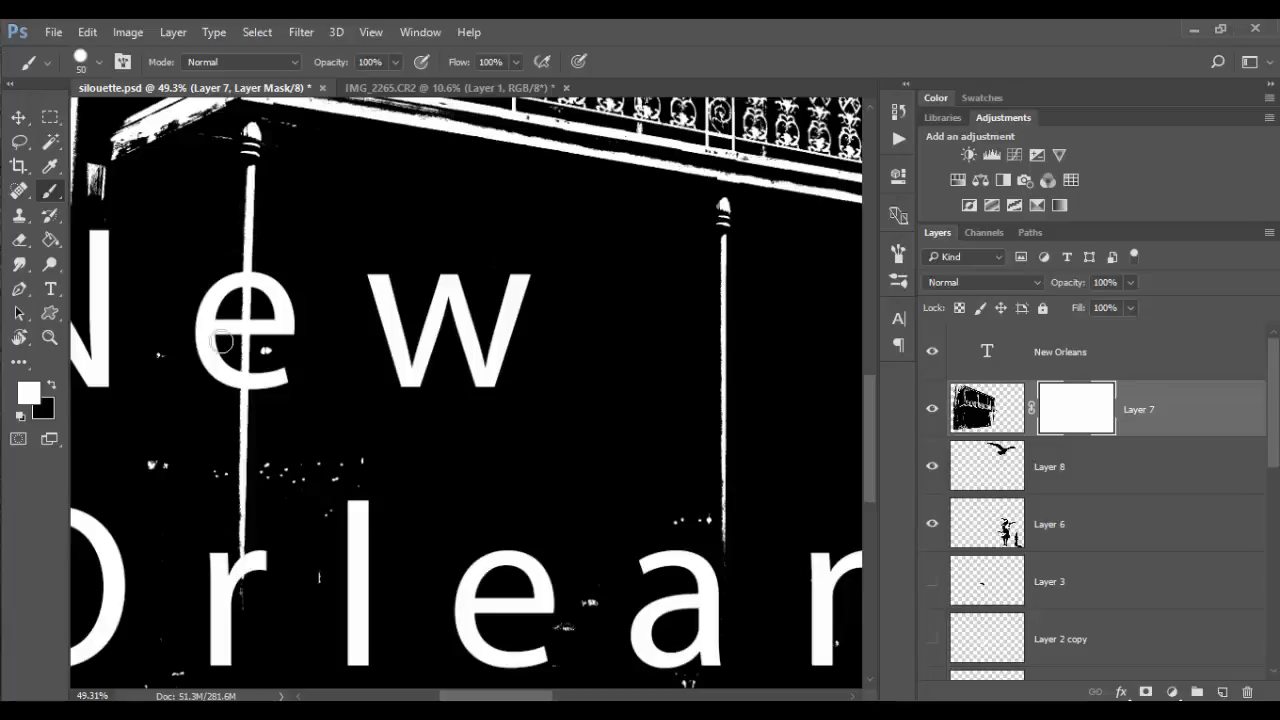
# - Try masking the left post on Layer 7 with a straight black stroke from above New to the r of Orleans, and undo it
pyautogui.press('x')
pyautogui.click(248, 200)
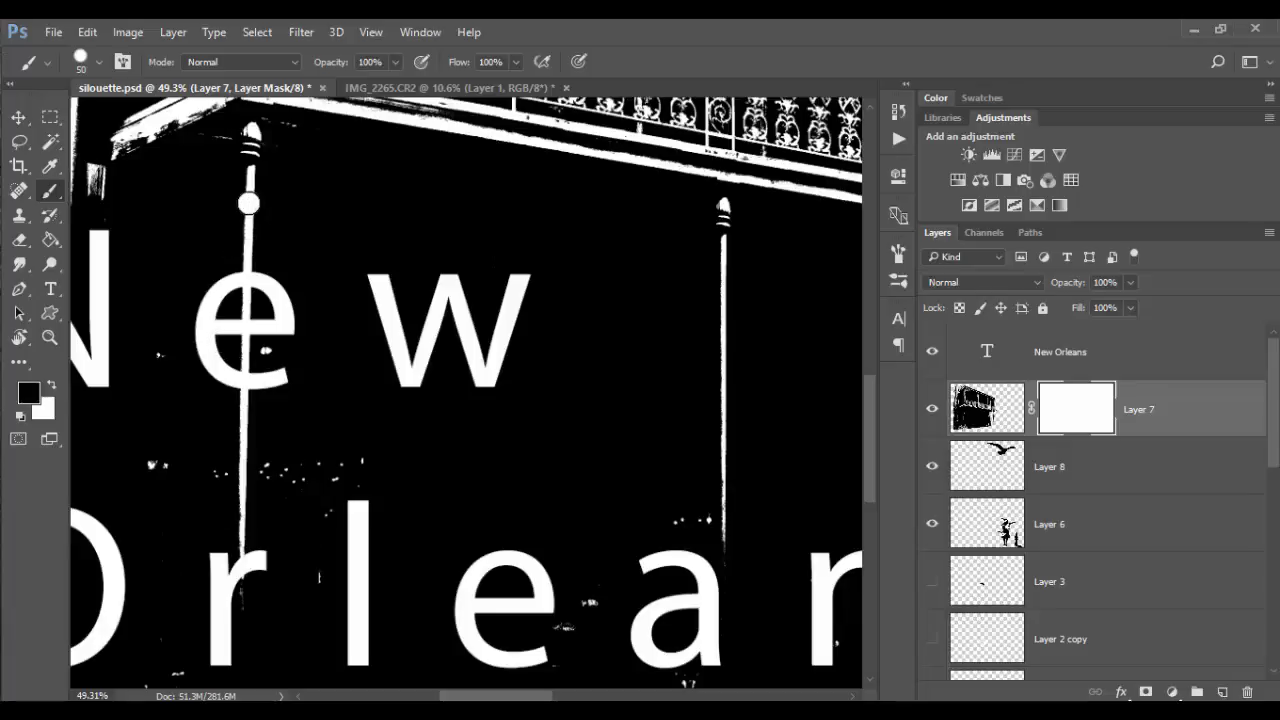
pyautogui.keyDown('shift'); pyautogui.click(242, 568); pyautogui.keyUp('shift')
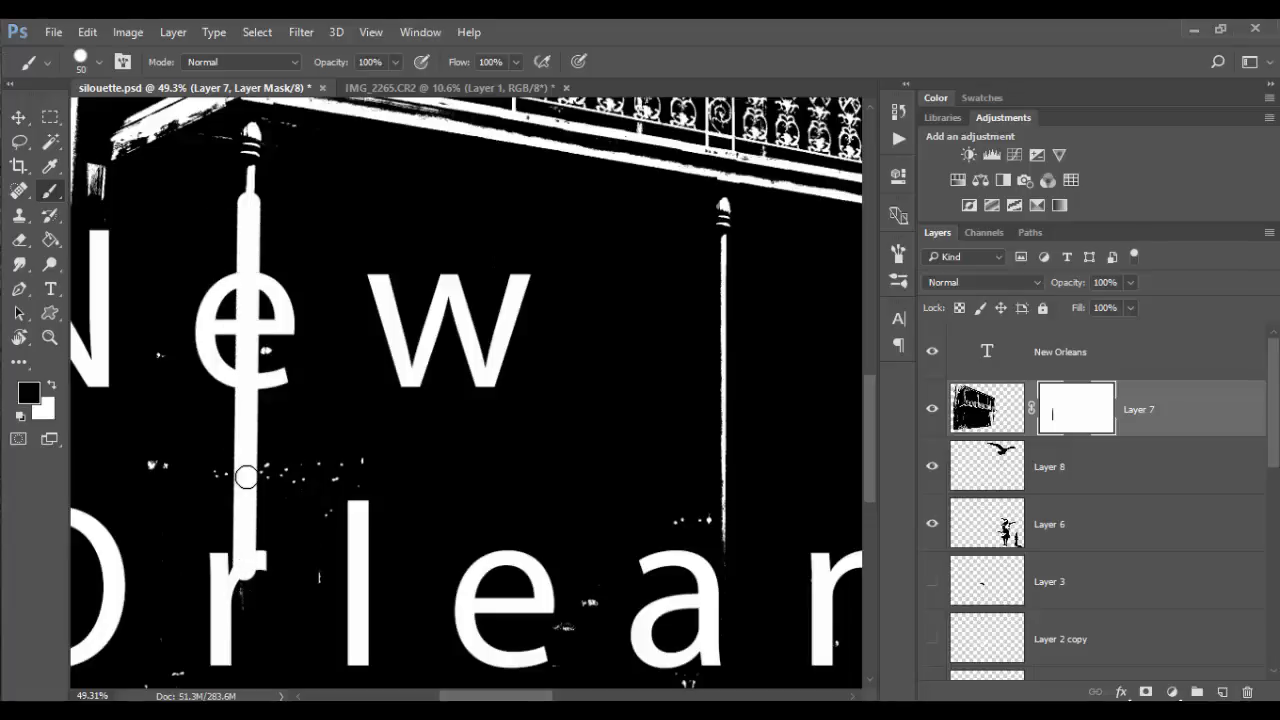
pyautogui.hotkey('ctrl', 'z')
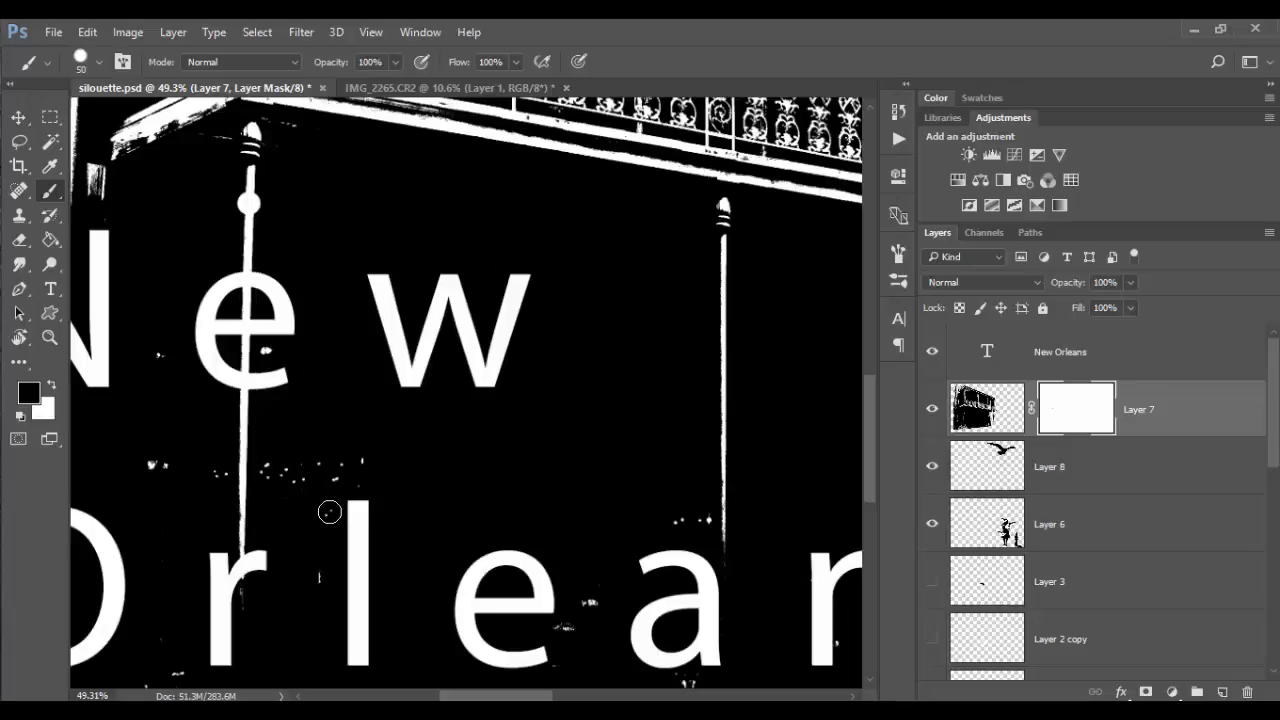
pyautogui.hotkey('ctrl', 'alt', 'z')
# - Delete Layer 7's mask and add a new empty layer directly above Layer 7
pyautogui.rightClick(1079, 416)
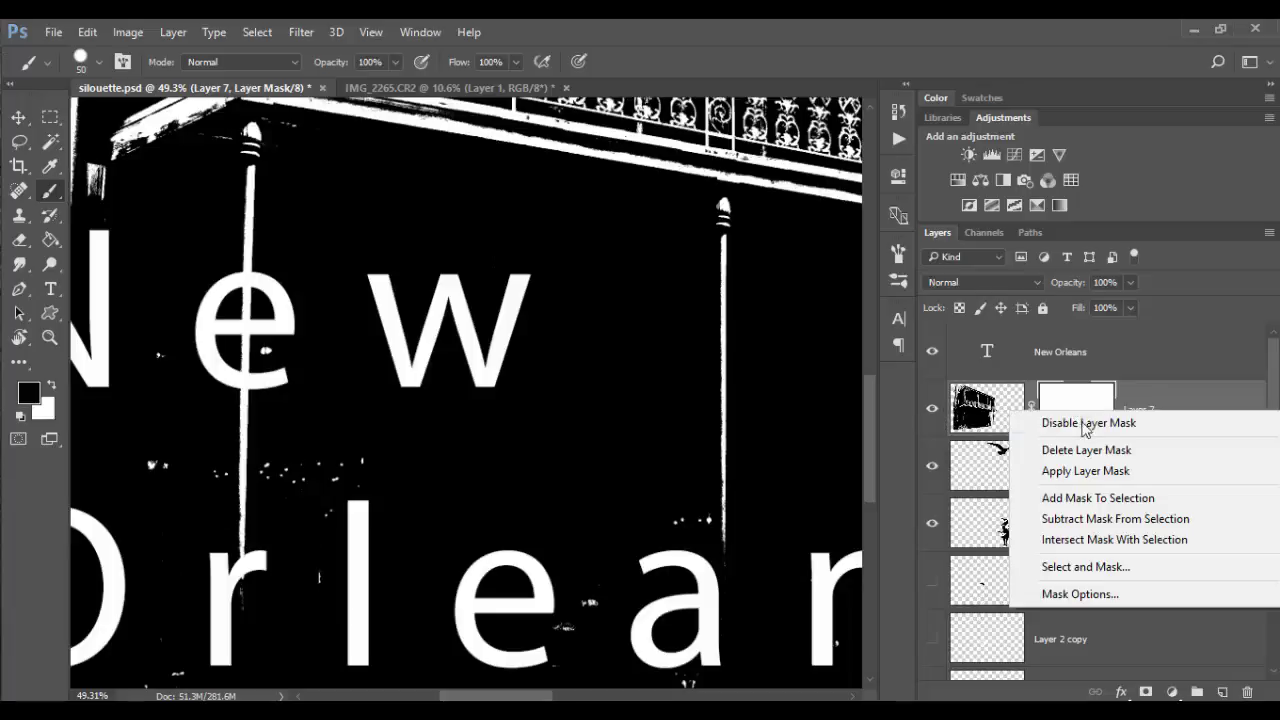
pyautogui.click(1120, 456)
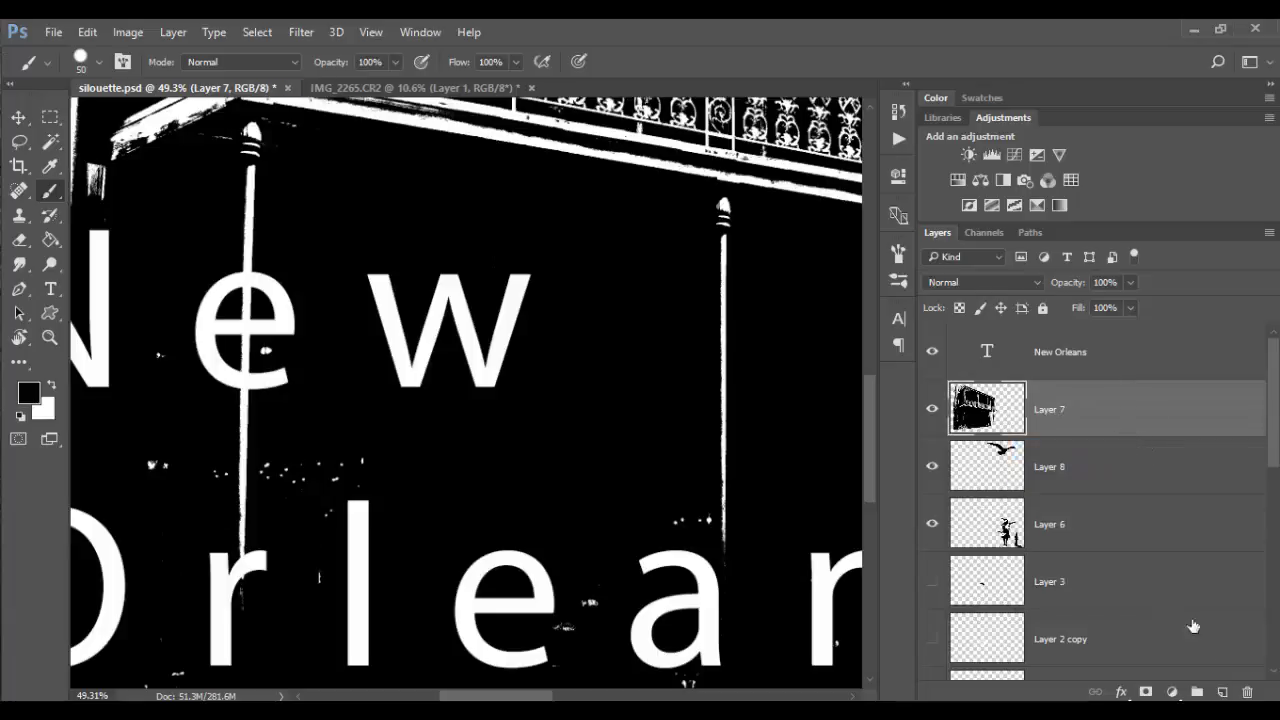
pyautogui.click(1222, 692)
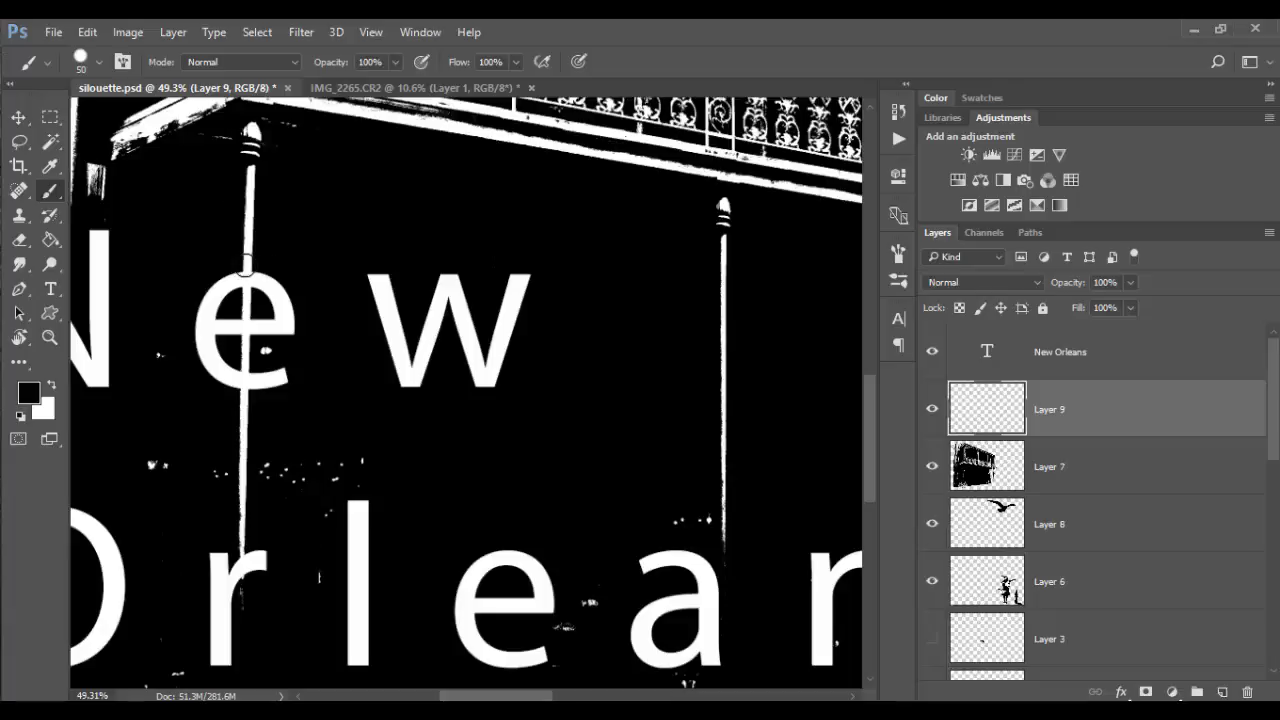
# - Inspect Layer 7 in isolation, then try covering the left post with a straight black stroke on the new layer and undo the stroke
pyautogui.keyDown('alt'); pyautogui.click(931, 467); pyautogui.keyUp('alt')
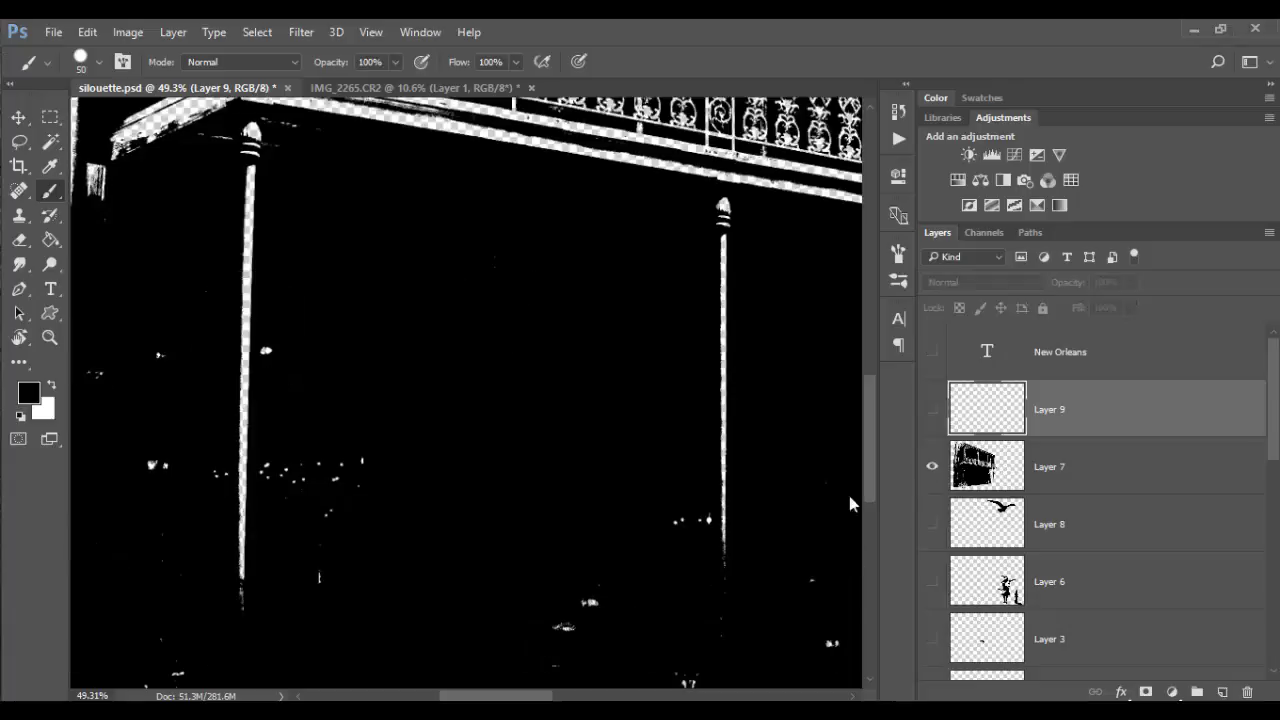
pyautogui.keyDown('alt'); pyautogui.click(933, 468); pyautogui.keyUp('alt')
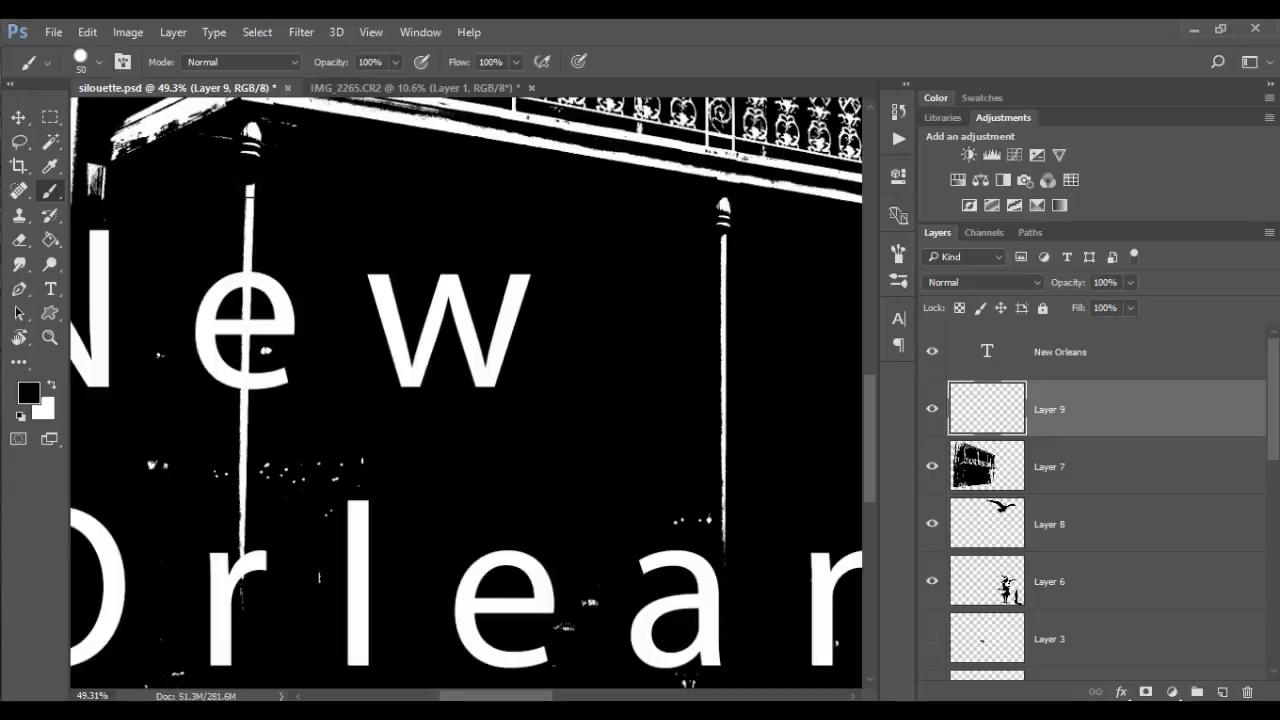
pyautogui.keyDown('shift'); pyautogui.click(245, 614); pyautogui.keyUp('shift')
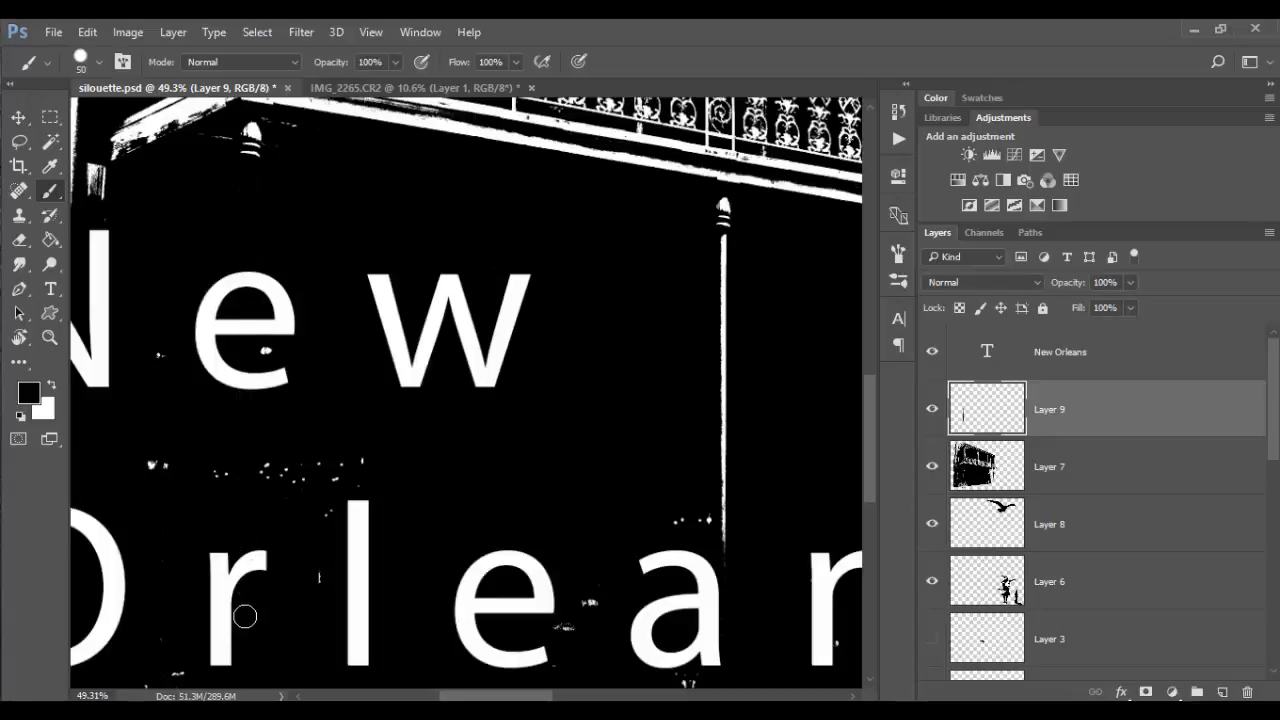
pyautogui.press('z')
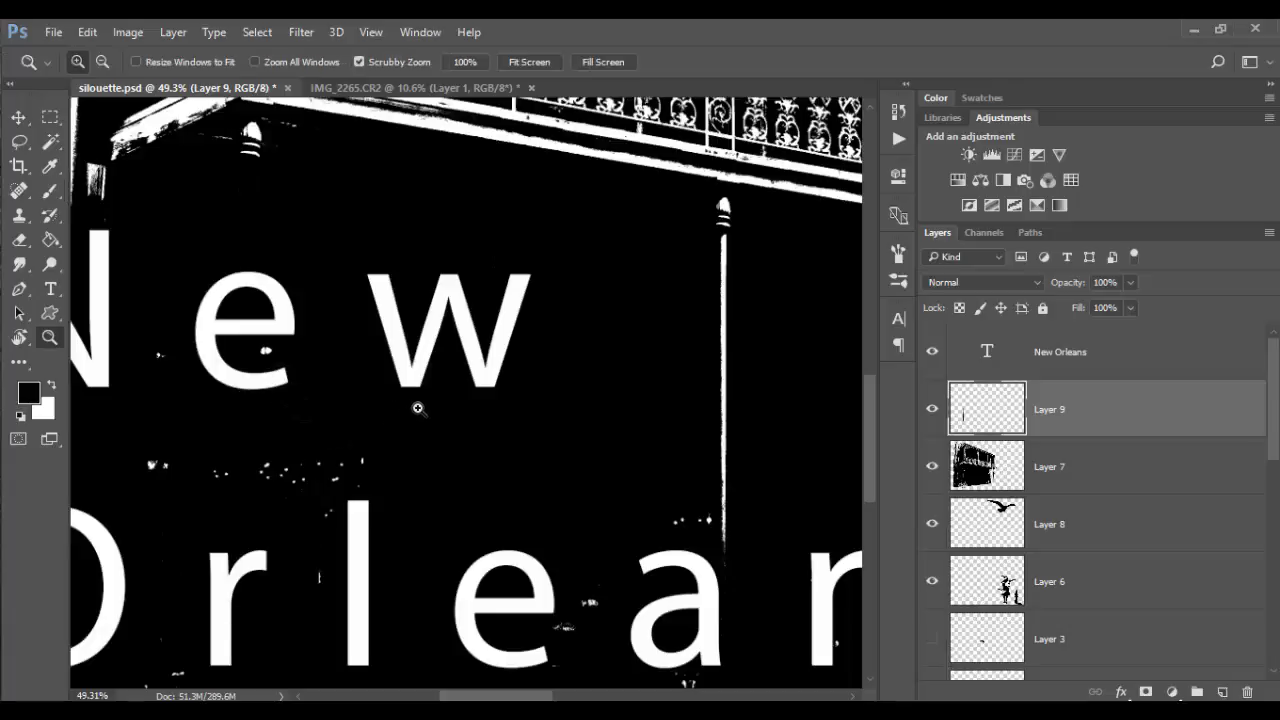
pyautogui.moveTo(417, 409); pyautogui.dragTo(335, 409)
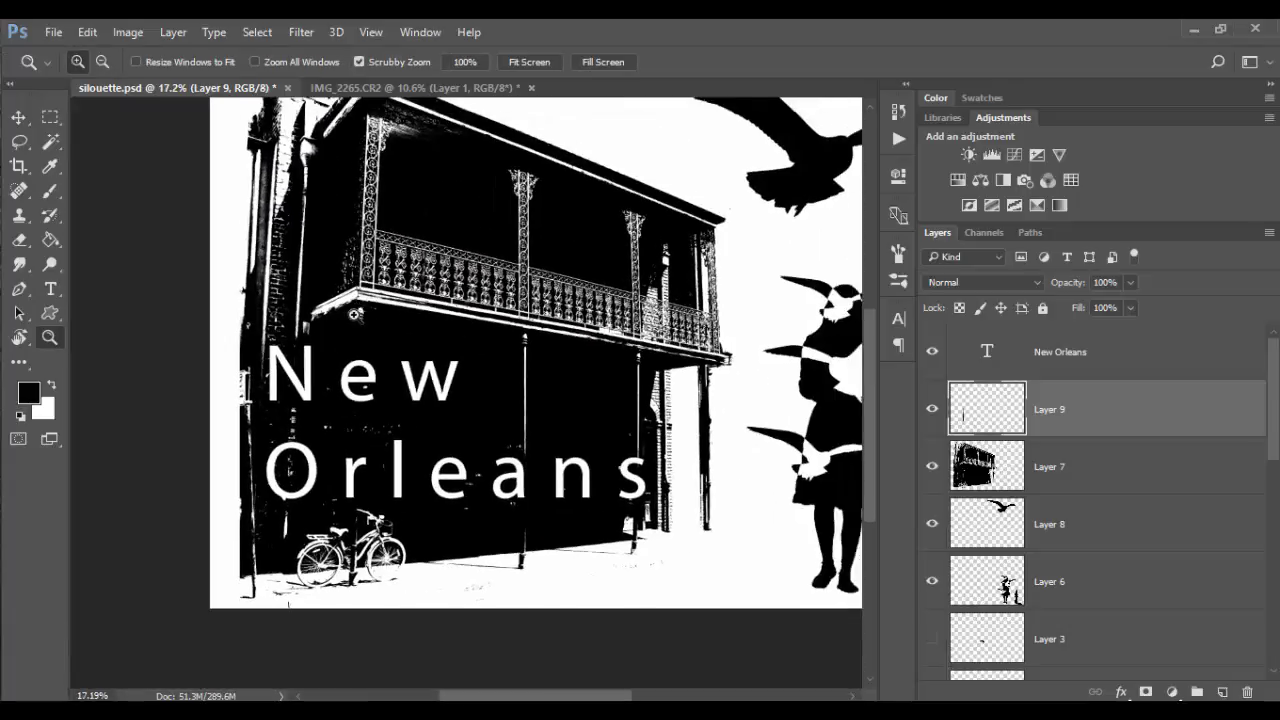
pyautogui.moveTo(379, 343); pyautogui.dragTo(436, 368)
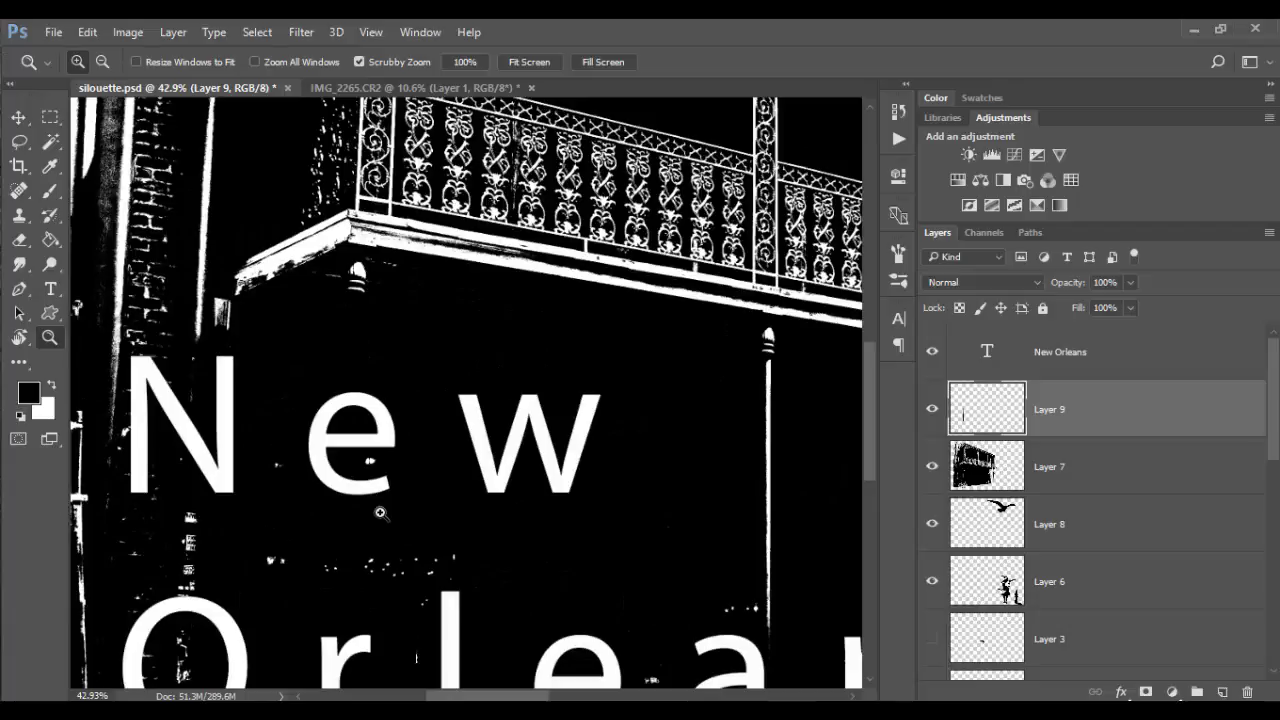
pyautogui.hotkey('ctrl', 'z')
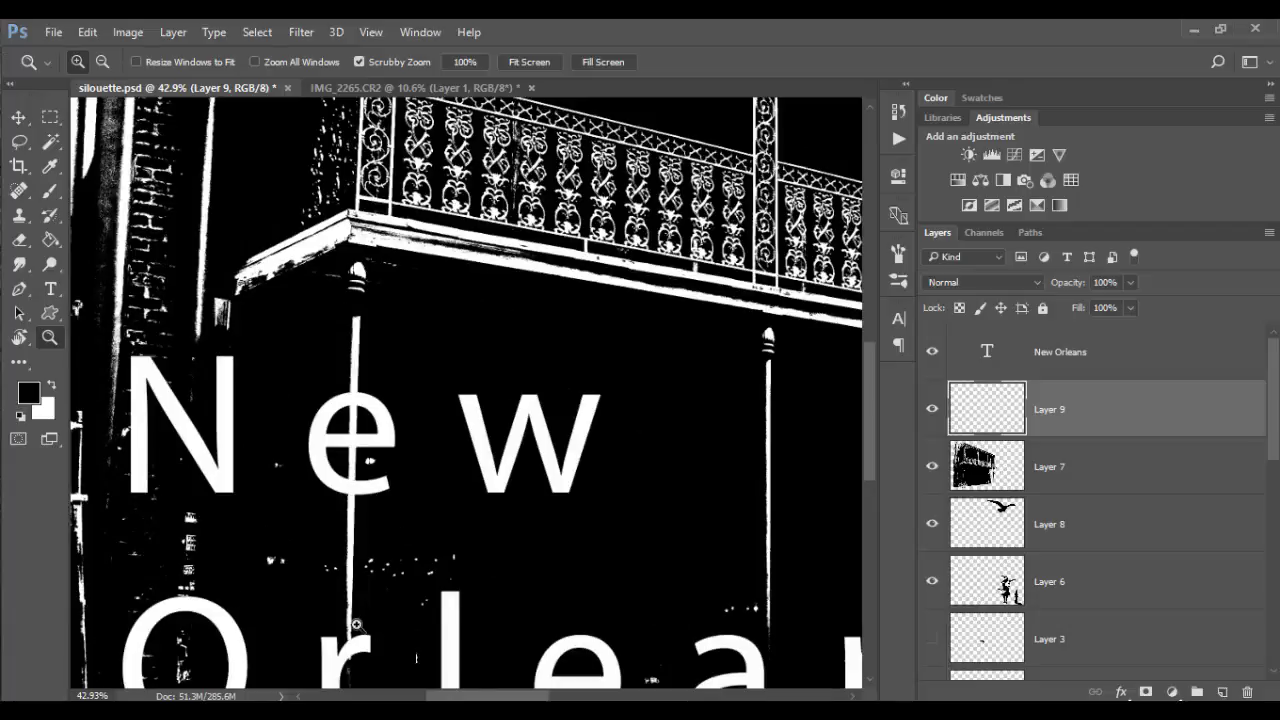
pyautogui.moveTo(386, 566); pyautogui.dragTo(360, 567)
pyautogui.scroll(-3, 362, 565)
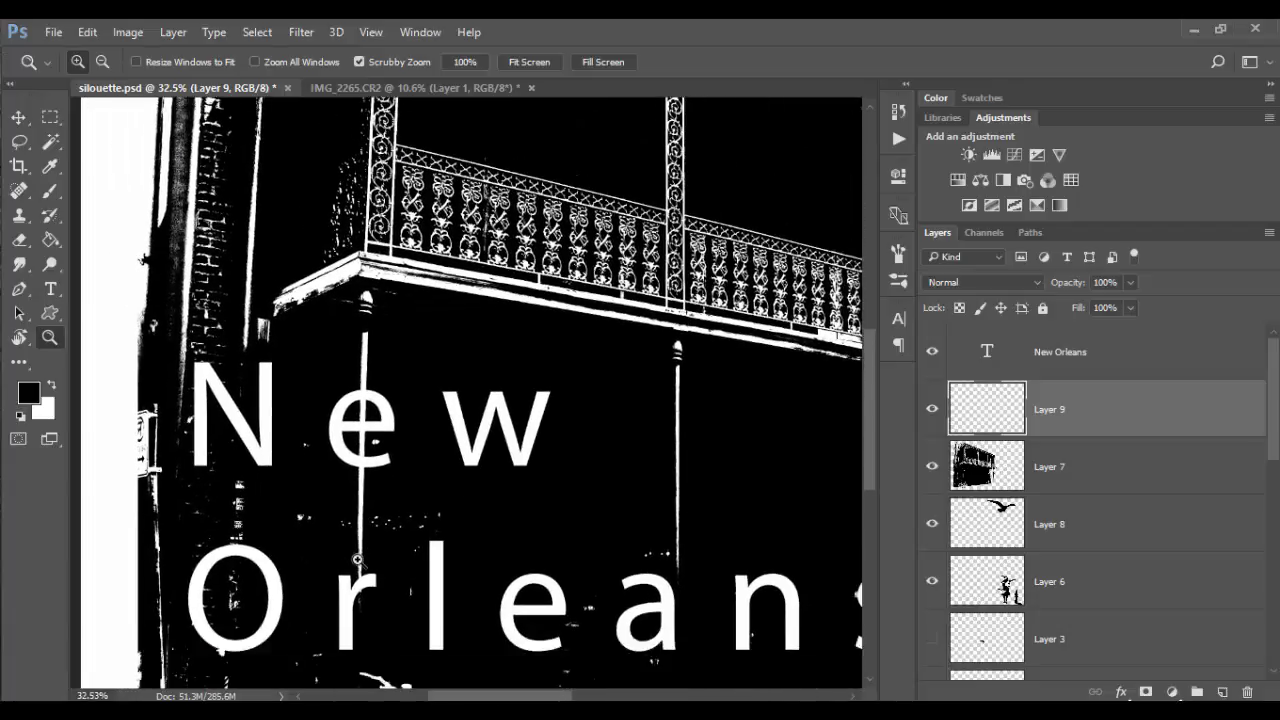
# - Cover the left post from the e of New down to the r of Orleans with a straight 50-pixel black brush stroke on Layer 9
pyautogui.press('b')
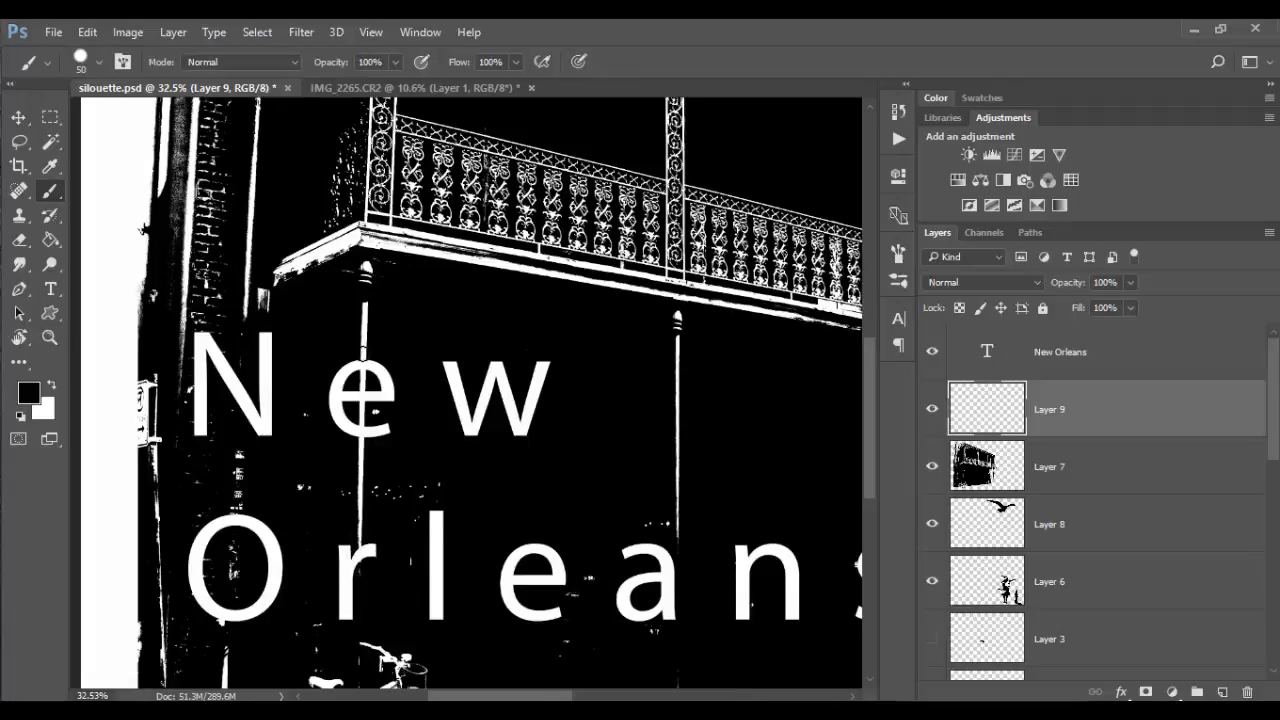
pyautogui.keyDown('shift'); pyautogui.click(365, 358); pyautogui.keyUp('shift')
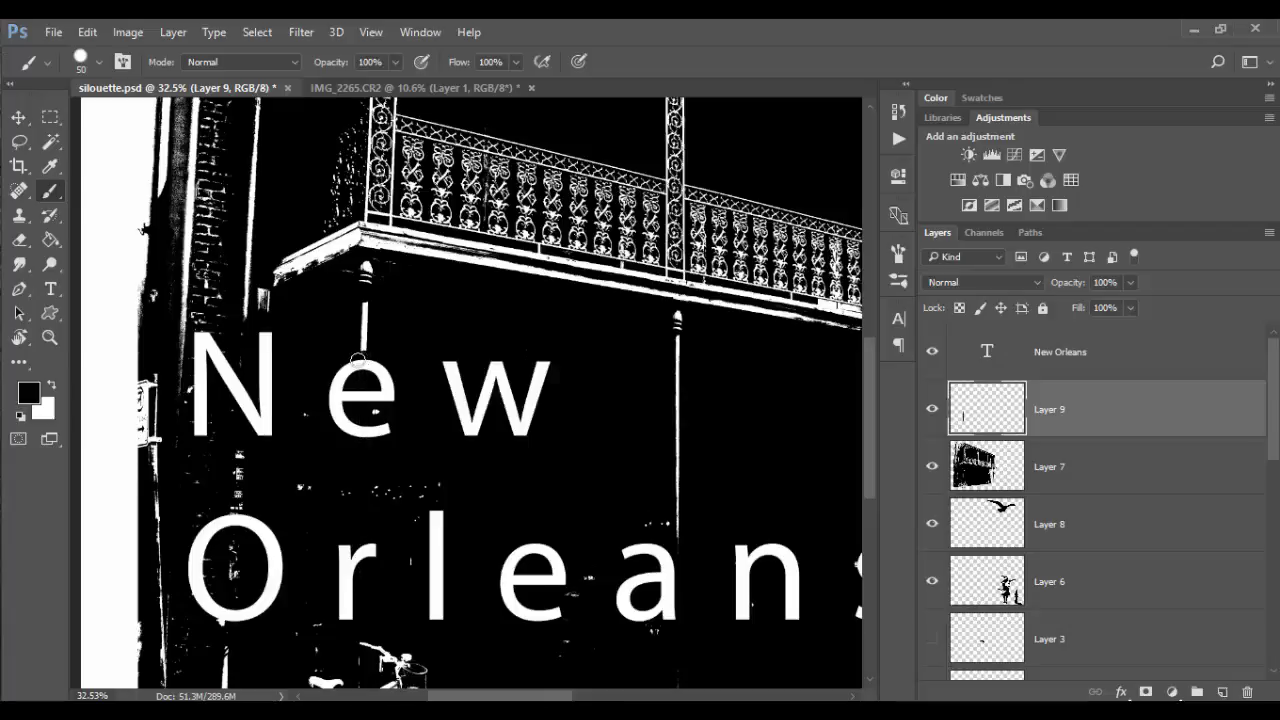
pyautogui.scroll(2, 360, 365)
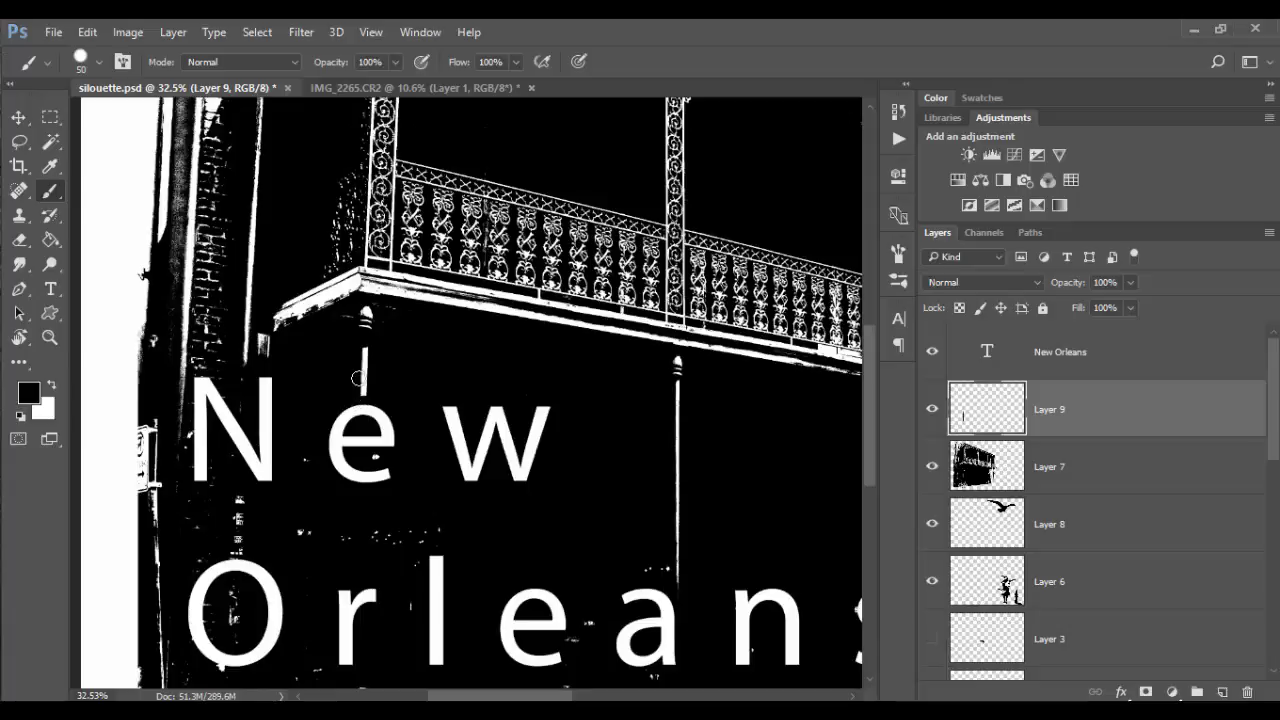
# - Taper the lower end of the post just above the e of New with a 30-pixel black brush on Layer 9
pyautogui.press('z')
pyautogui.moveTo(364, 375); pyautogui.dragTo(437, 428)
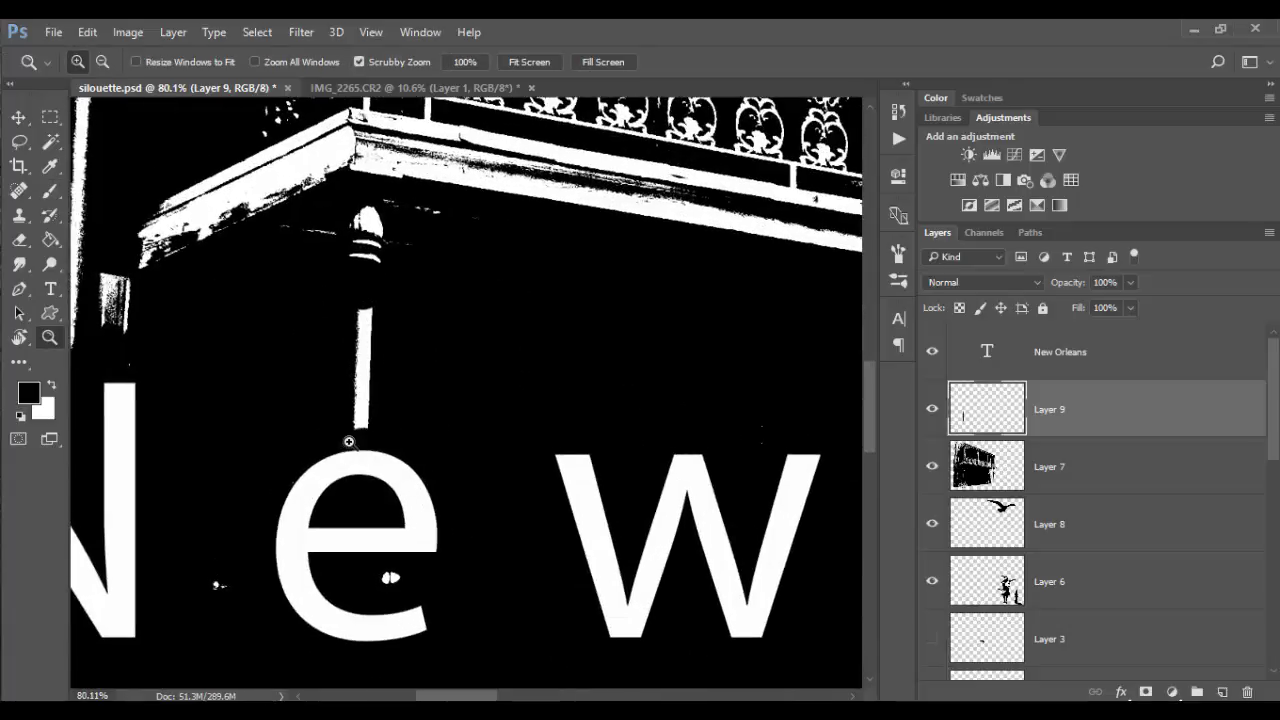
pyautogui.press('b')
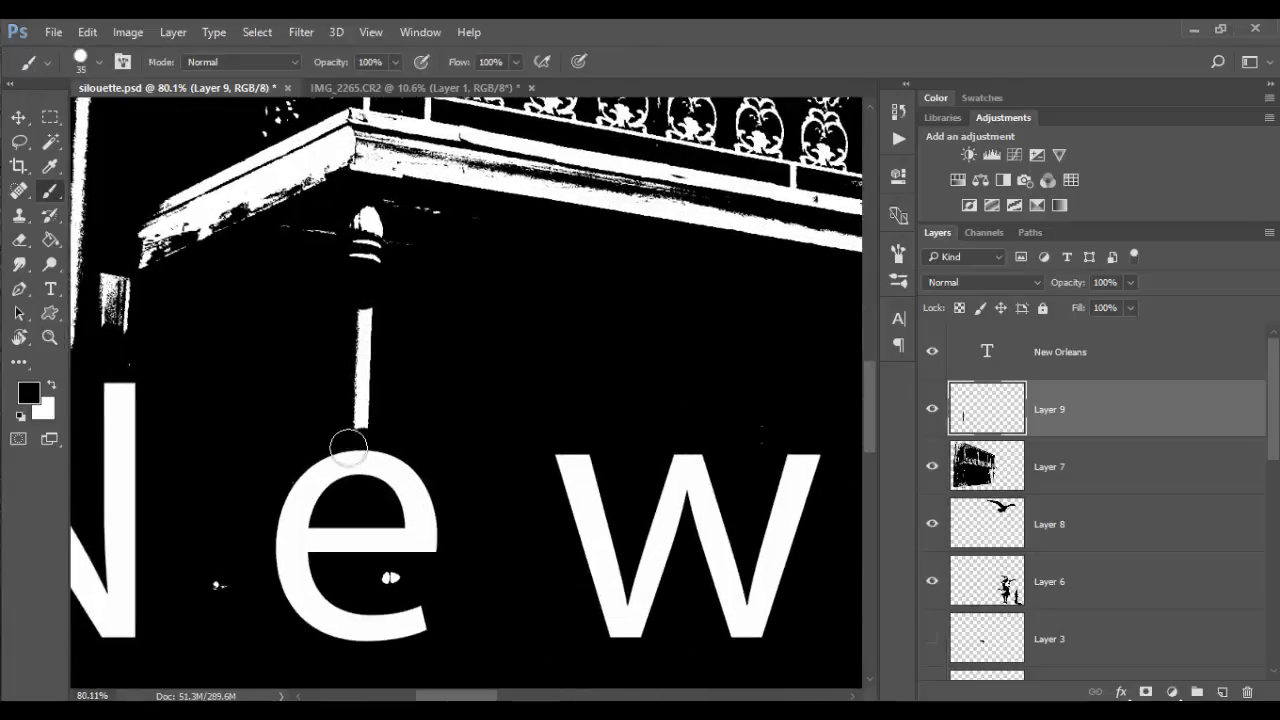
pyautogui.press('[')
pyautogui.moveTo(351, 426); pyautogui.dragTo(346, 389)
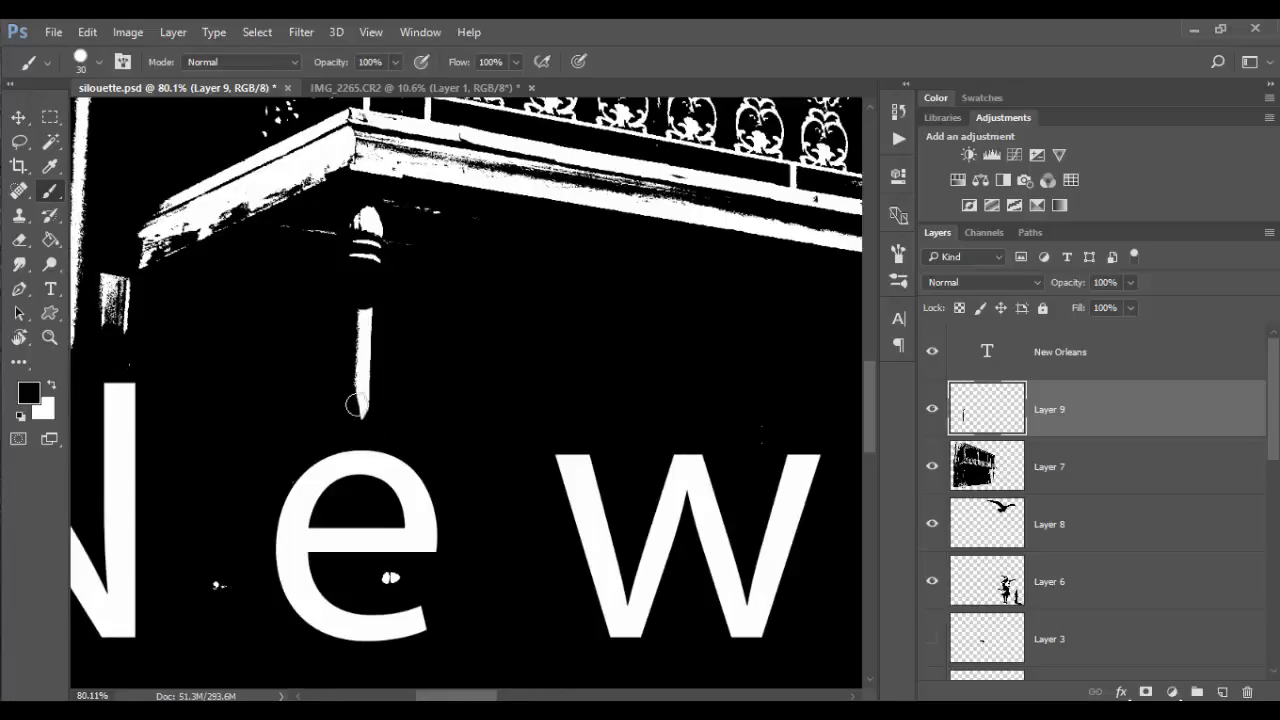
pyautogui.moveTo(344, 380); pyautogui.dragTo(359, 436)
pyautogui.press('z')
pyautogui.moveTo(429, 457); pyautogui.dragTo(330, 447)
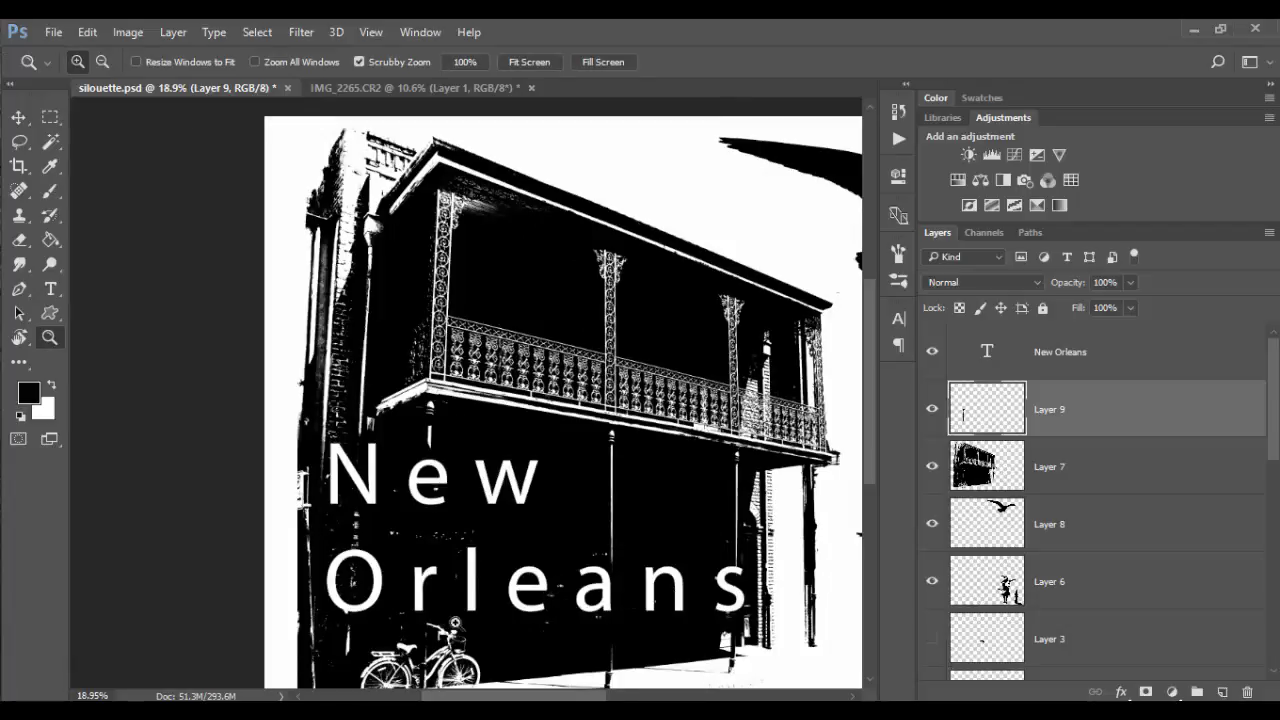
pyautogui.moveTo(540, 574); pyautogui.dragTo(502, 569)
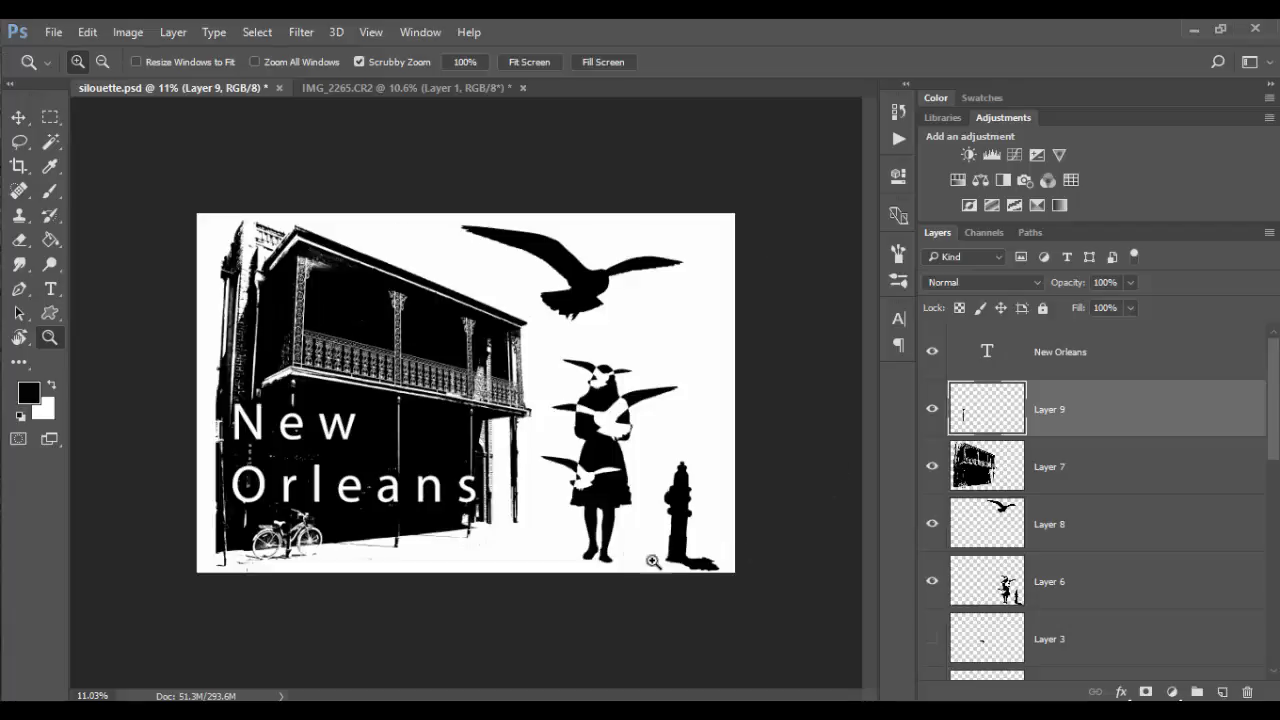
pyautogui.moveTo(441, 586); pyautogui.dragTo(462, 584)
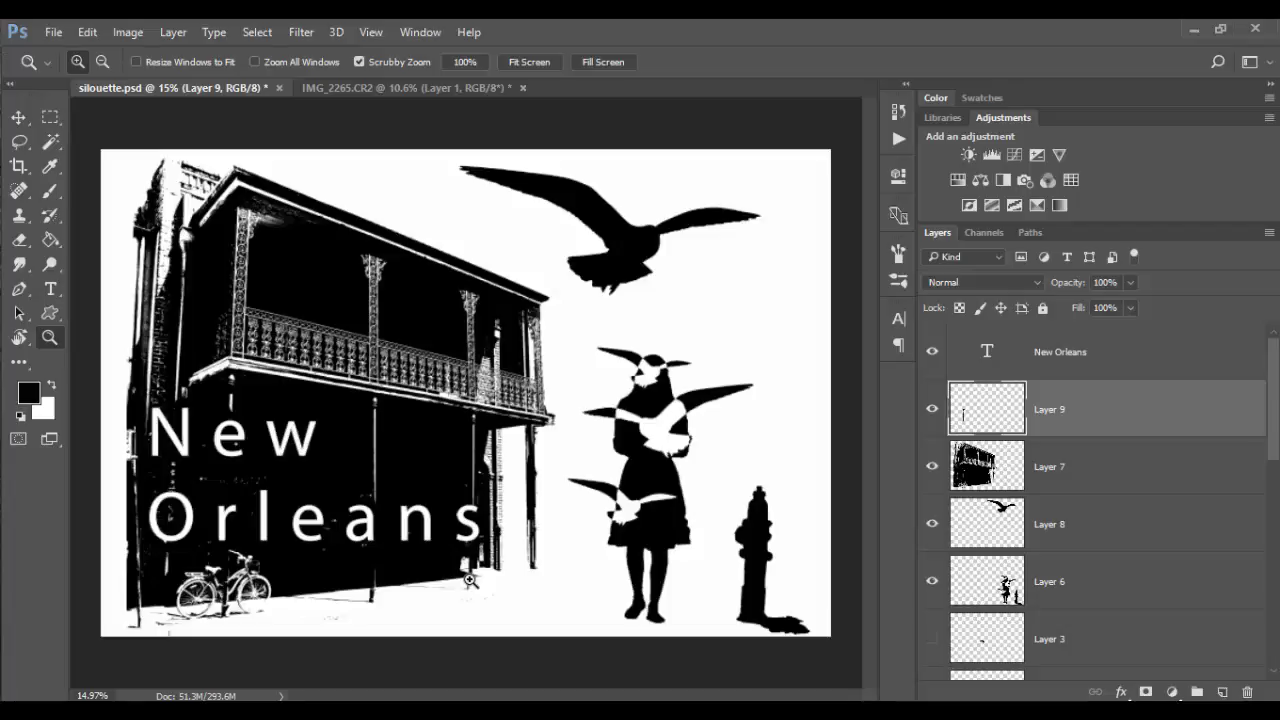